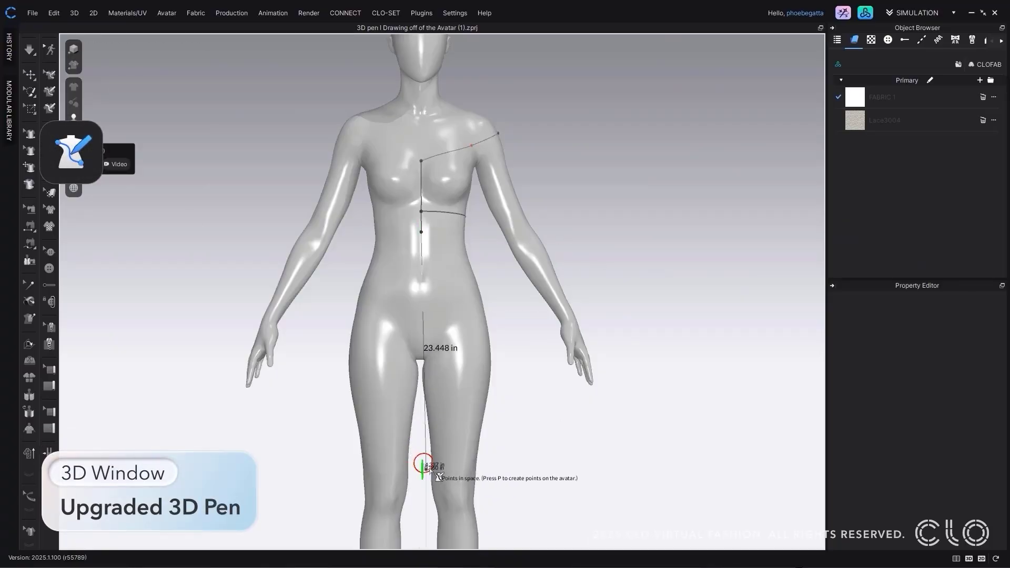
Outline the skirt half in space with the 3D Pen and move its outer hem point outward to flare the skirt
click(424, 464)
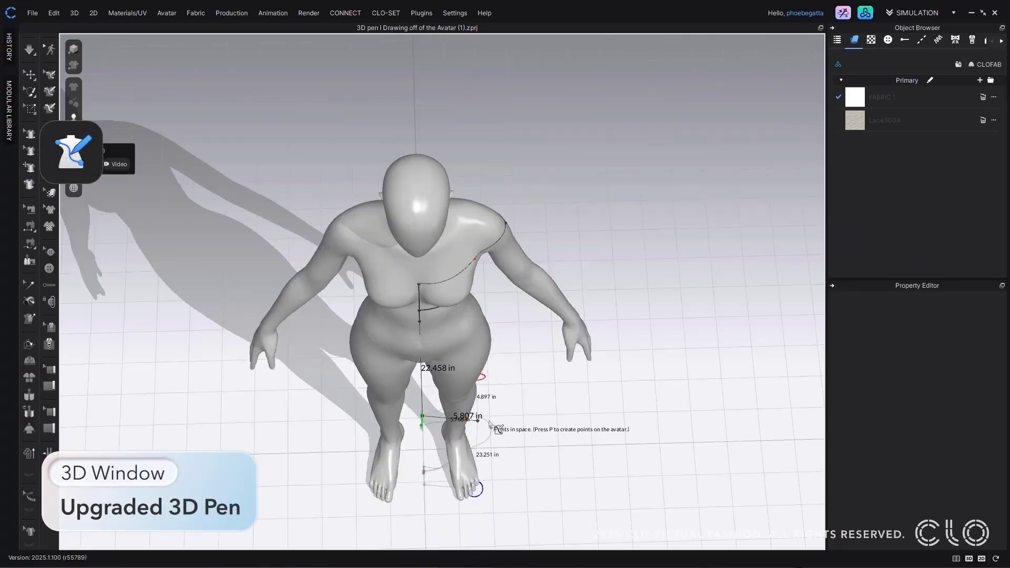
click(502, 441)
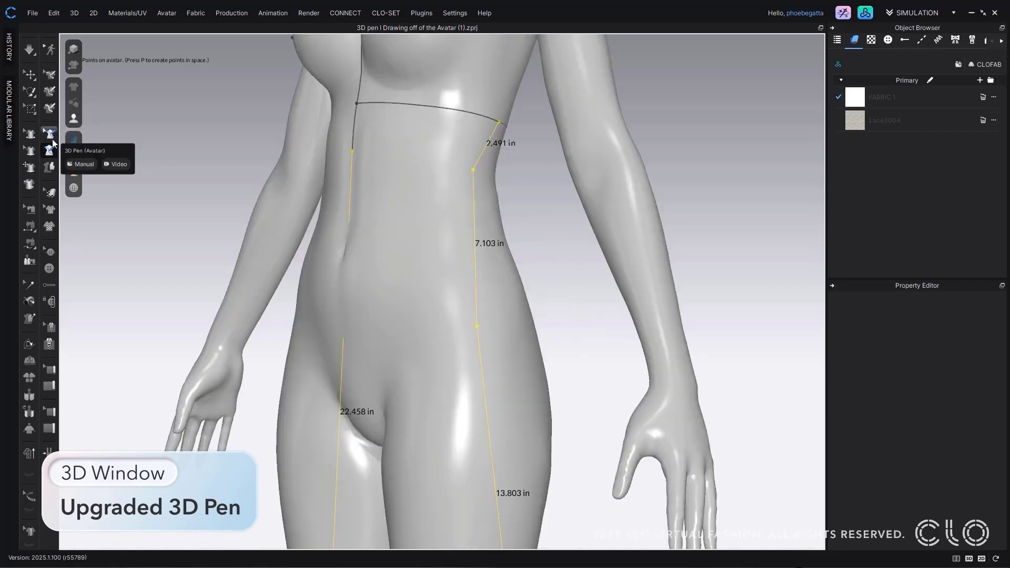
click(51, 137)
drag(473, 169, 492, 173)
drag(477, 326, 510, 332)
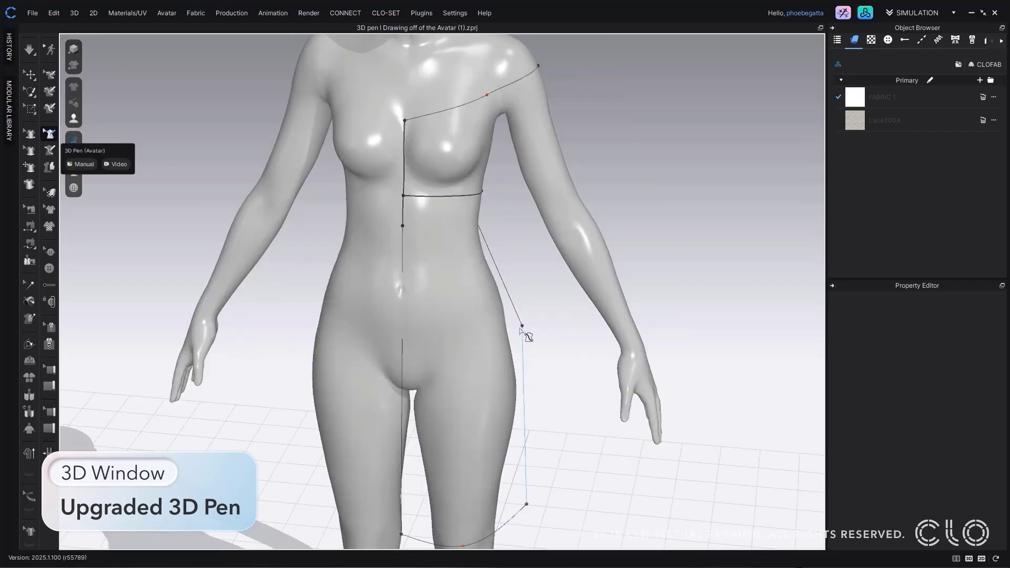
drag(522, 328, 517, 330)
right_drag(516, 330, 419, 342)
drag(419, 342, 457, 348)
drag(516, 326, 512, 329)
drag(487, 323, 507, 338)
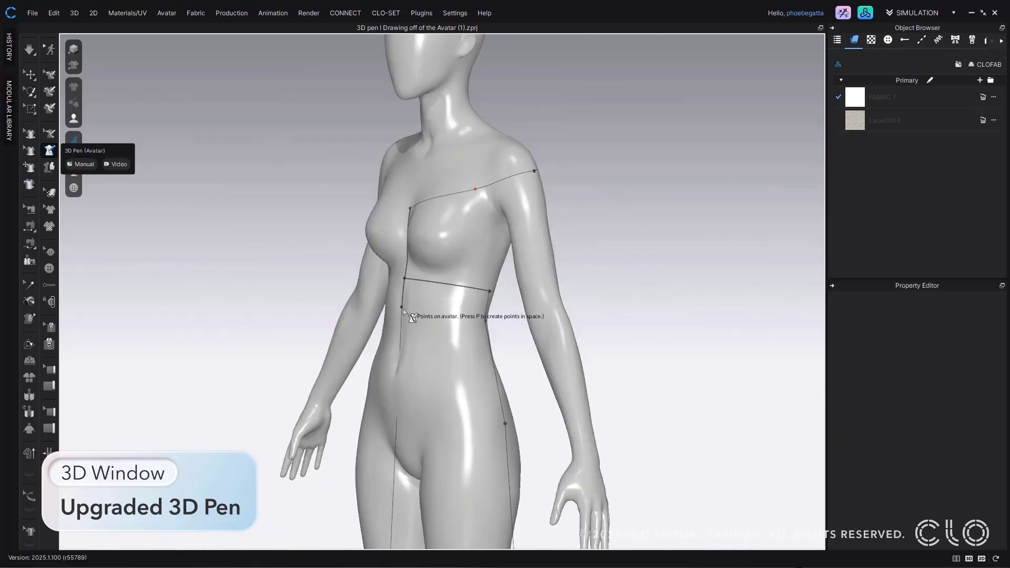
Enable Flattening as Straight Line on the drawn line at the front waist
click(402, 308)
right_click(447, 319)
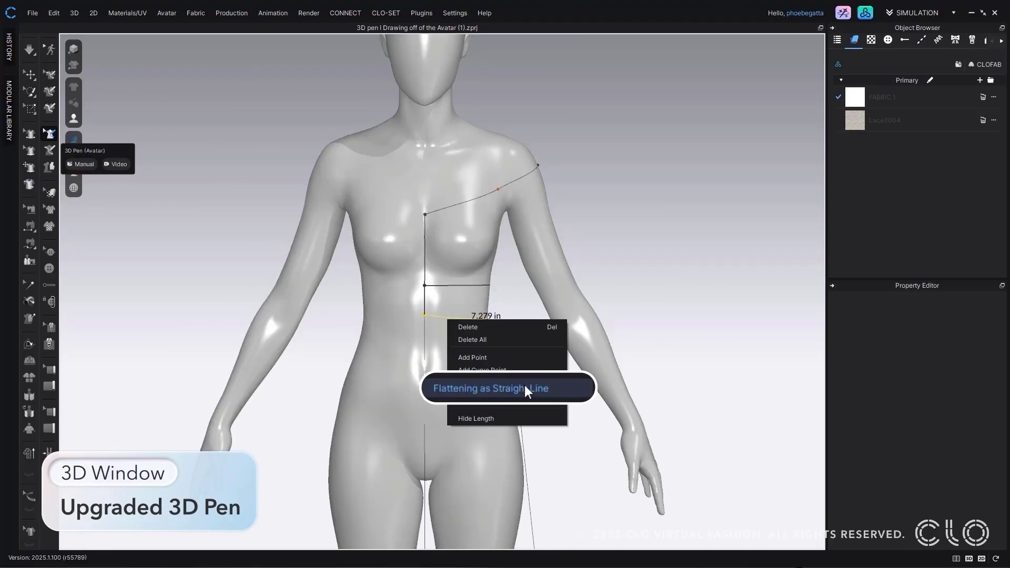
click(525, 388)
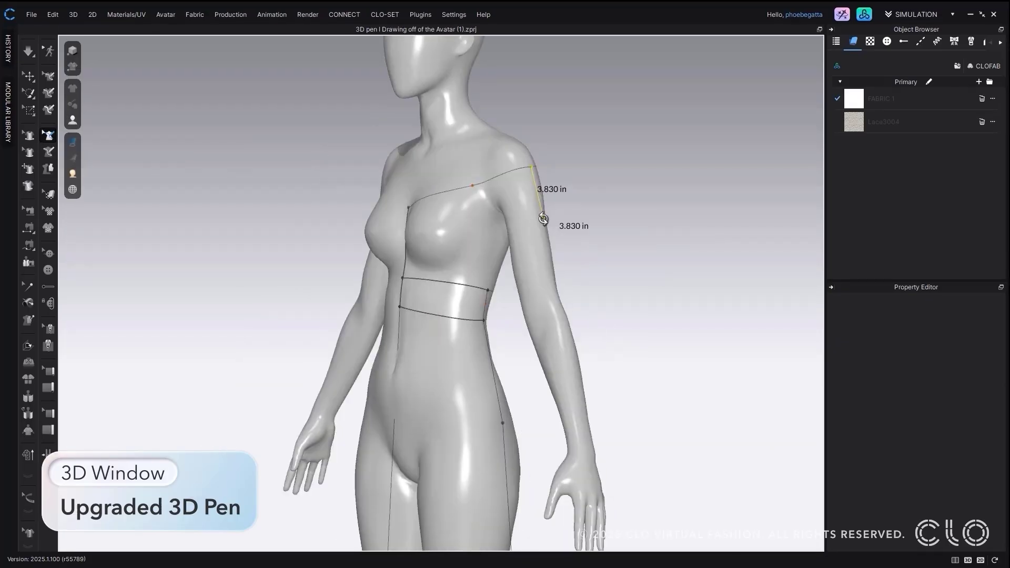
Add a circle around the avatar's left upper arm at the end of the drawn sleeve line
right_click(544, 219)
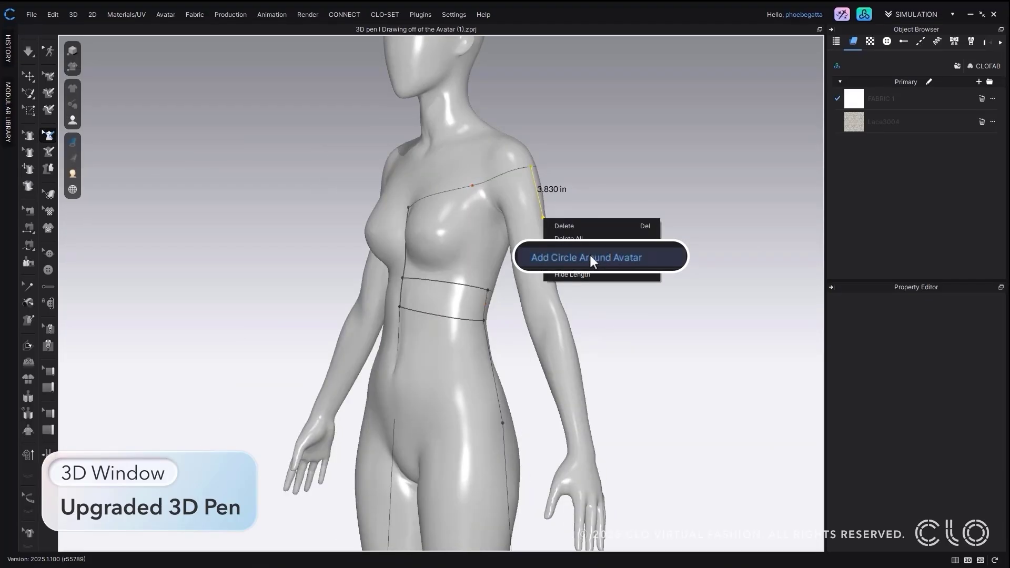
click(591, 258)
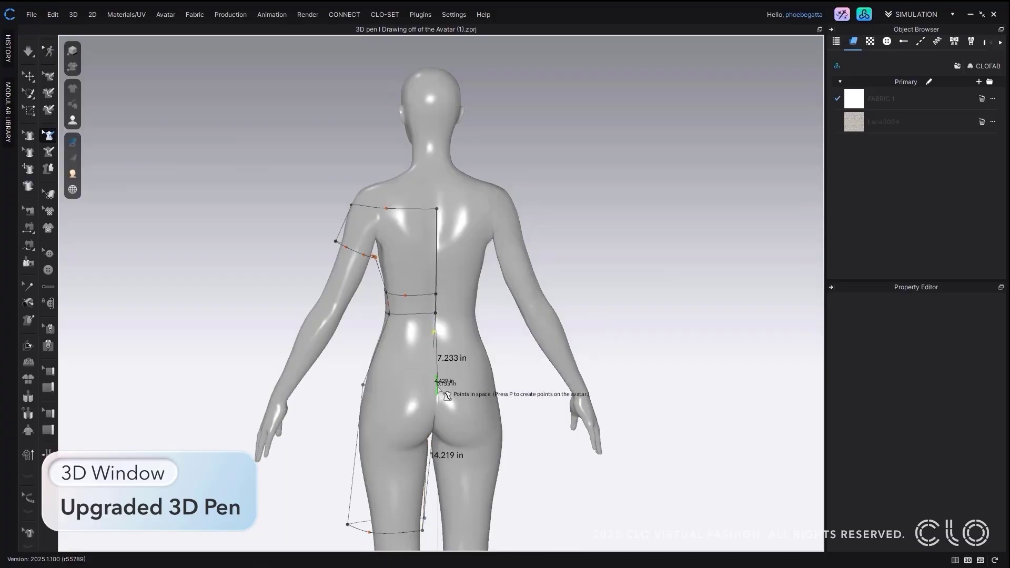
Add a curve point to the lower segment of the skirt's centre-back line
right_click(435, 446)
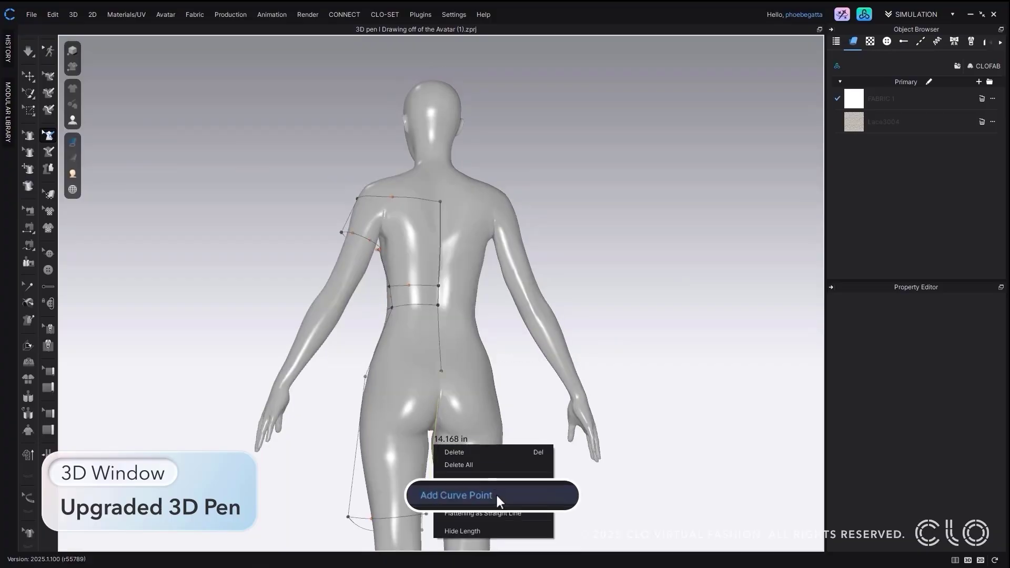
click(497, 494)
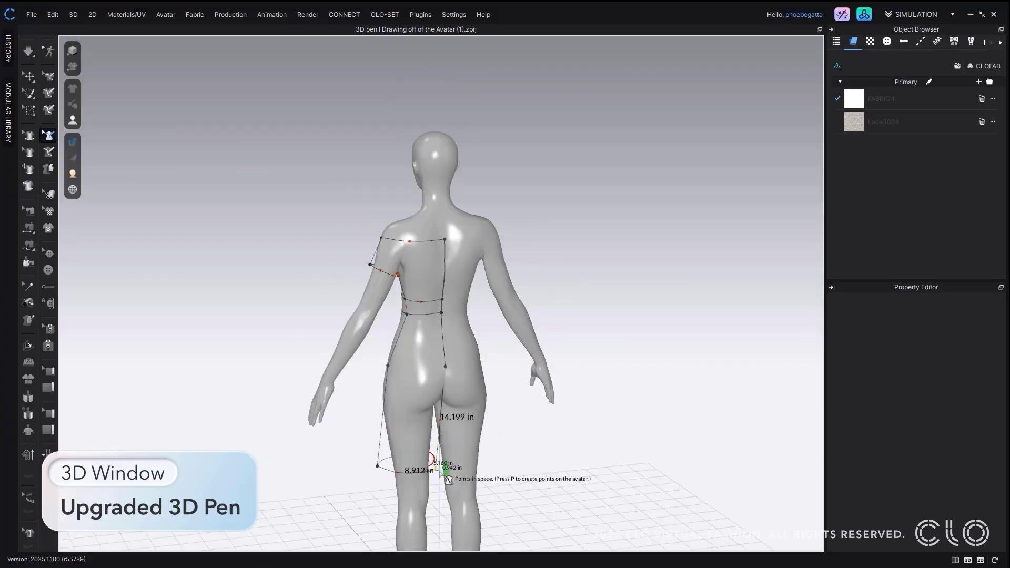
scroll(542, 437, up, 5)
drag(541, 434, 553, 434)
drag(559, 294, 563, 295)
scroll(579, 345, down, 4)
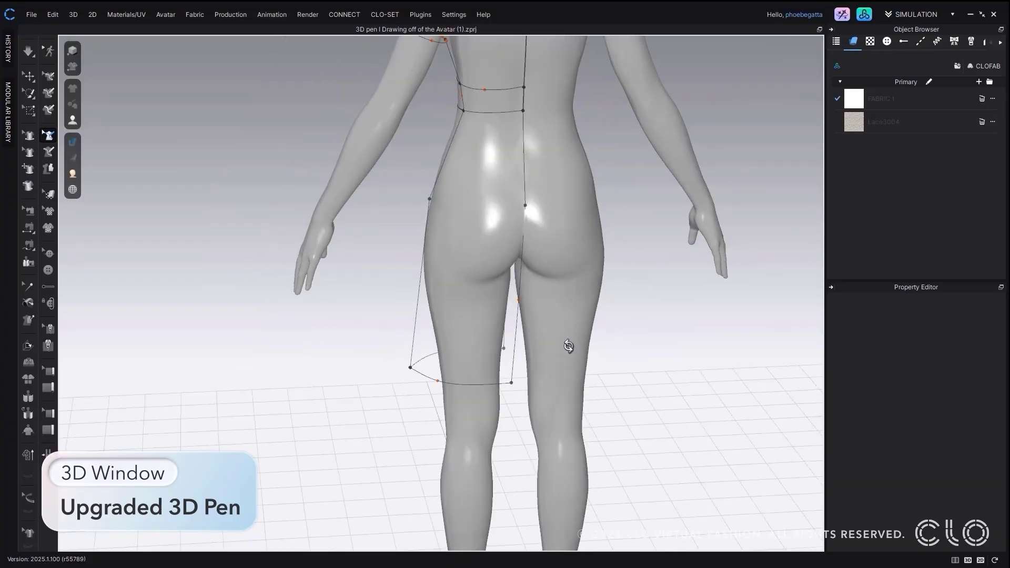
Flatten all outlined areas of the half dress on the avatar into separate pattern pieces
key(2)
scroll(579, 345, down, 2)
click(47, 168)
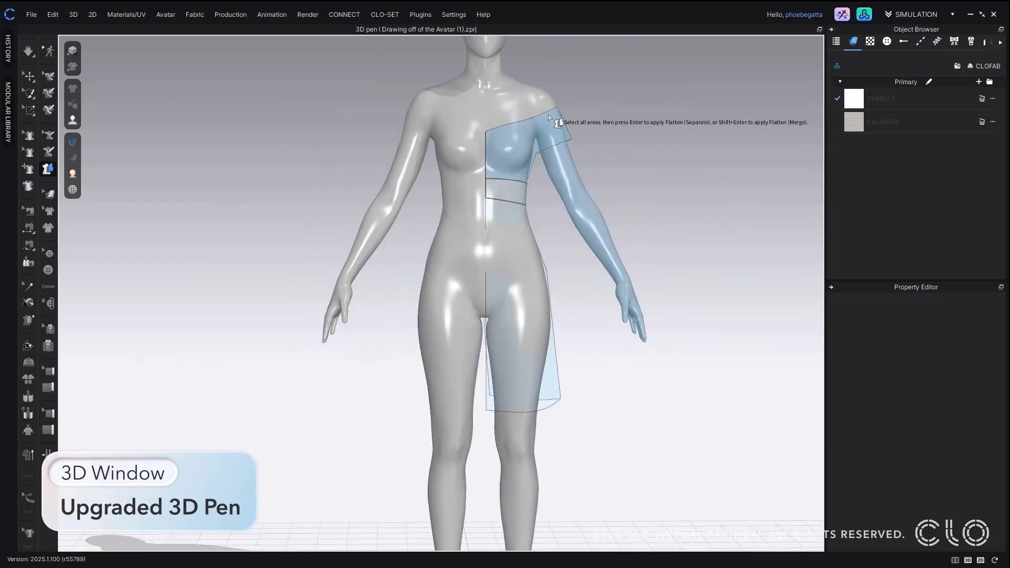
right_drag(513, 189, 290, 313)
click(422, 147)
click(460, 210)
click(454, 363)
right_drag(455, 363, 661, 249)
key(2)
key(Return)
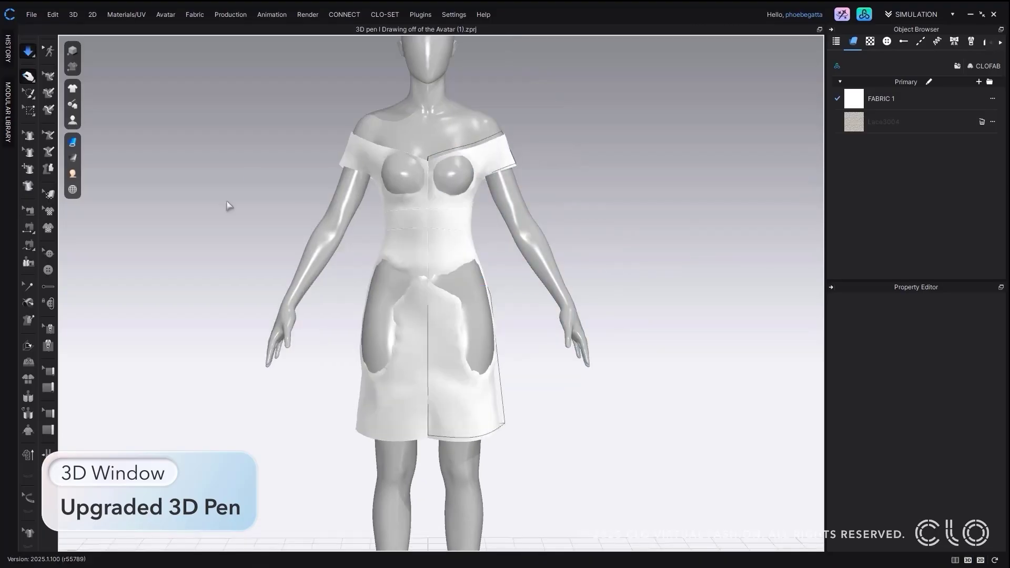
Adjust the drape of the dress's left bodice panel during simulation
click(470, 162)
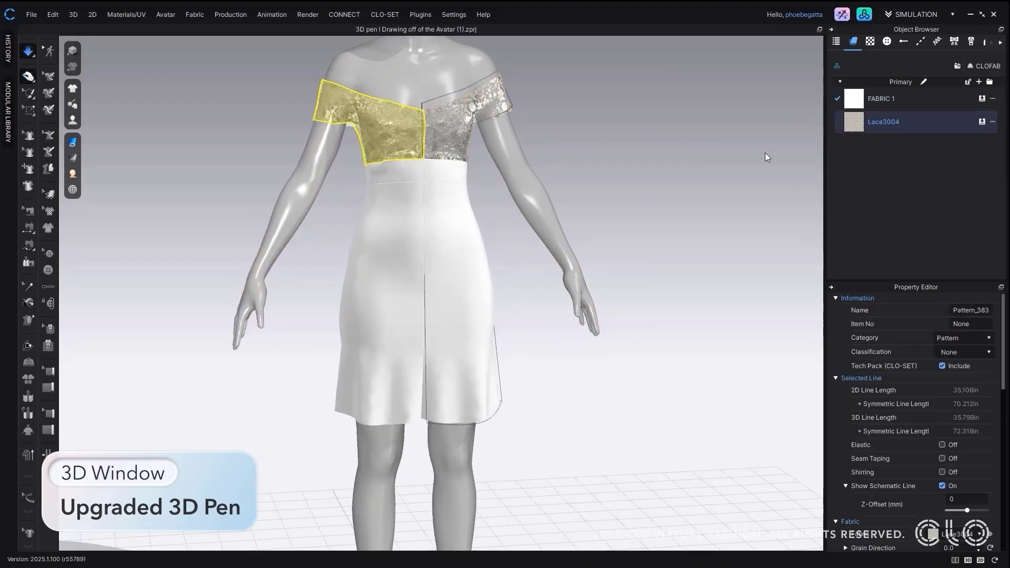
click(452, 175)
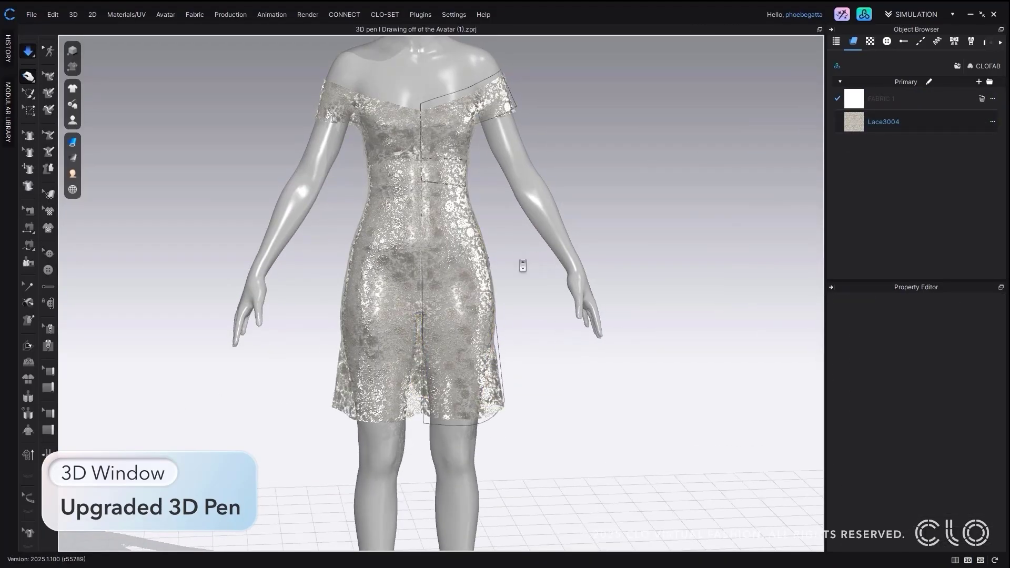
right_drag(524, 264, 516, 251)
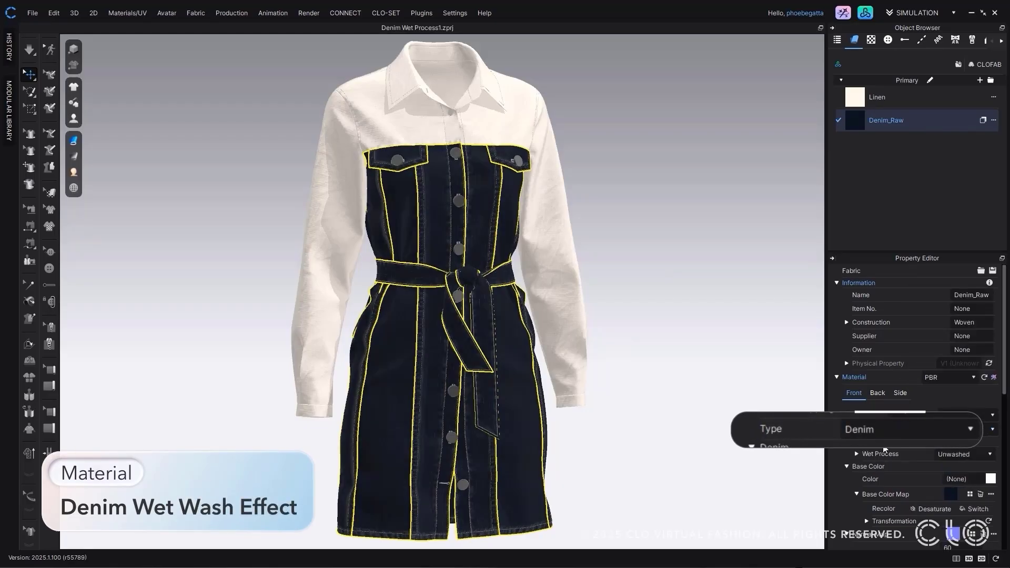
Set the Denim_Raw fabric's wet process to Rinse Wash, with seam abrasion 31 and a longer cycle duration
scroll(886, 445, down, 4)
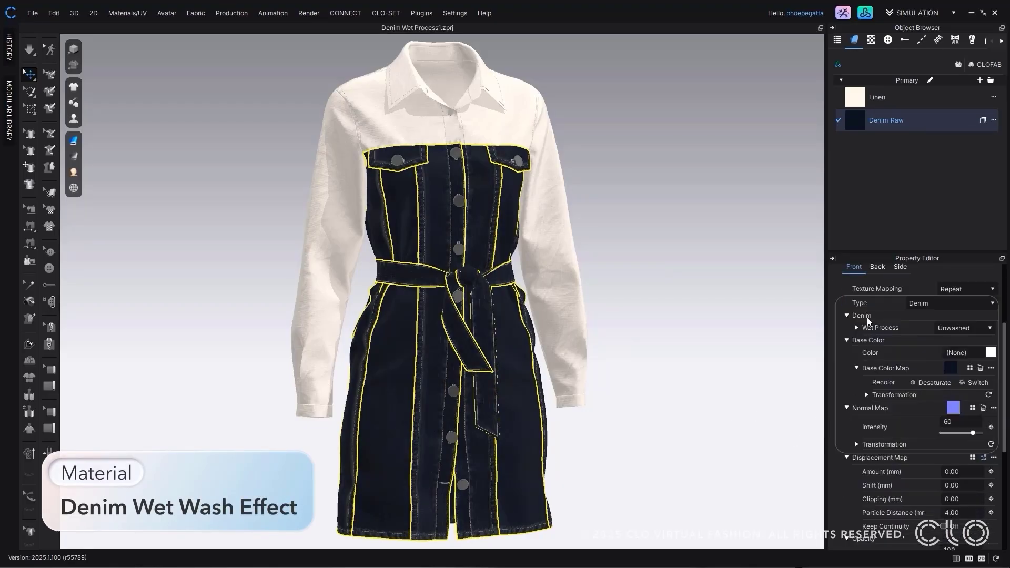
click(971, 327)
click(965, 348)
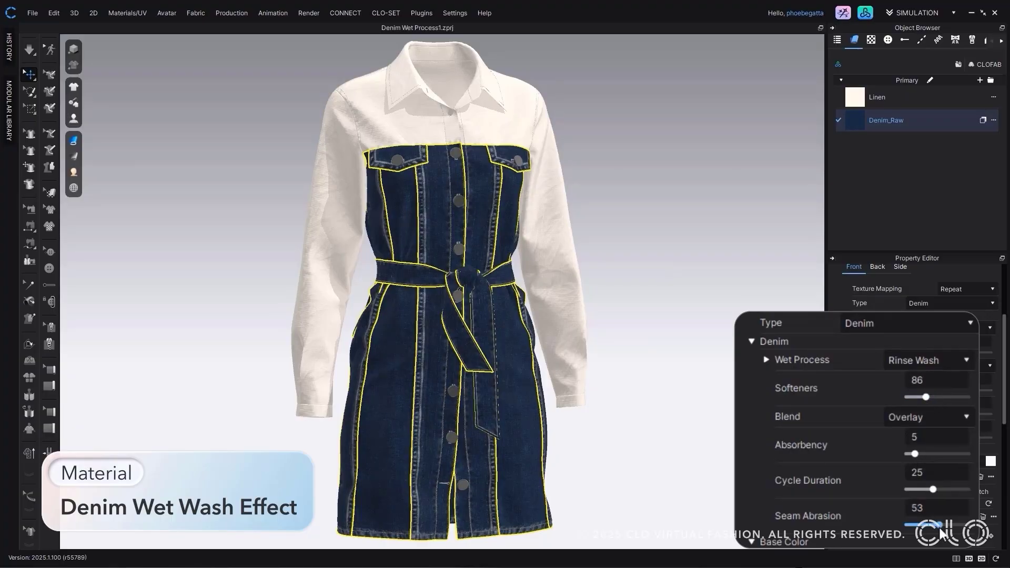
drag(942, 533, 925, 533)
drag(943, 489, 949, 490)
scroll(959, 399, down, 1)
Switch the denim's wet process to Stone Wash with cycle duration 27, absorbency 23 and a higher fading intensity
click(967, 343)
click(939, 386)
drag(950, 472, 962, 471)
click(945, 343)
click(918, 398)
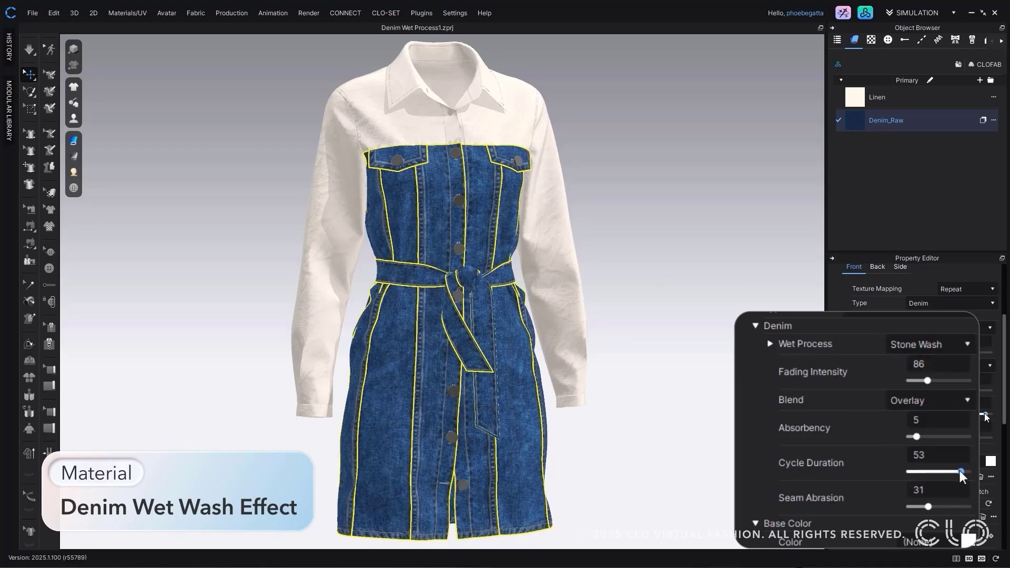
drag(960, 472, 936, 472)
drag(917, 437, 923, 437)
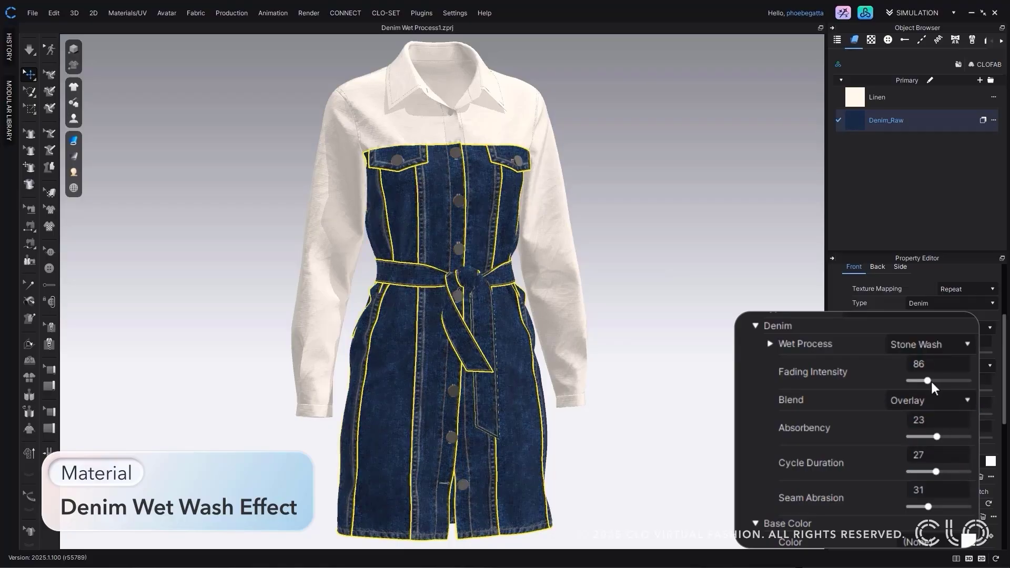
drag(934, 383, 950, 377)
Switch the denim's wet process to Acid Wash with an acid concentration of about 129 and a cycle duration of 43
click(947, 345)
click(914, 410)
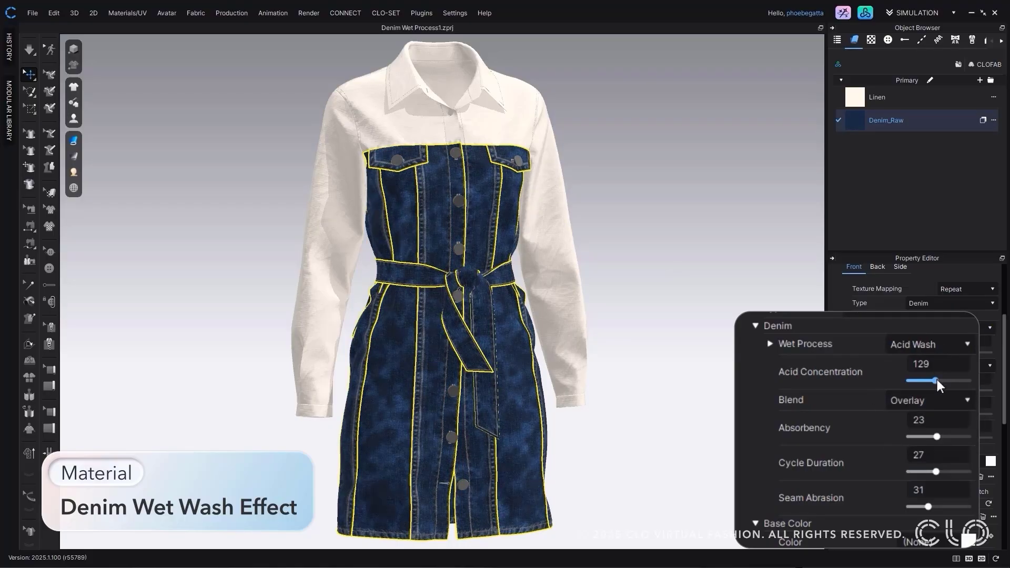
drag(939, 472, 952, 472)
Switch the denim's wet process to Bleach Wash with bleach concentration 90 and cycle duration 52
click(939, 345)
click(919, 421)
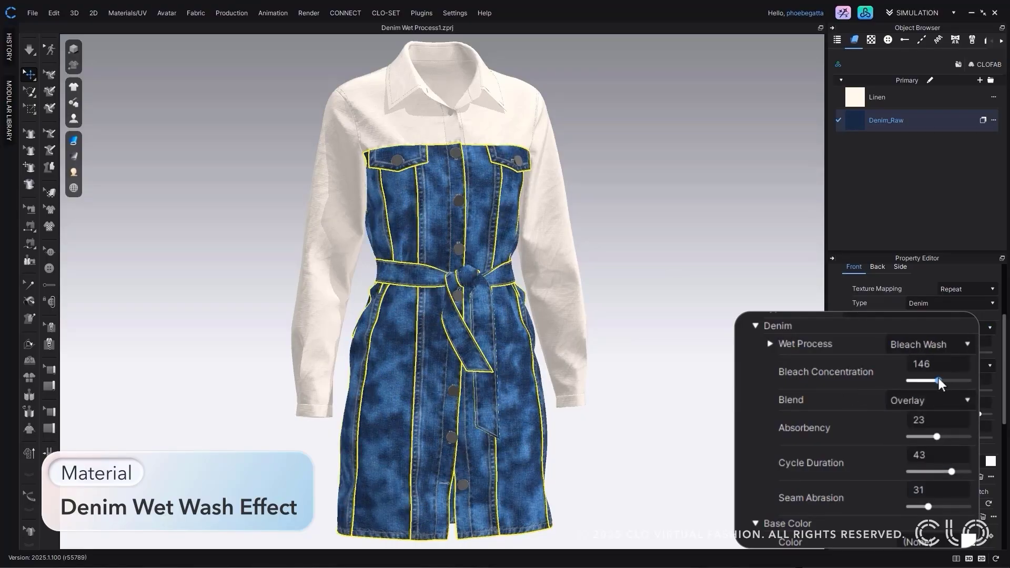
drag(939, 379, 928, 381)
drag(952, 472, 959, 472)
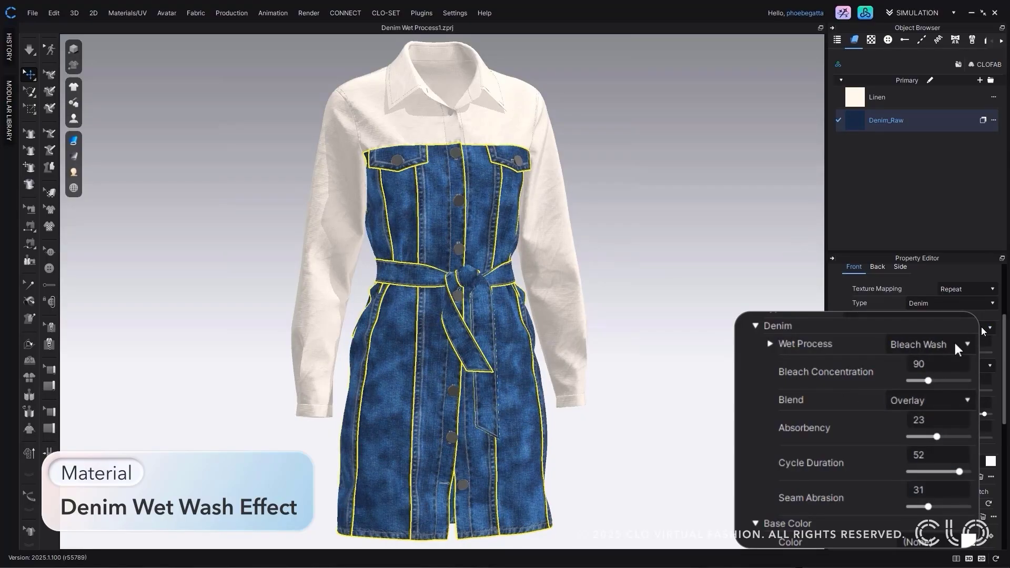
Switch the denim's wet process to Ozone Wash and set the cycle duration to 32
click(958, 343)
click(951, 429)
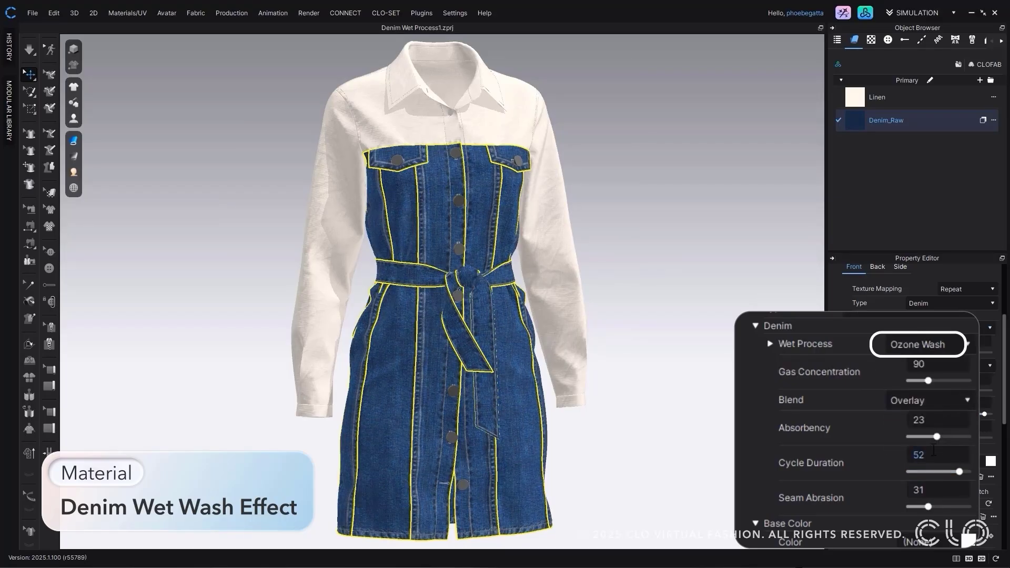
drag(960, 471, 942, 470)
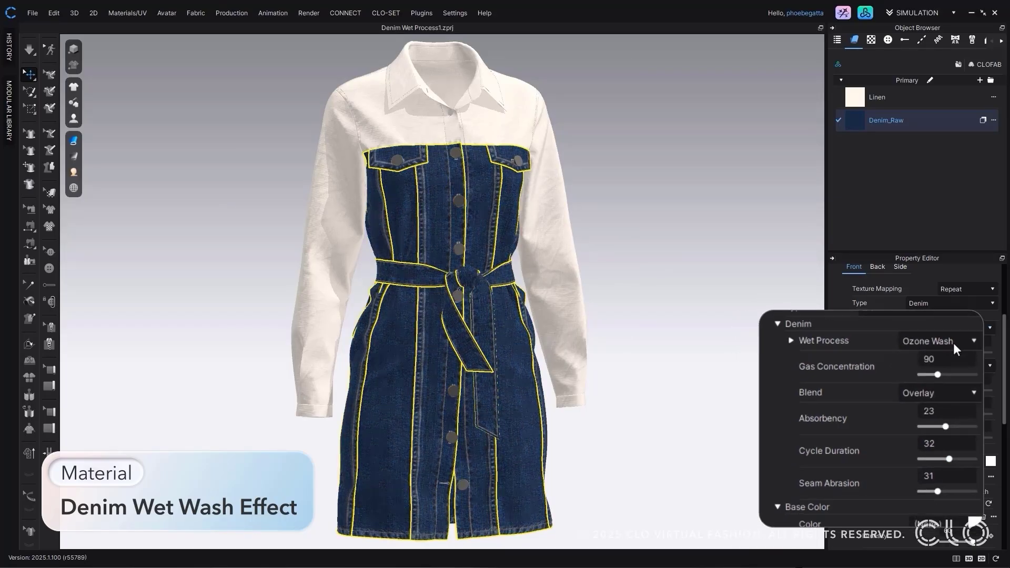
Set the denim's wet process to Custom with a loaded wash map and a map intensity of 176
click(973, 328)
click(961, 395)
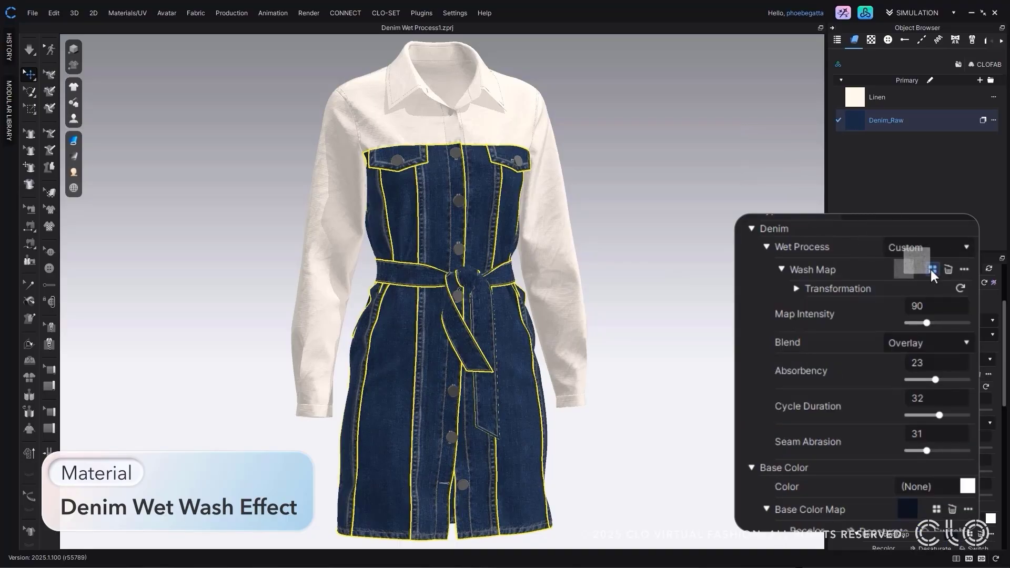
click(932, 270)
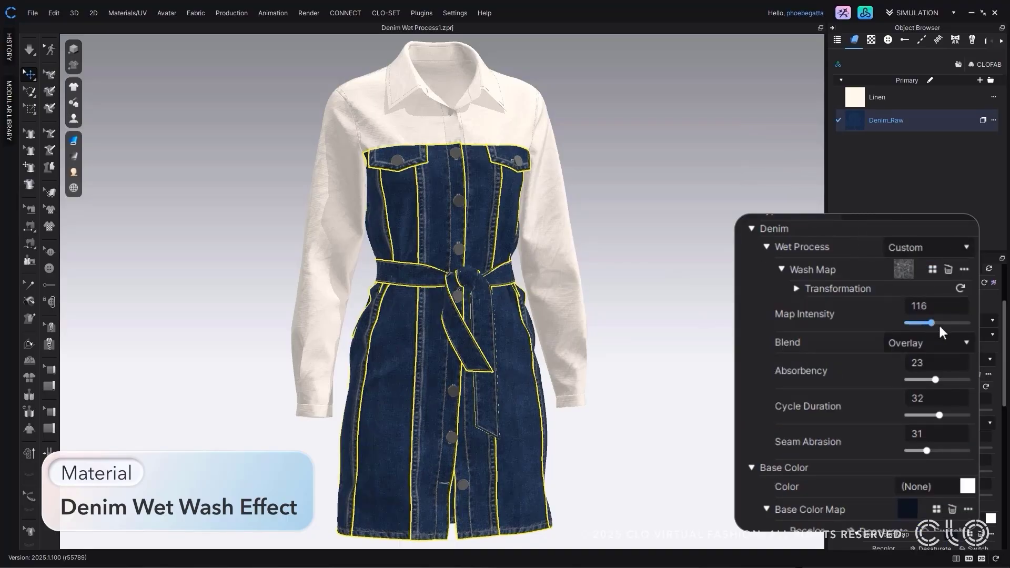
mouse_move(940, 327)
mouse_down()
mouse_move(965, 331)
mouse_move(945, 328)
mouse_up()
Try the Color Burn blend, switch to Hard Light, and set absorbency to 16 and cycle duration to 33
click(952, 343)
scroll(926, 274, down, 2)
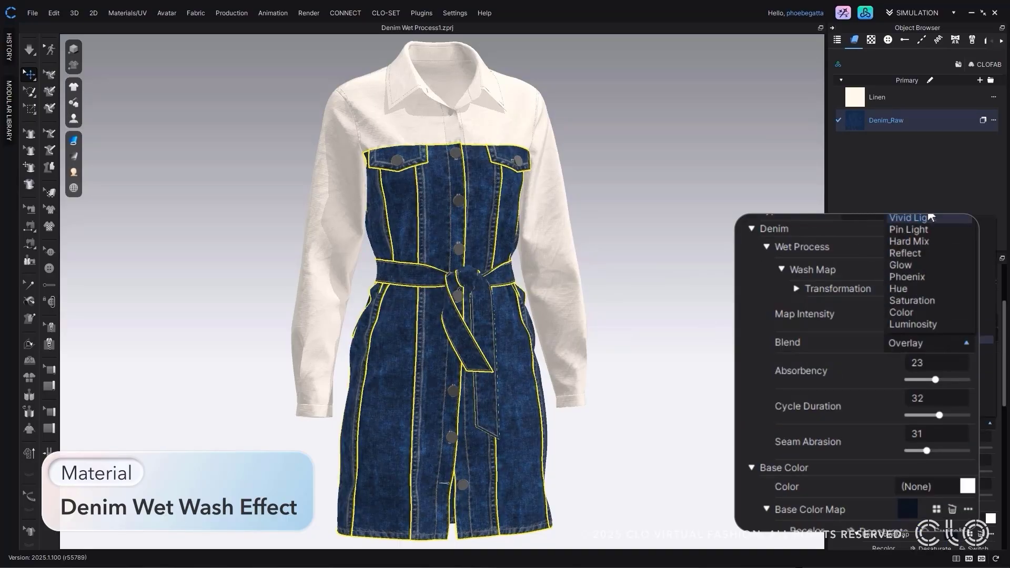
scroll(926, 273, up, 2)
click(912, 242)
click(942, 345)
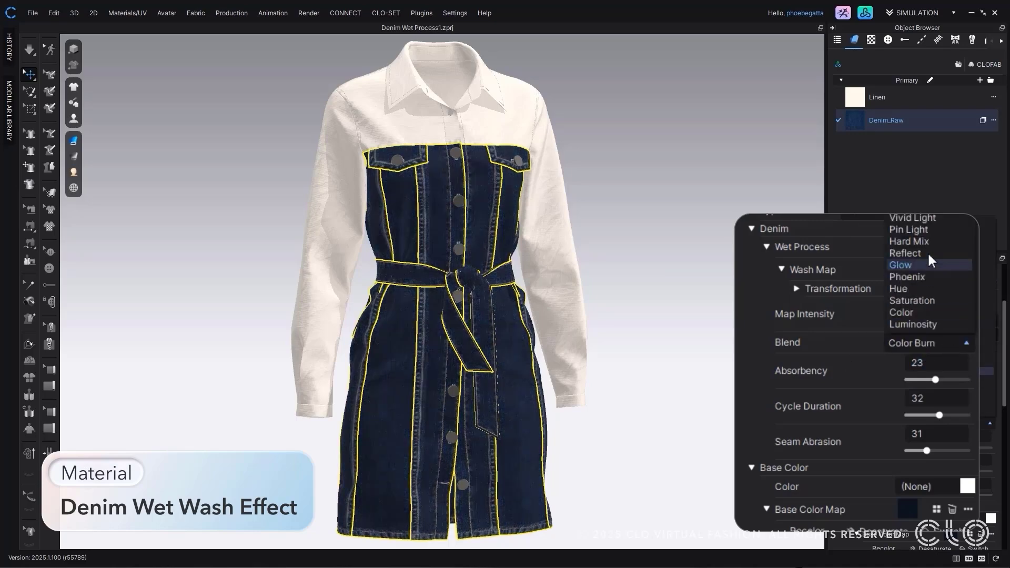
click(909, 241)
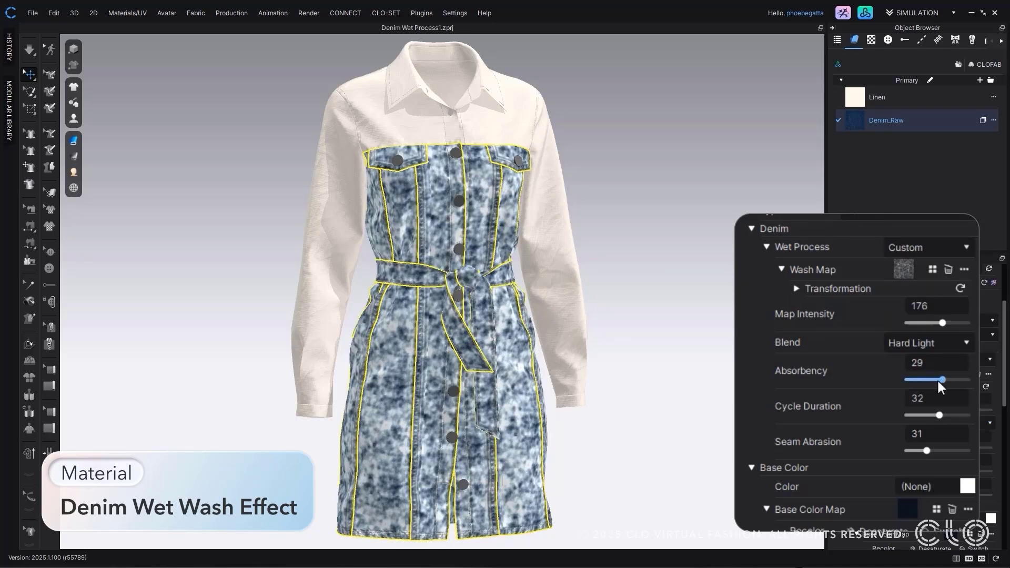
drag(938, 380, 942, 414)
Set the denim's base color to the green swatch 65725B and recolor the base color map with Switch
click(913, 509)
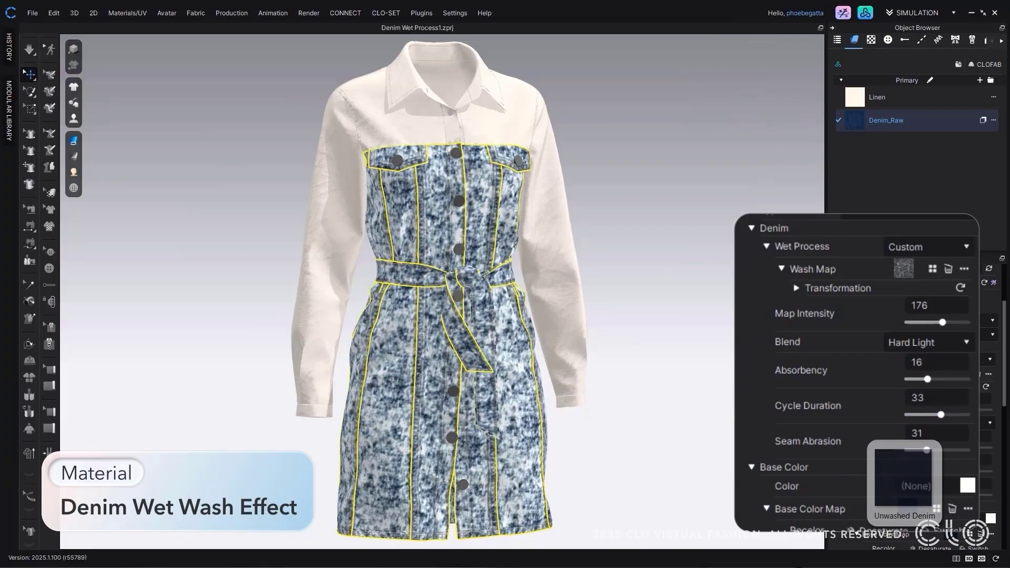
click(970, 489)
click(346, 354)
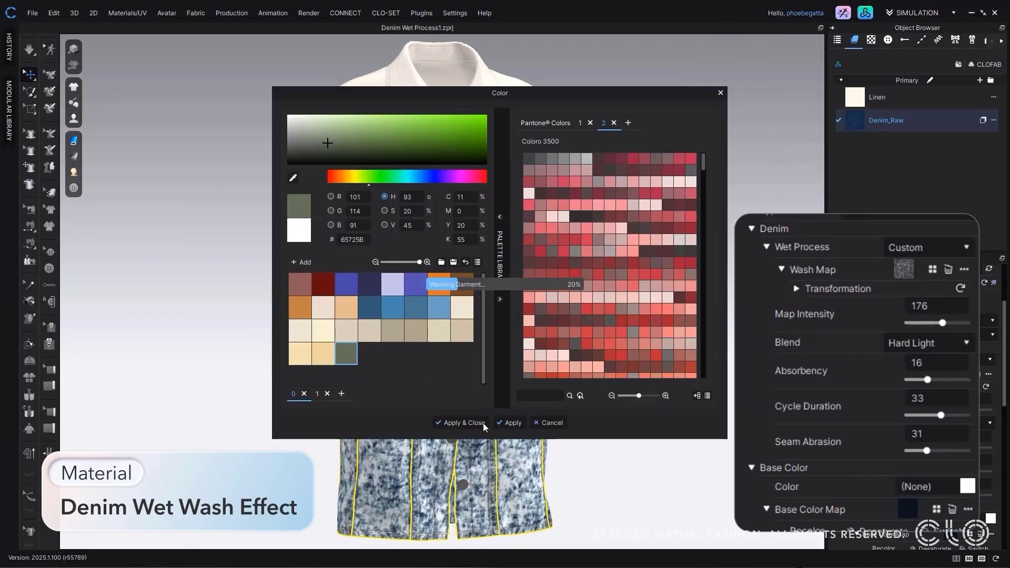
click(478, 423)
scroll(882, 451, down, 2)
click(950, 436)
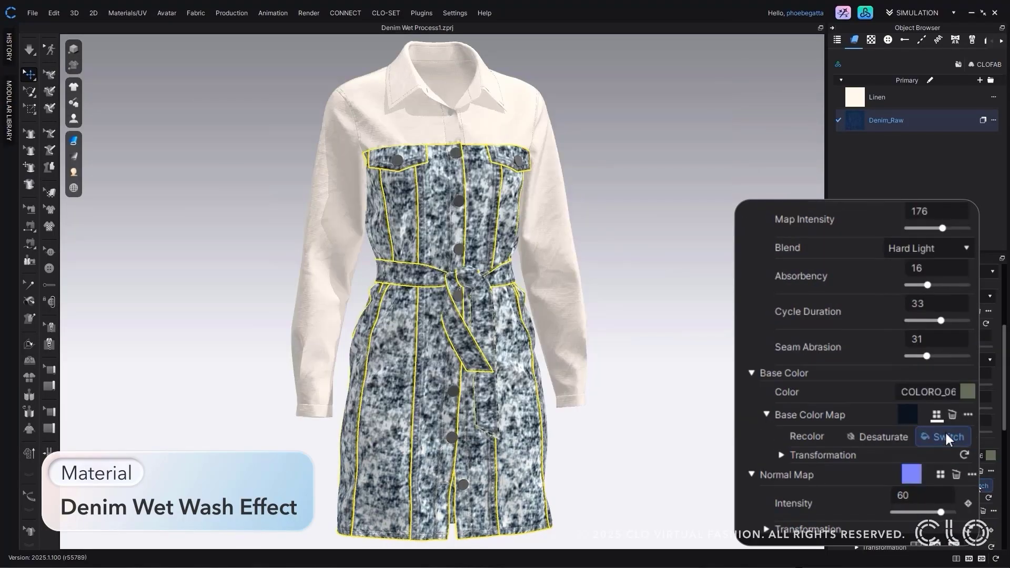
Set the wash blend to Overlay, map intensity to 81 and absorbency to 29, and adjust the cycle duration
click(928, 248)
click(921, 371)
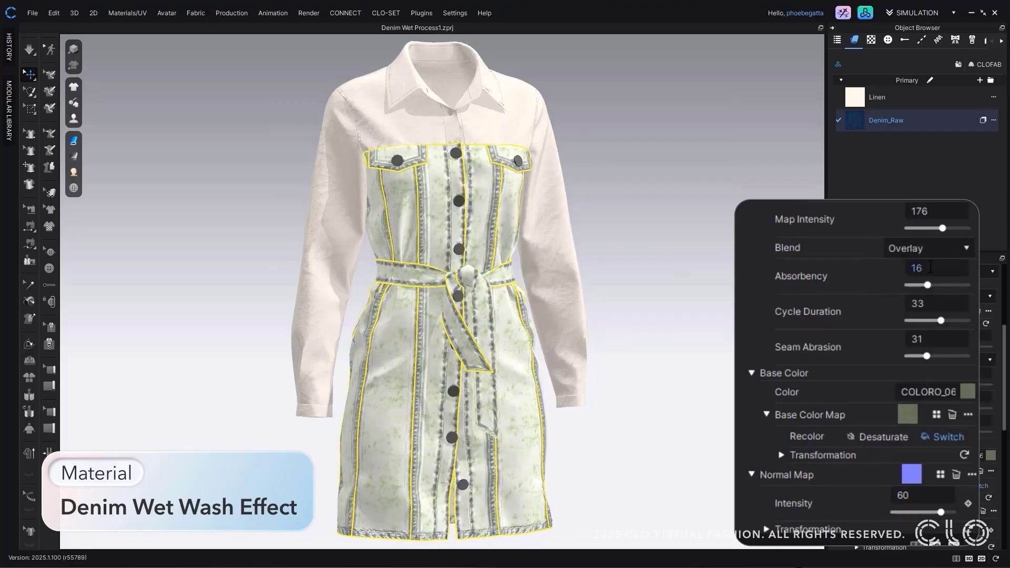
drag(927, 228, 926, 227)
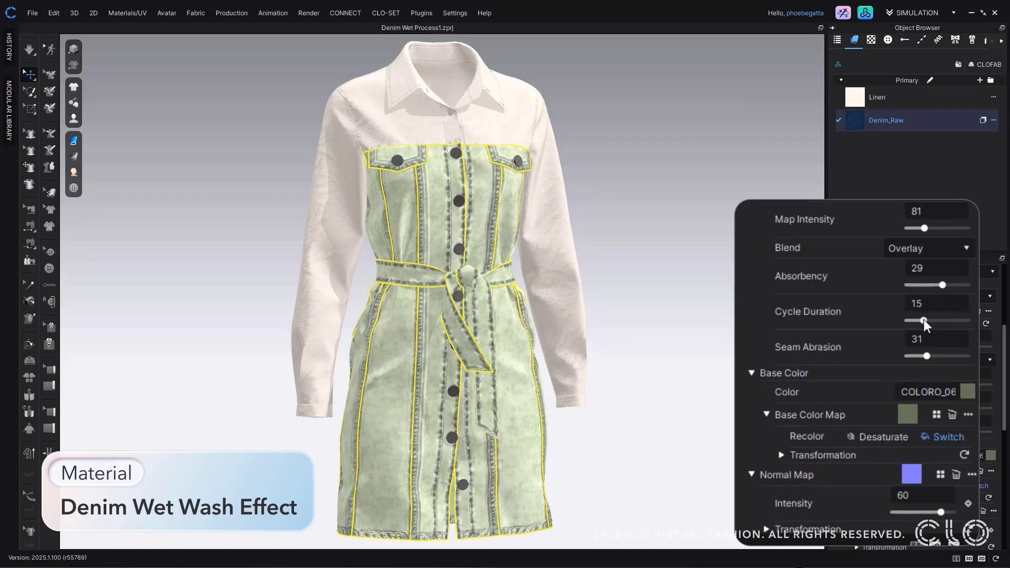
drag(924, 320, 929, 321)
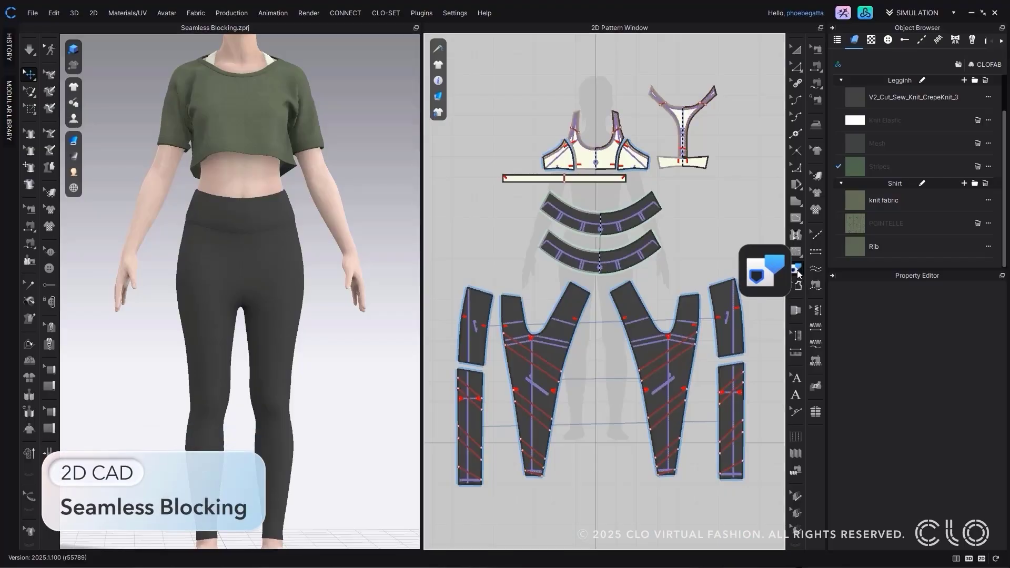
Trace the diagonal internal lines on the left main leg pattern of the leggings as seamless block lines
click(675, 352)
shift+click(671, 369)
shift+click(669, 400)
shift+click(670, 416)
shift+click(668, 437)
shift+click(668, 453)
shift+click(667, 467)
right_click(664, 467)
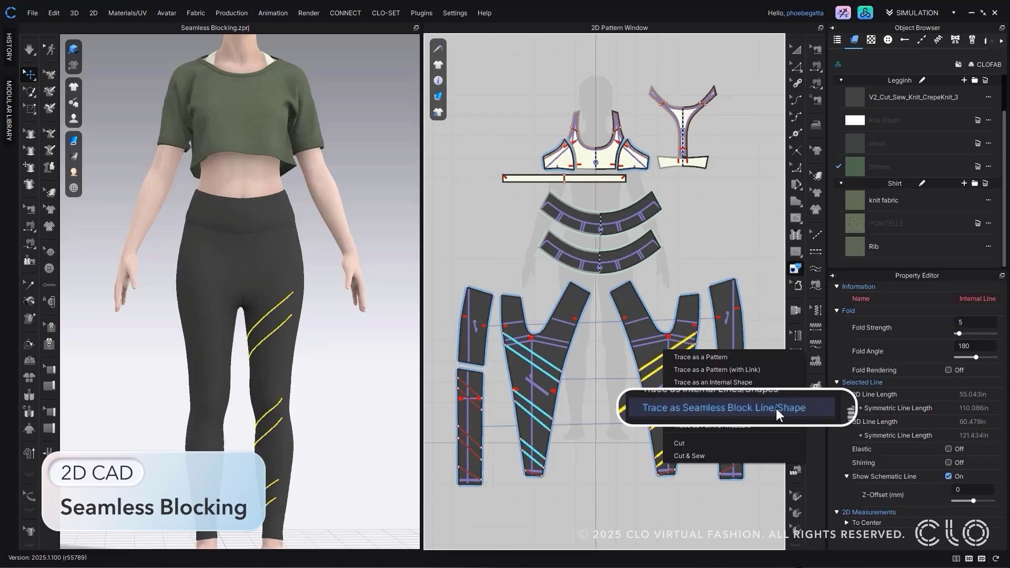
click(766, 412)
Trace the diagonal internal lines on the left lower side panel of the leggings as seamless block lines
click(739, 376)
shift+click(738, 389)
shift+click(737, 426)
shift+click(742, 449)
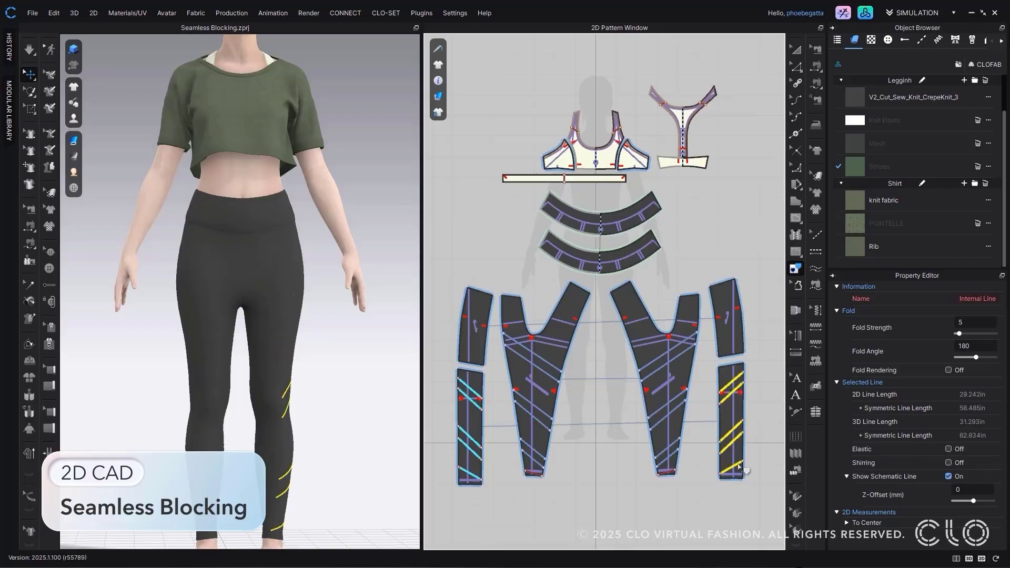
right_click(740, 466)
click(796, 411)
Trace the remaining internal line near the left leg pattern's hem as a seamless block line
scroll(697, 457, up, 6)
right_click(649, 457)
click(735, 402)
scroll(678, 453, down, 8)
Apply the Stripes fabric to the diagonal seamless blocks on the right lower side panel of the leggings
click(796, 49)
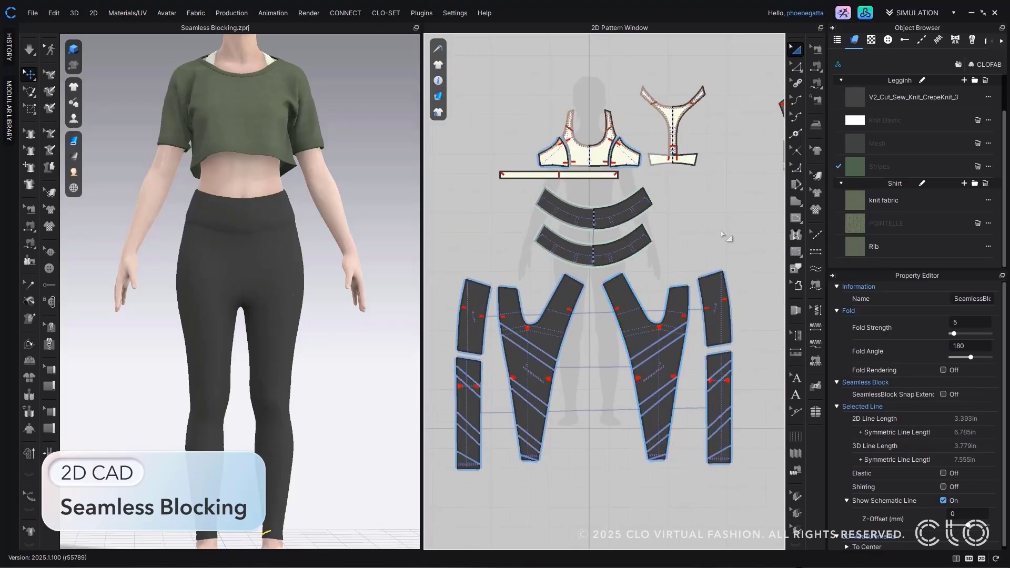
click(719, 408)
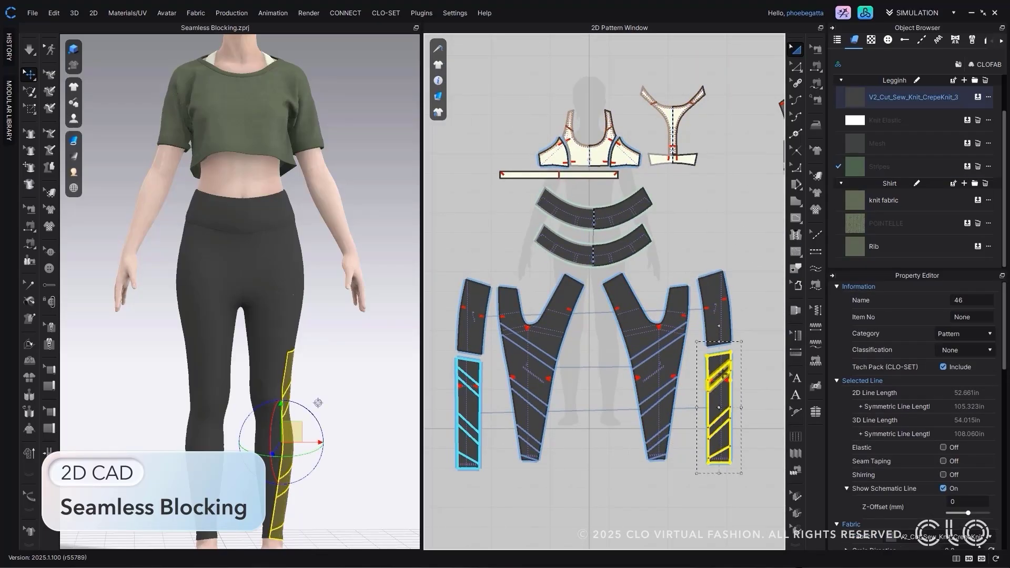
drag(889, 167, 758, 439)
Assign the Stripes fabric to the diagonal seamless blocks on the right main leg pattern
click(674, 339)
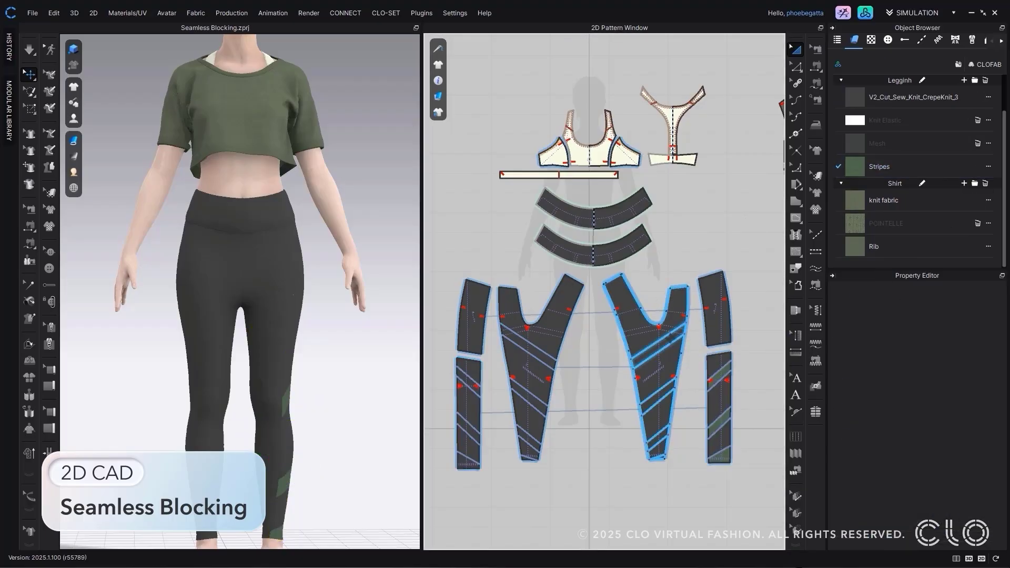
click(672, 341)
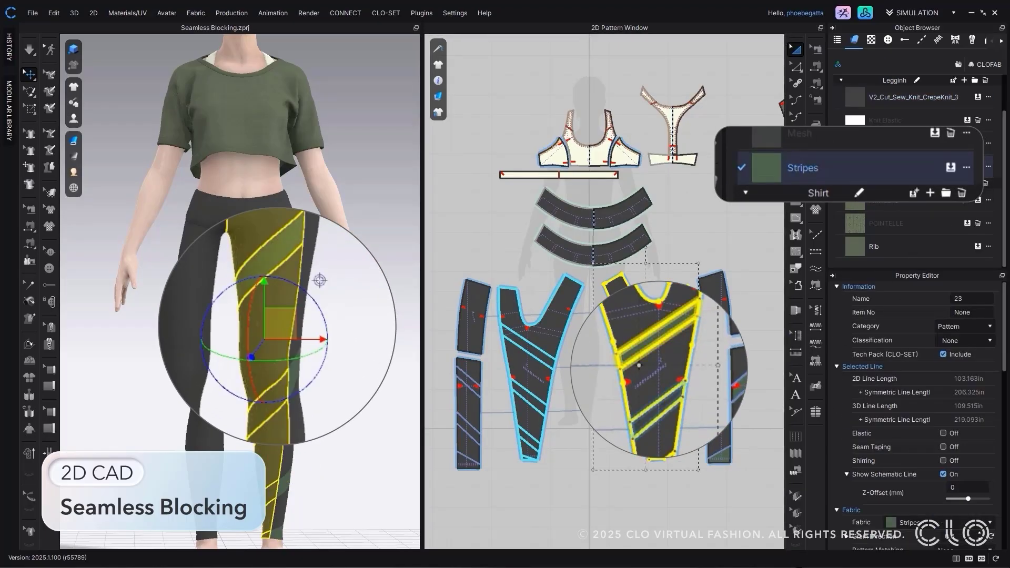
click(953, 168)
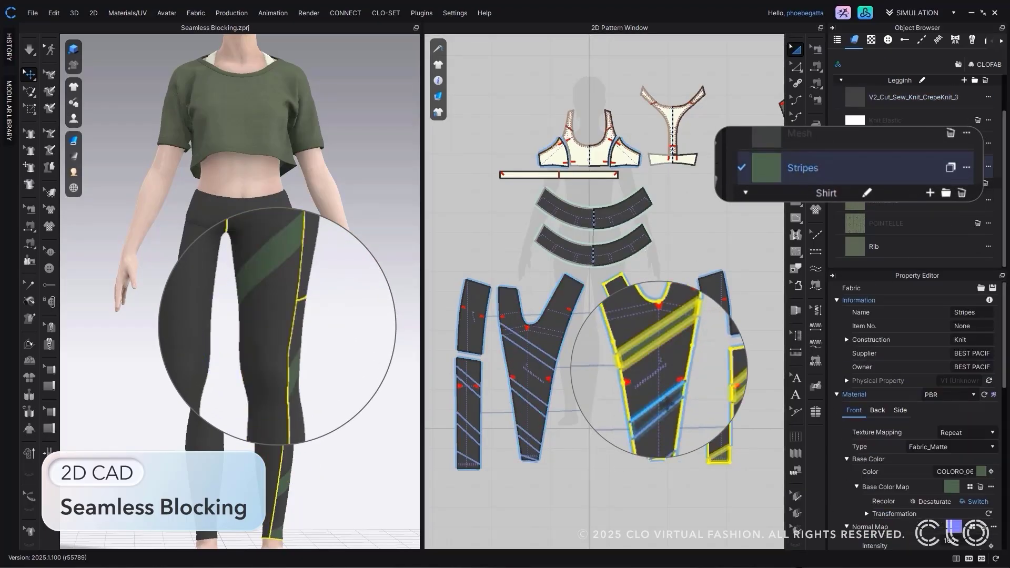
click(666, 405)
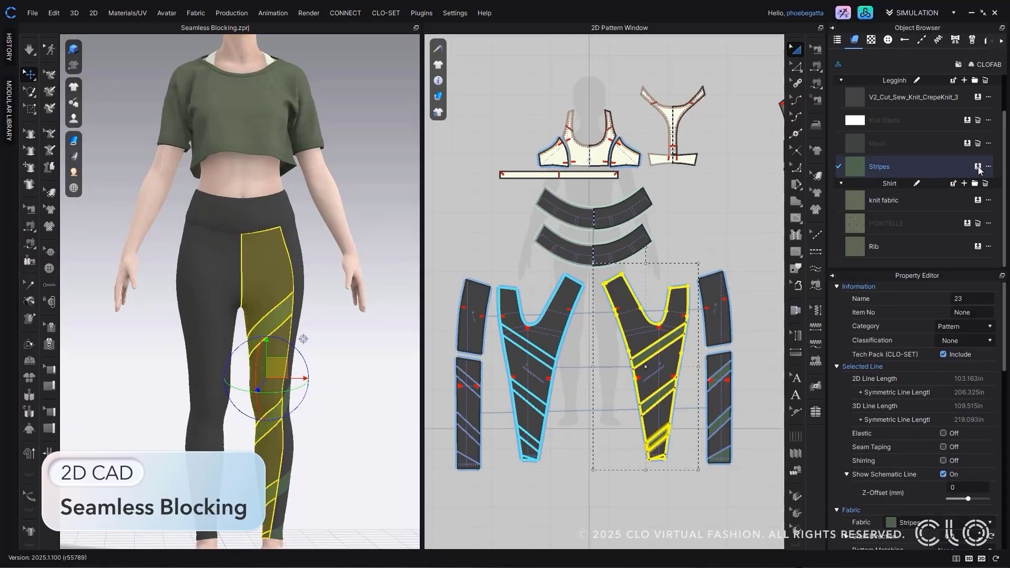
click(977, 166)
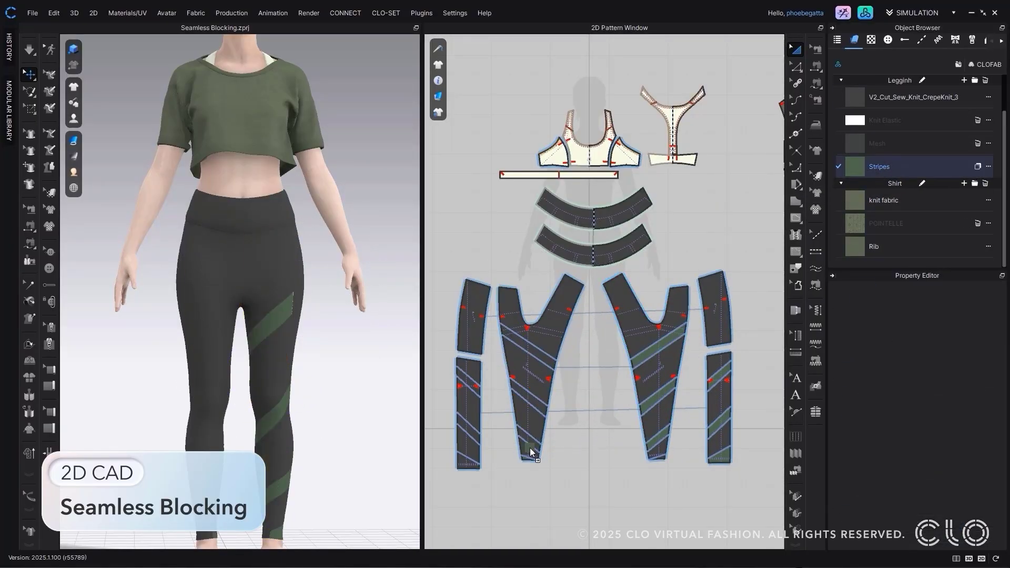
Apply the Stripes fabric to the matching diagonal blocks on the left main leg and left lower side panel
drag(528, 444, 530, 441)
drag(540, 405, 539, 404)
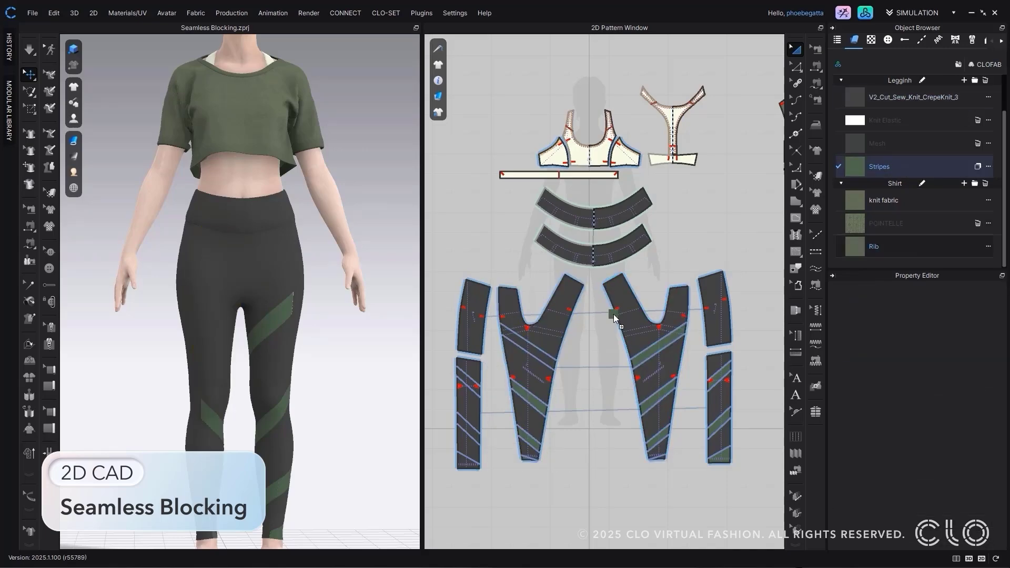
drag(613, 314, 546, 360)
click(472, 465)
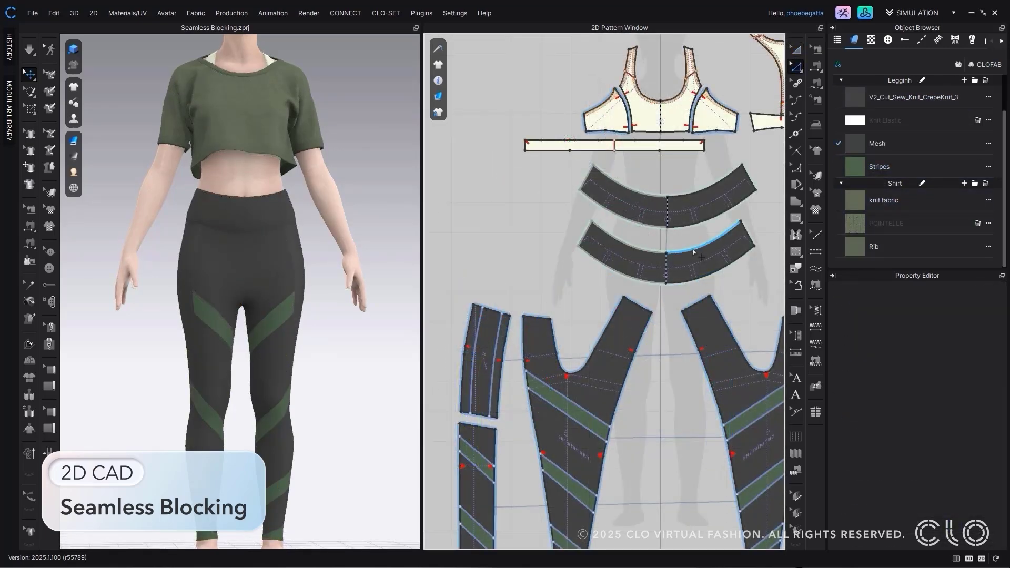
Offset the lower waistband pattern's upper edge as one seamless block line and apply the Knit Elastic fabric to its block
right_click(694, 253)
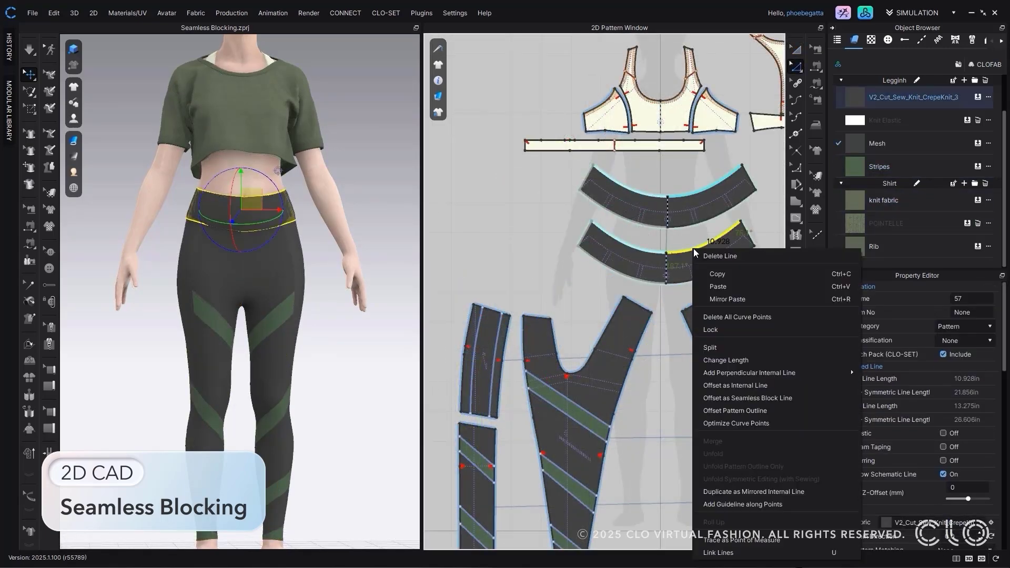
click(781, 397)
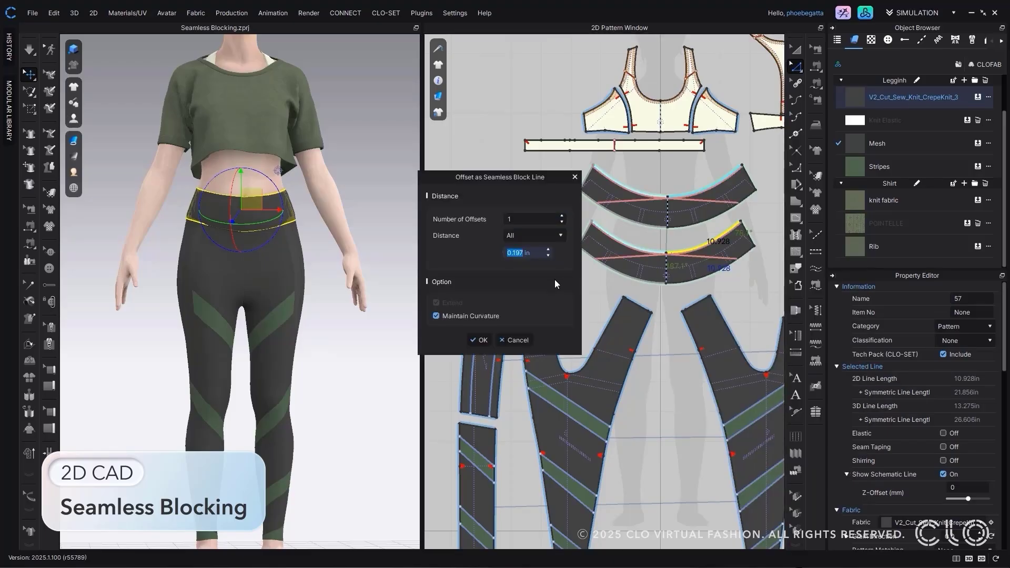
click(479, 340)
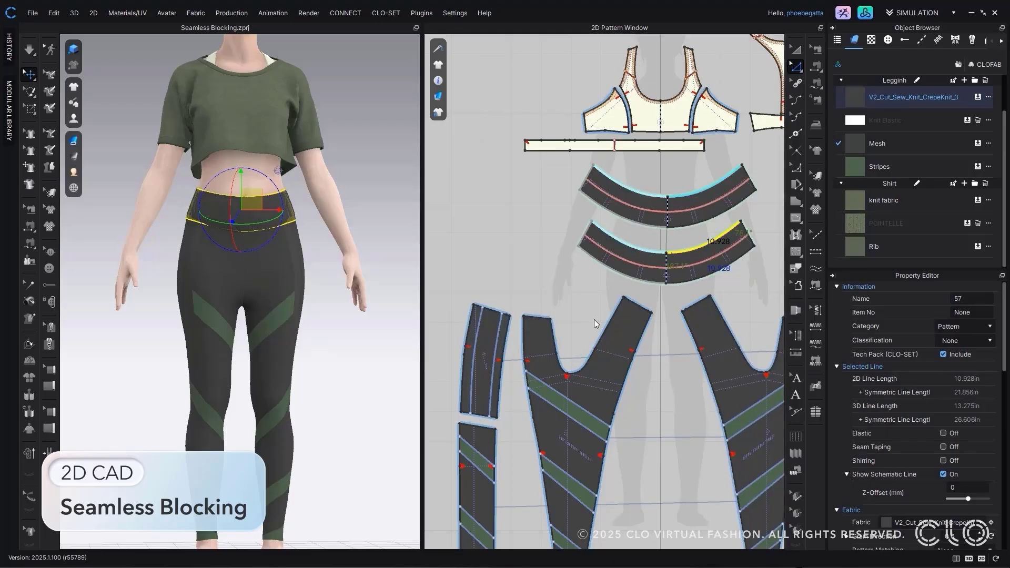
drag(876, 121, 724, 261)
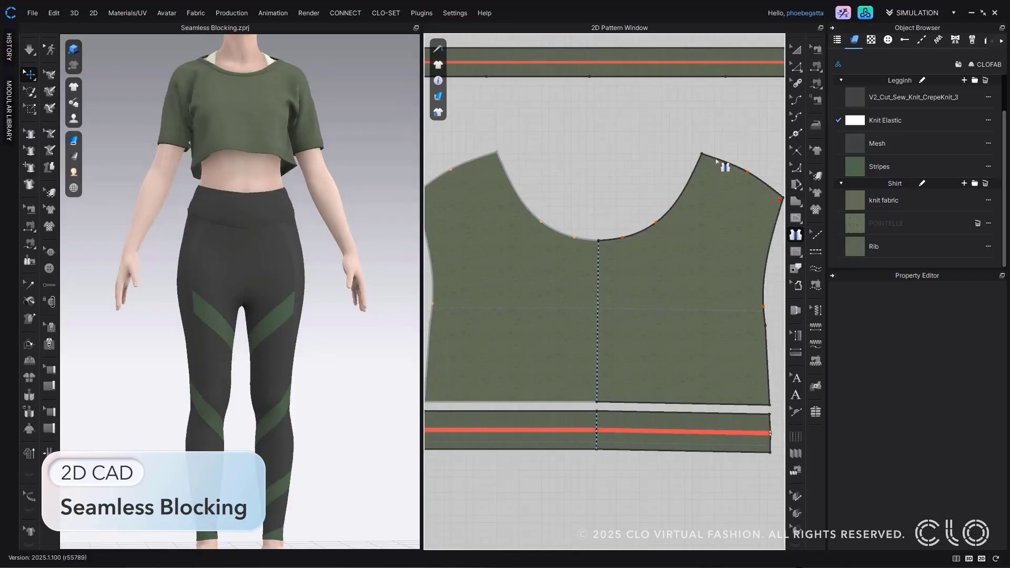
Draw a vertical seamless block line from shoulder to hem on the shirt front and offset it once toward the armhole
click(715, 157)
double_click(714, 404)
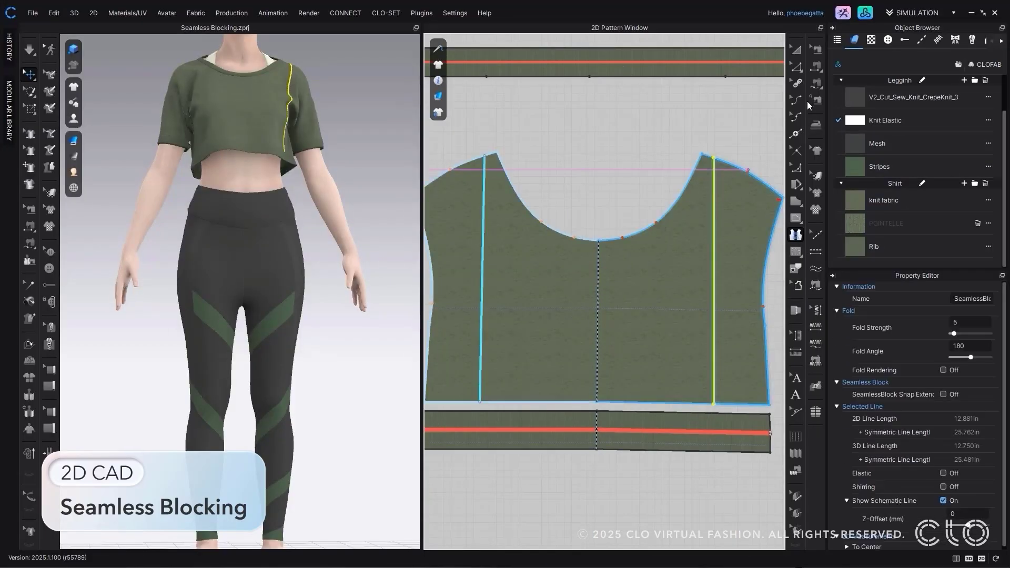
right_click(714, 400)
click(772, 156)
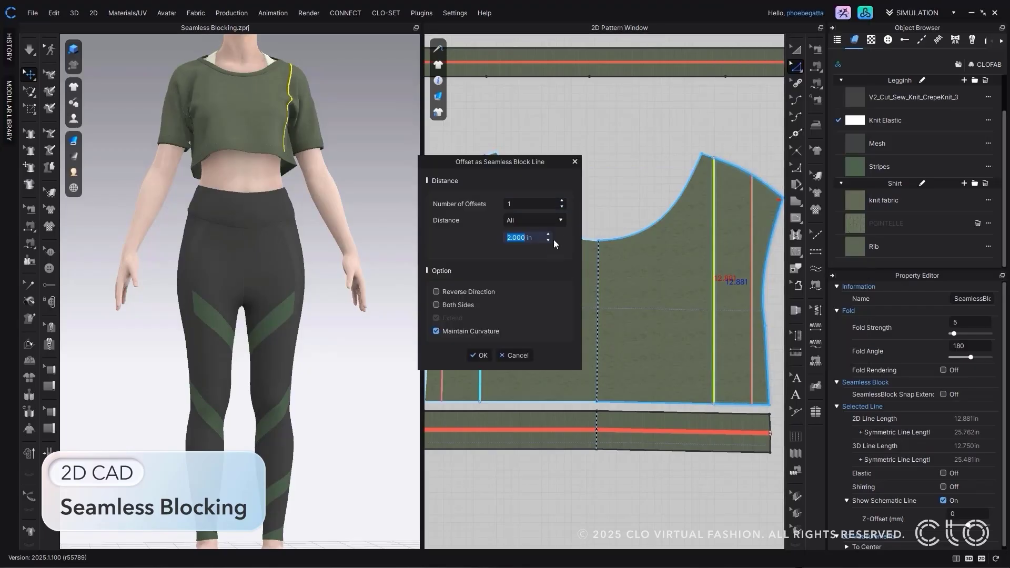
text(1.25)
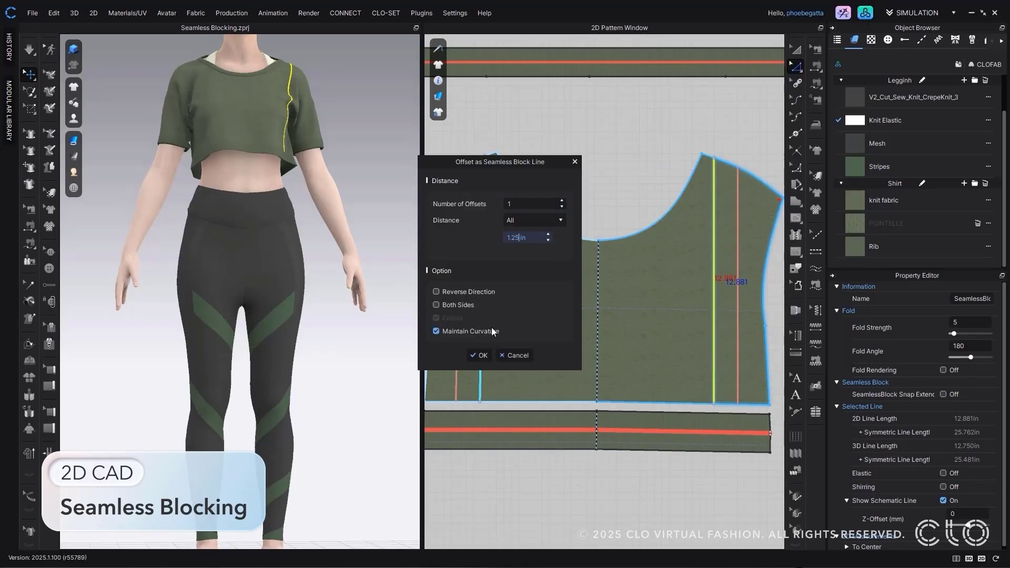
click(479, 355)
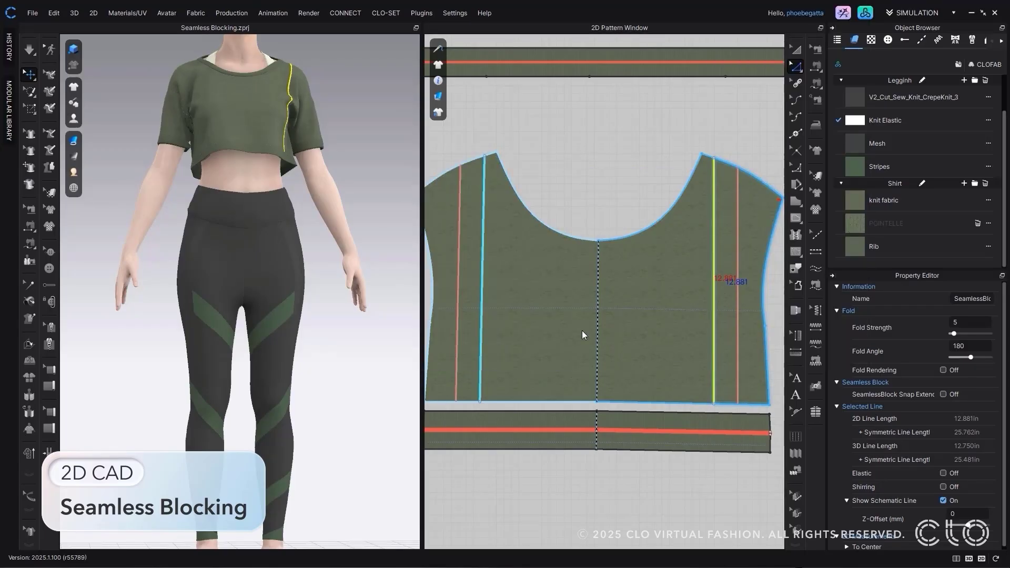
Draw a vertical block line beside the shirt's centre front and assign the POINTELLE fabric to the side and centre blocks
click(623, 238)
double_click(623, 403)
click(796, 49)
click(730, 208)
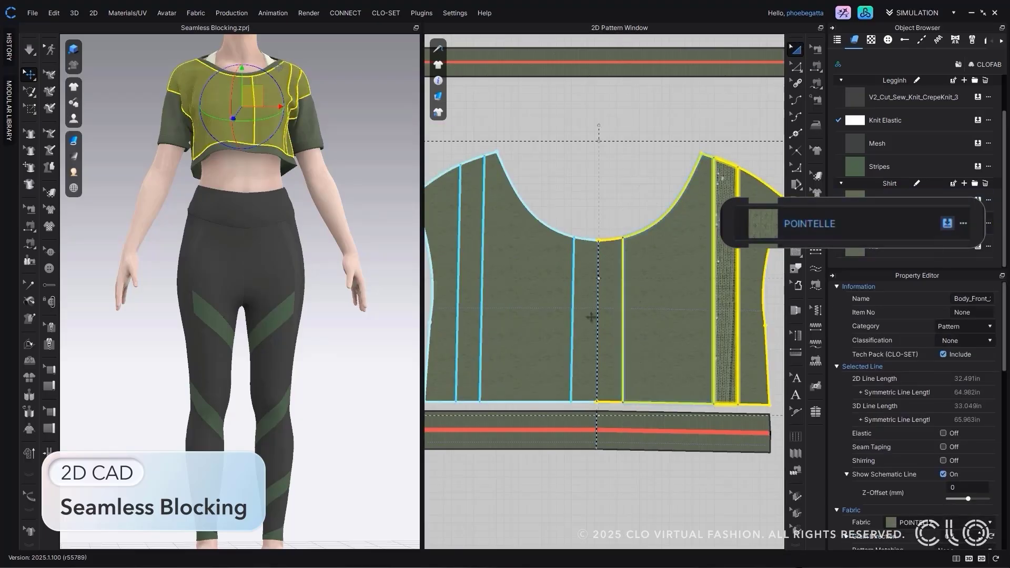
click(978, 224)
click(978, 223)
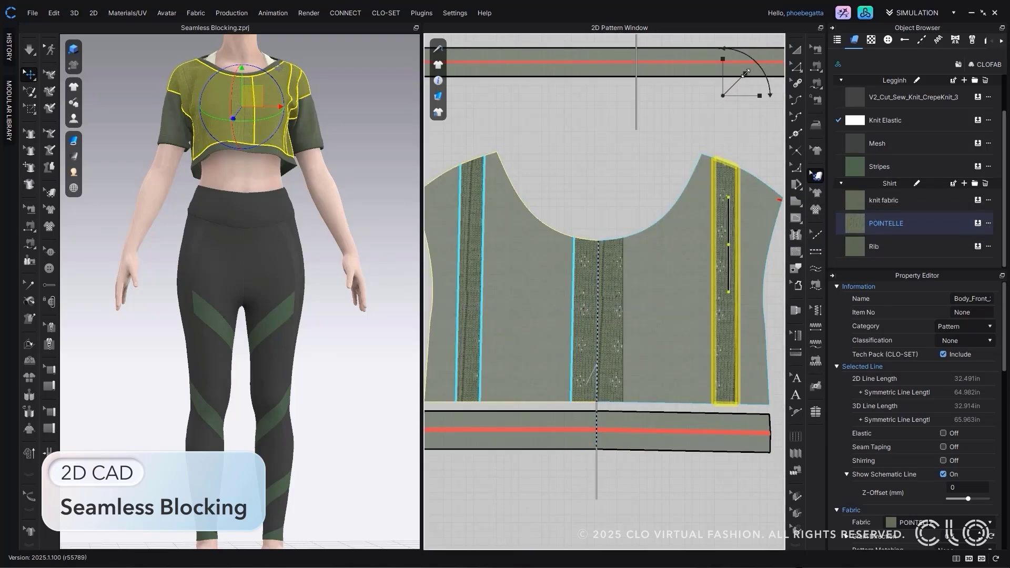
Adjust the POINTELLE texture placement on the shirt front's centre and left blocks, and simulate the garment
click(620, 334)
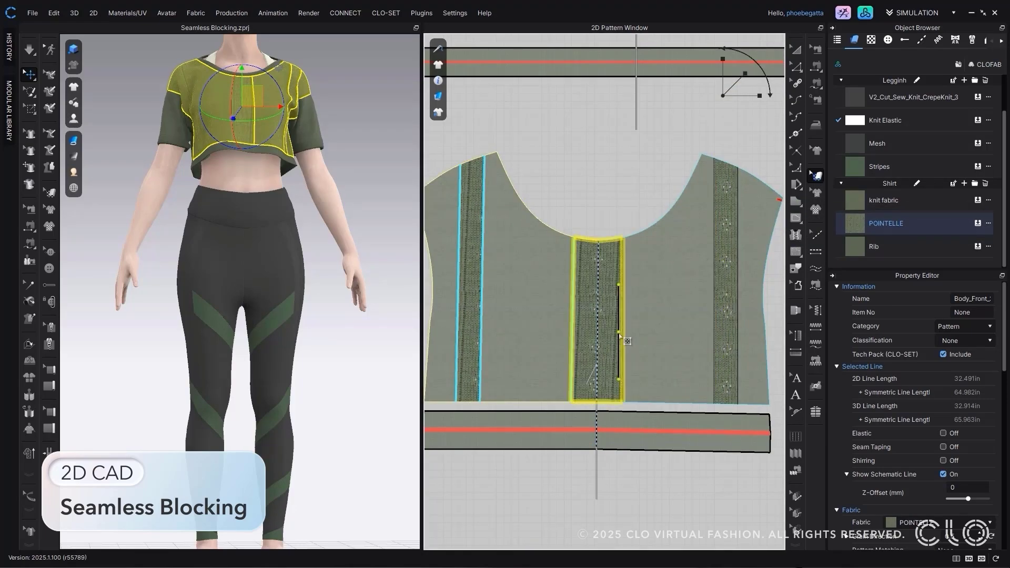
click(476, 237)
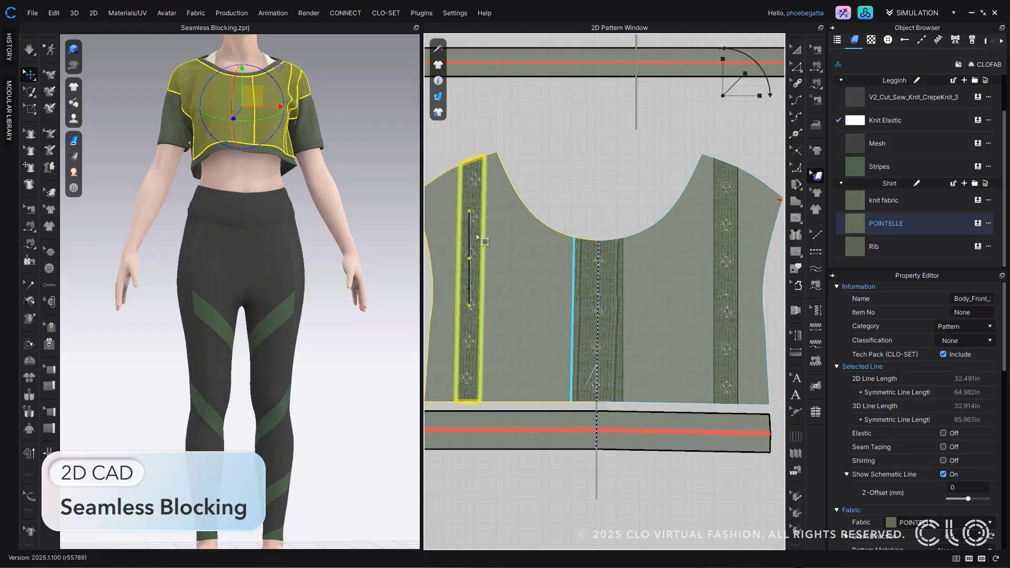
drag(475, 237, 473, 239)
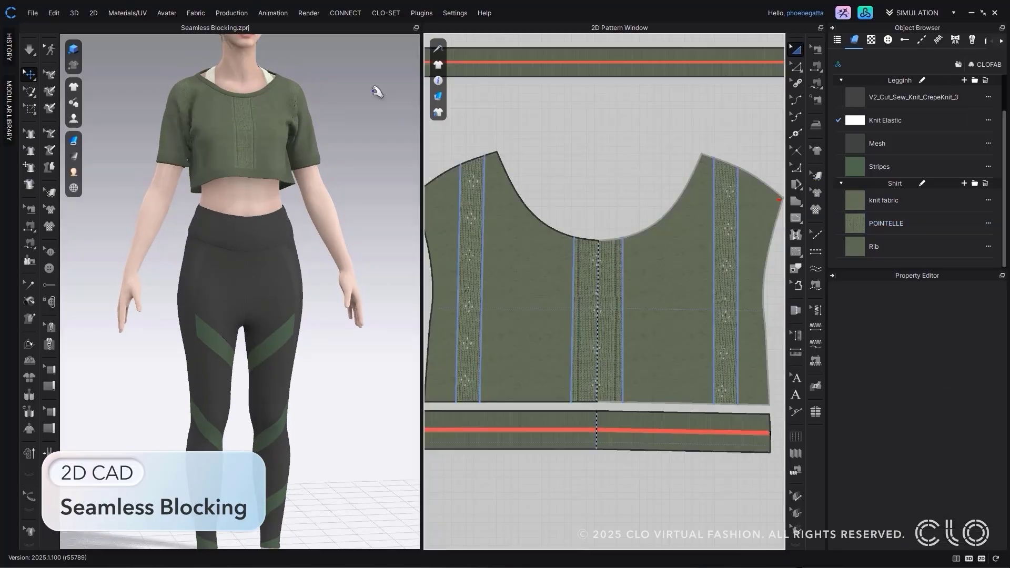
key(space)
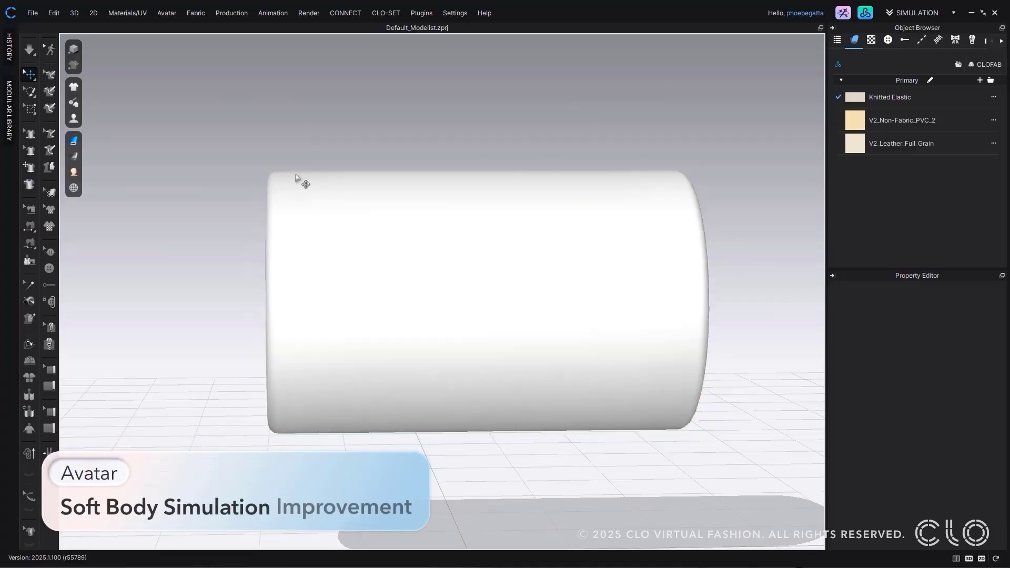
Turn on Soft Body Simulation for the cylinder mesh, lower its Soft Body Stiffness and run the simulation
click(291, 214)
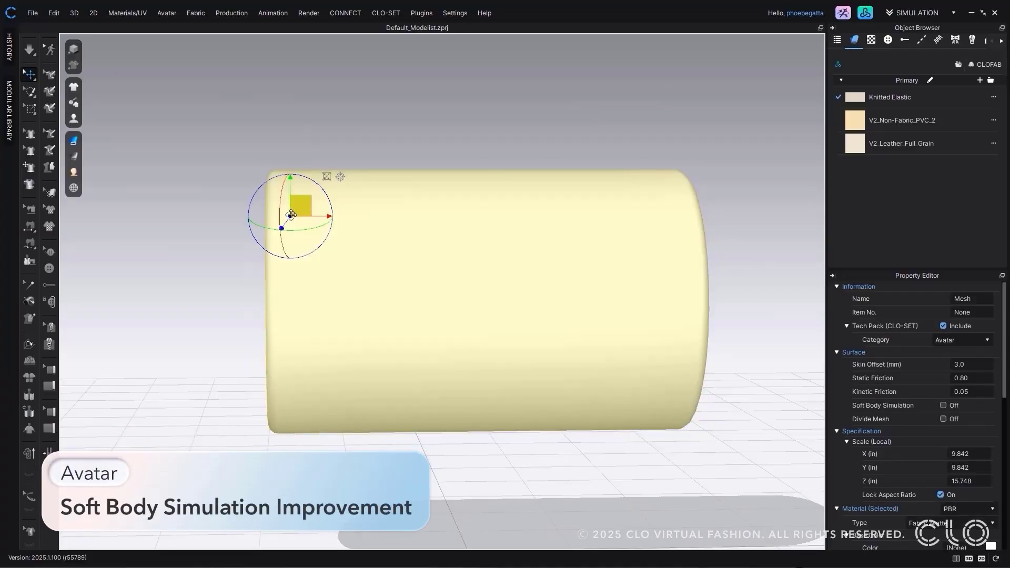
click(943, 405)
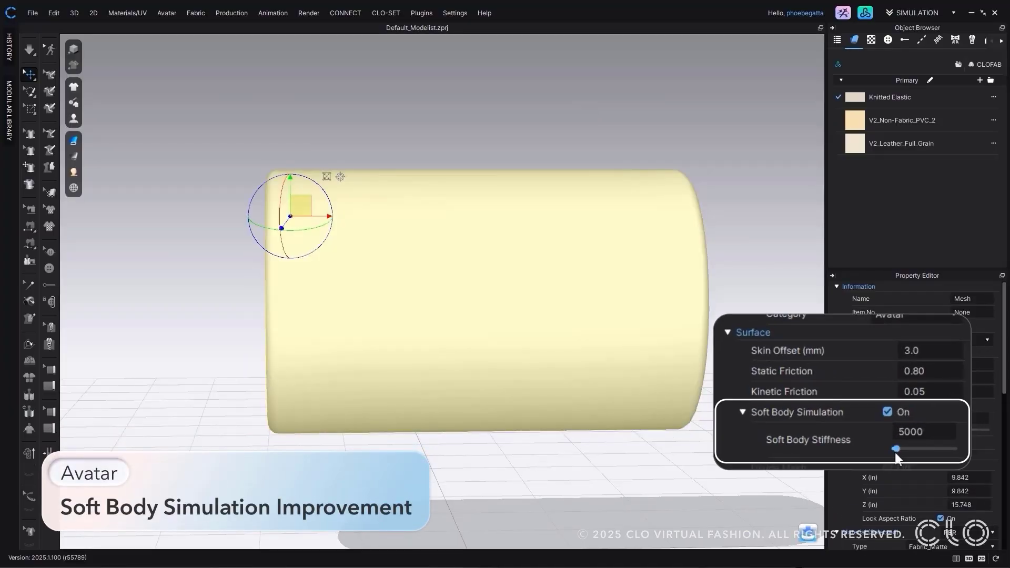
click(774, 210)
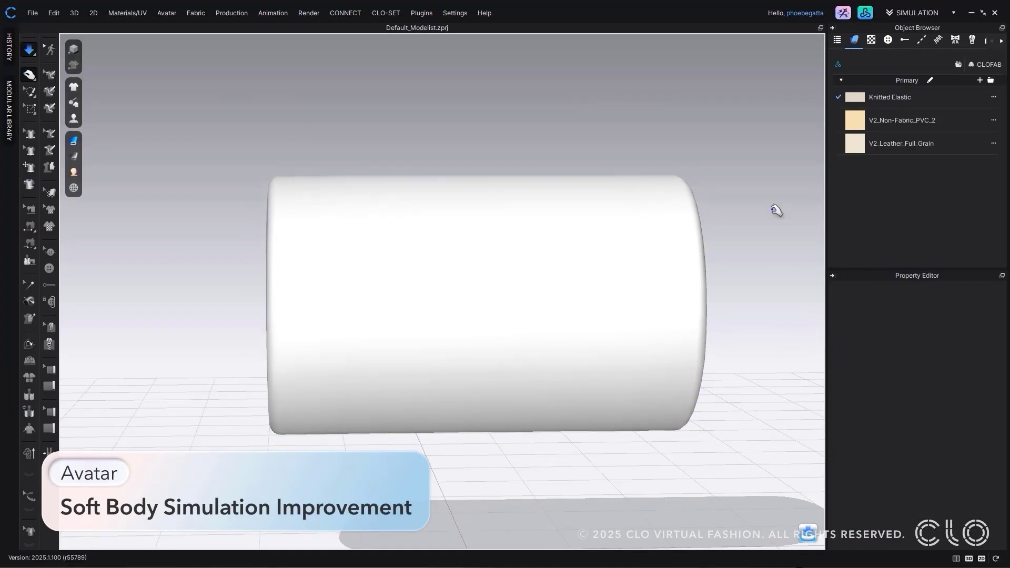
key(space)
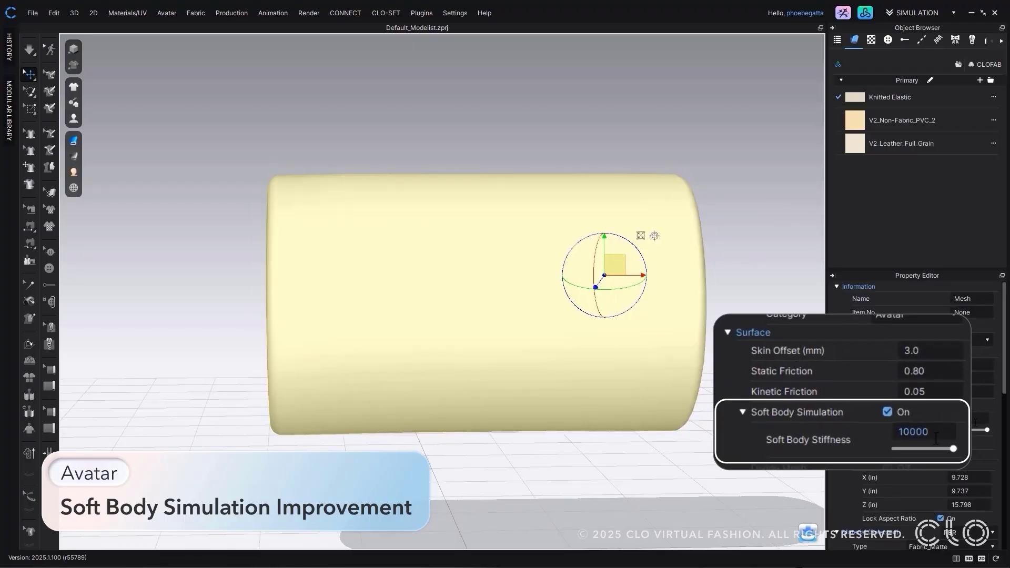
drag(954, 449, 907, 449)
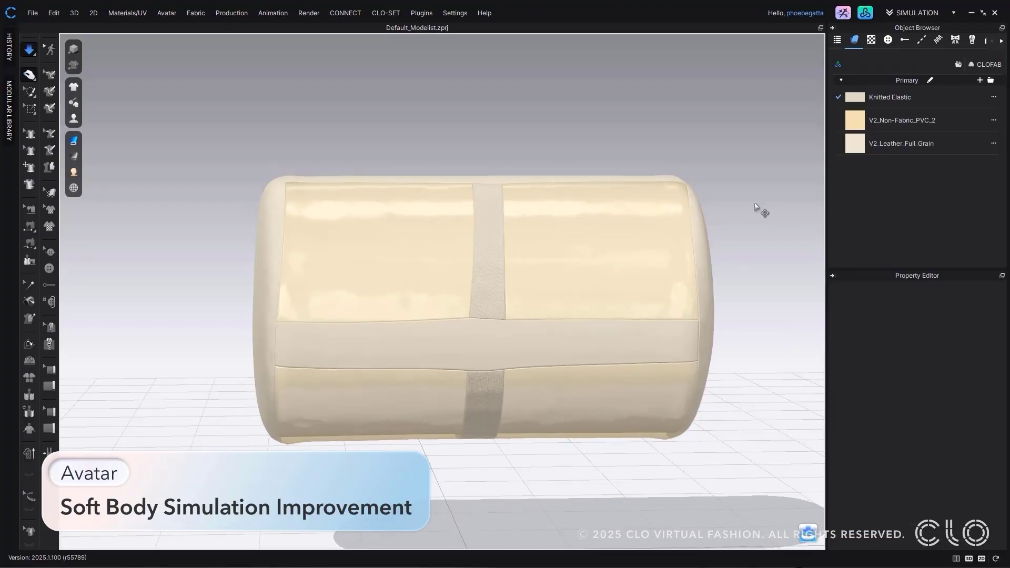
Pull the fabric wrapped around the cylinder at several spots during simulation to test the soft body deformation
drag(576, 223, 576, 195)
right_drag(498, 242, 558, 263)
drag(537, 256, 497, 298)
drag(421, 313, 436, 320)
drag(388, 351, 413, 342)
right_drag(405, 340, 321, 306)
drag(314, 302, 303, 338)
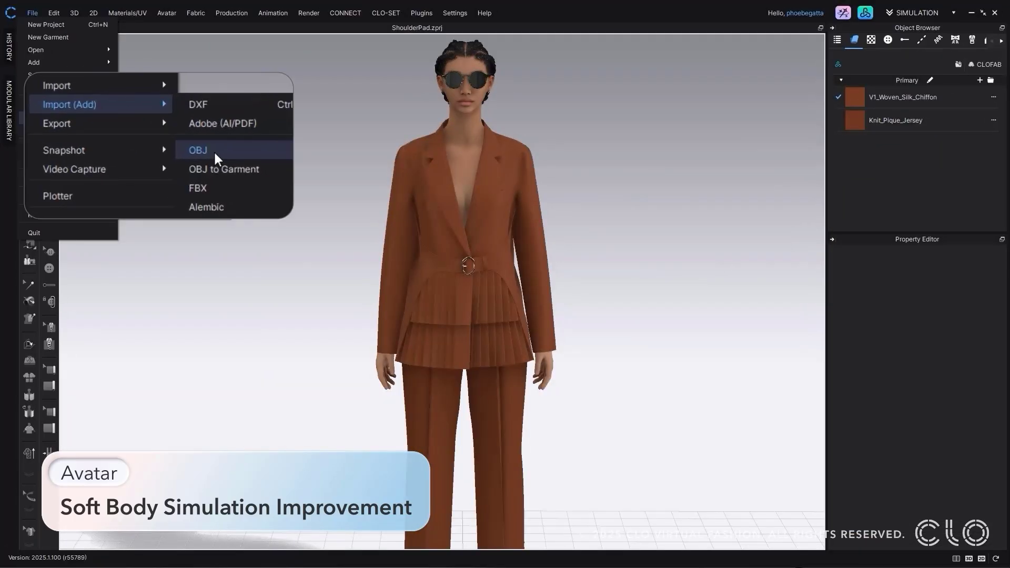
Add the shoulder pads as an OBJ on the avatar's shoulders and simulate the jacket over them
click(214, 150)
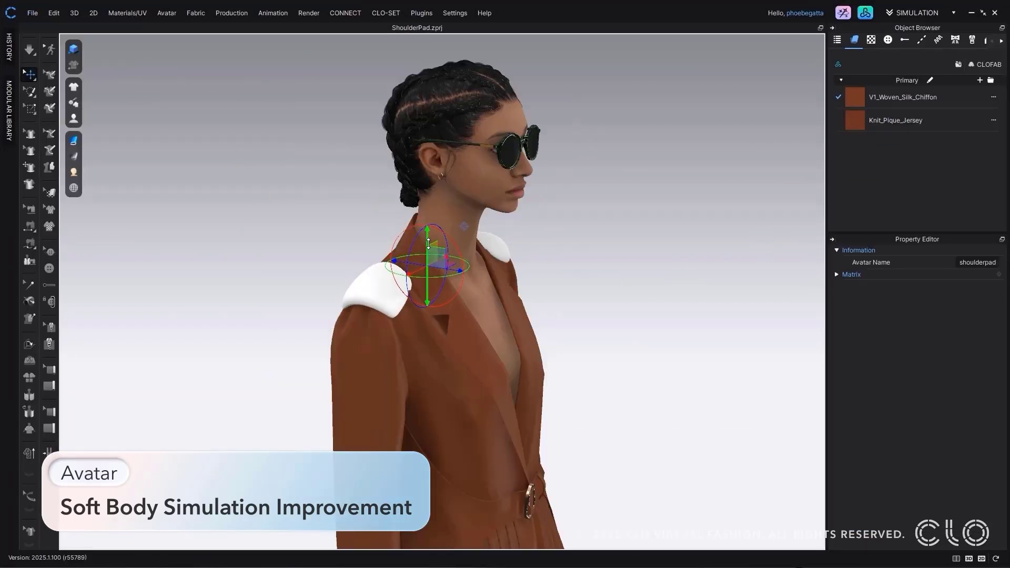
click(407, 335)
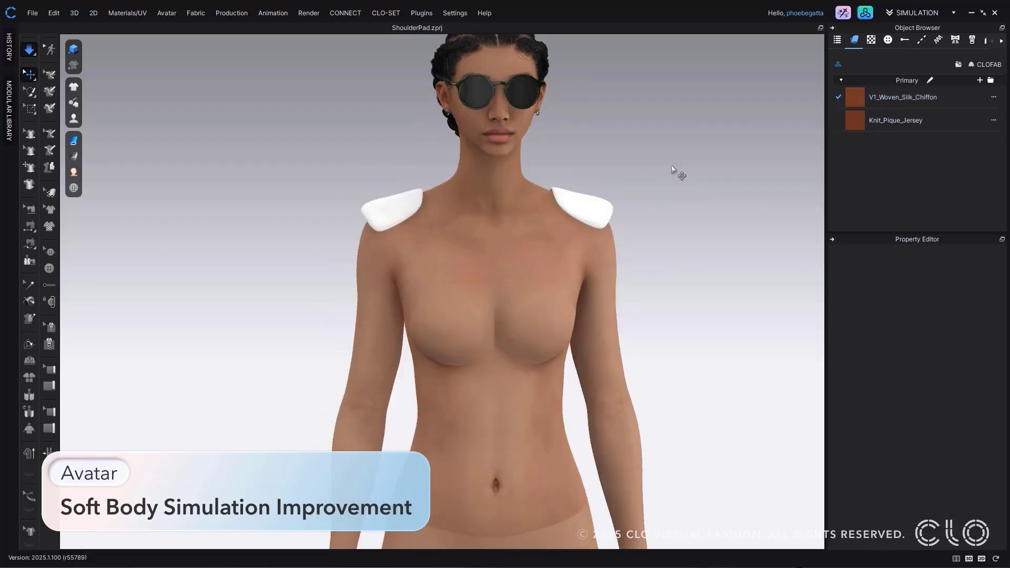
key(shift+c)
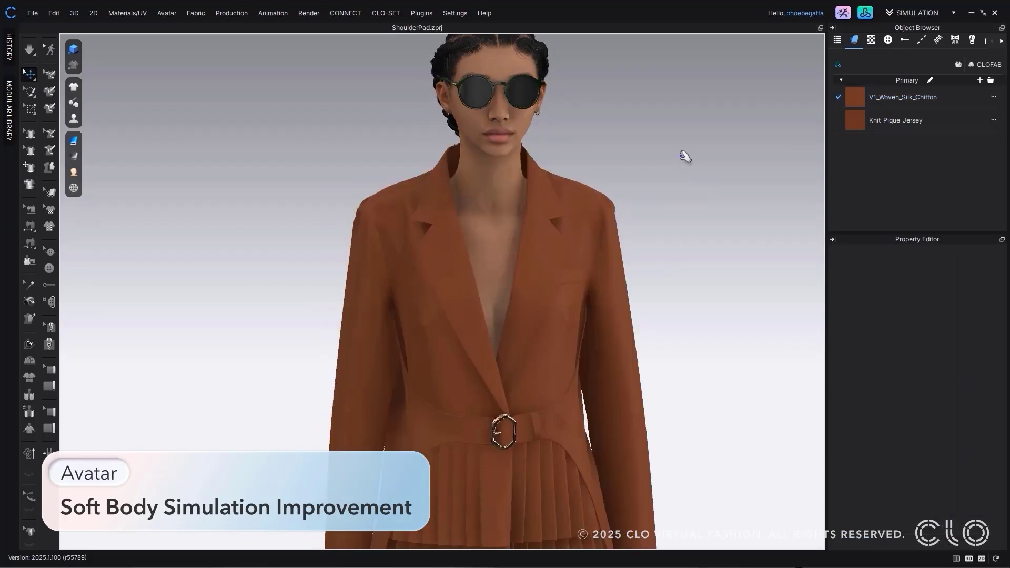
key(space)
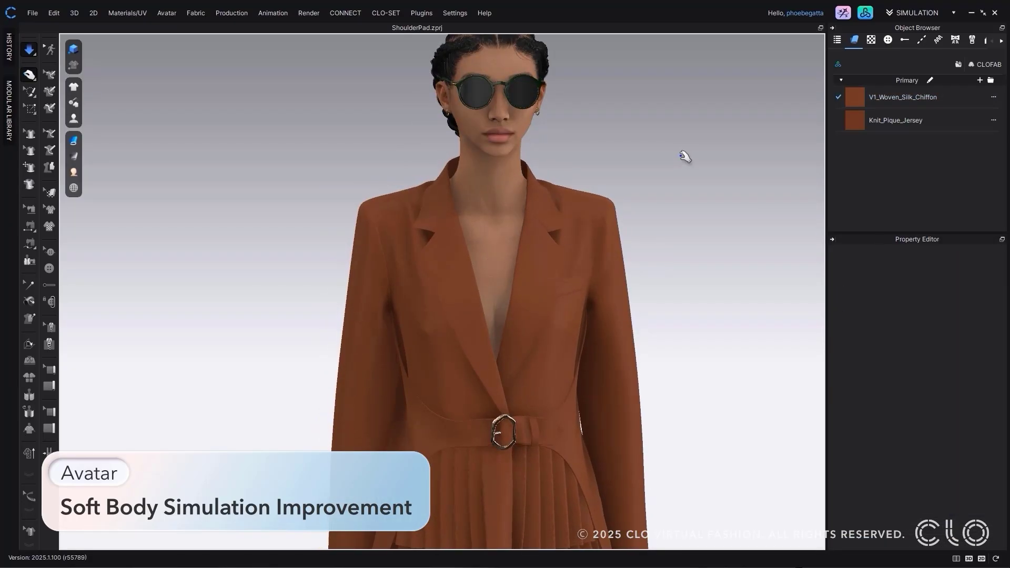
key(space)
Hide the garment, turn on Soft Body Simulation for the shoulder pads and lower their Soft Body Stiffness
key(shift+c)
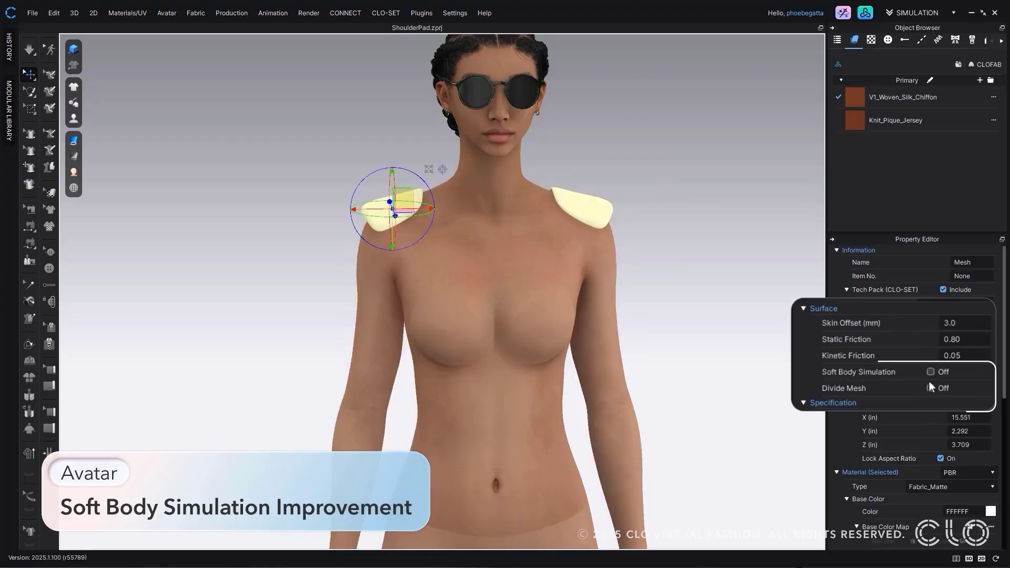
click(926, 375)
drag(953, 413, 923, 413)
drag(923, 413, 920, 413)
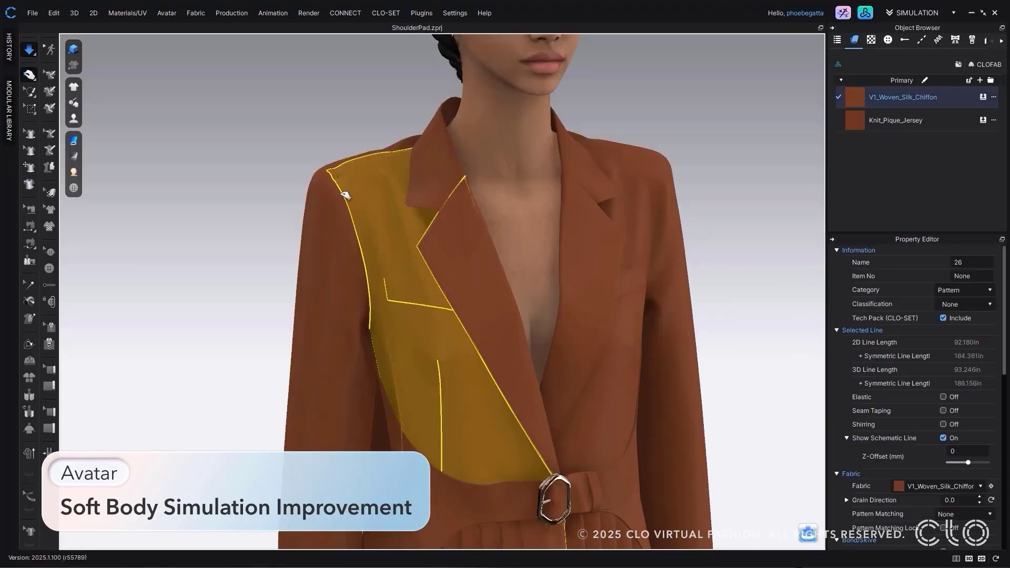
Pull on the simulated jacket's shoulders to examine how the fabric presses into the soft shoulder pads
click(654, 174)
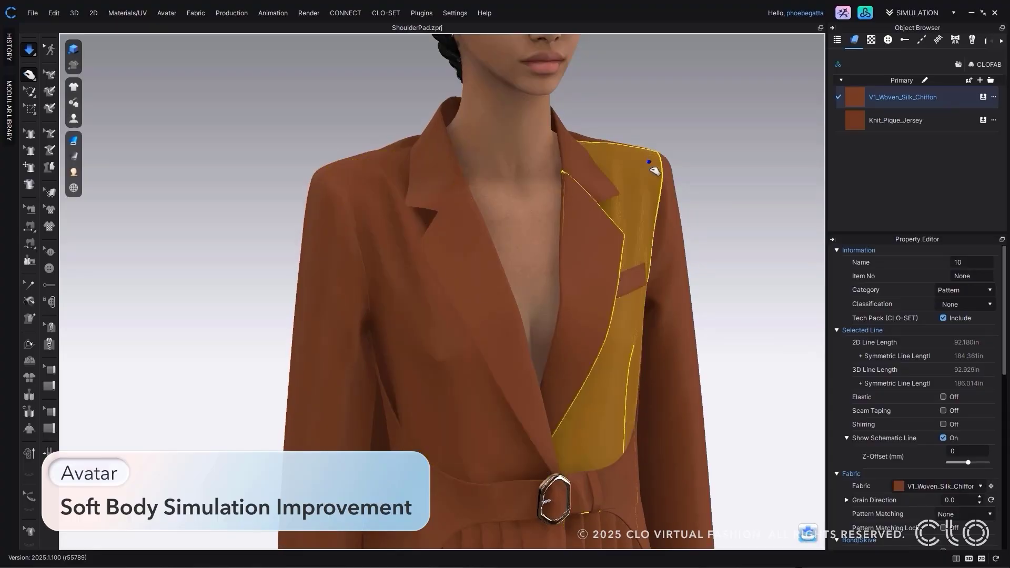
click(736, 144)
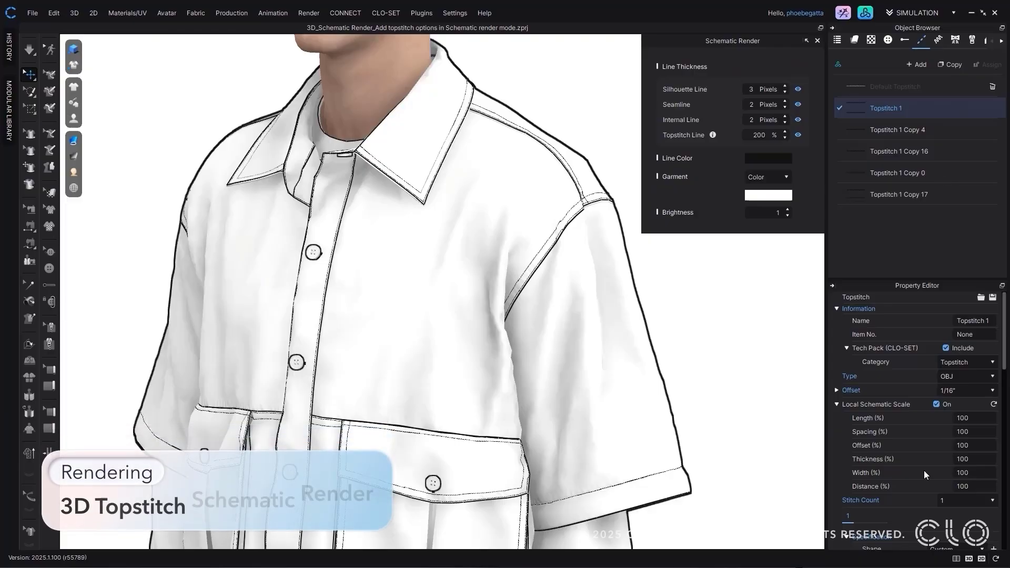
Set Topstitch 1's local schematic scale to 200% length and 180% spacing
scroll(924, 470, down, 2)
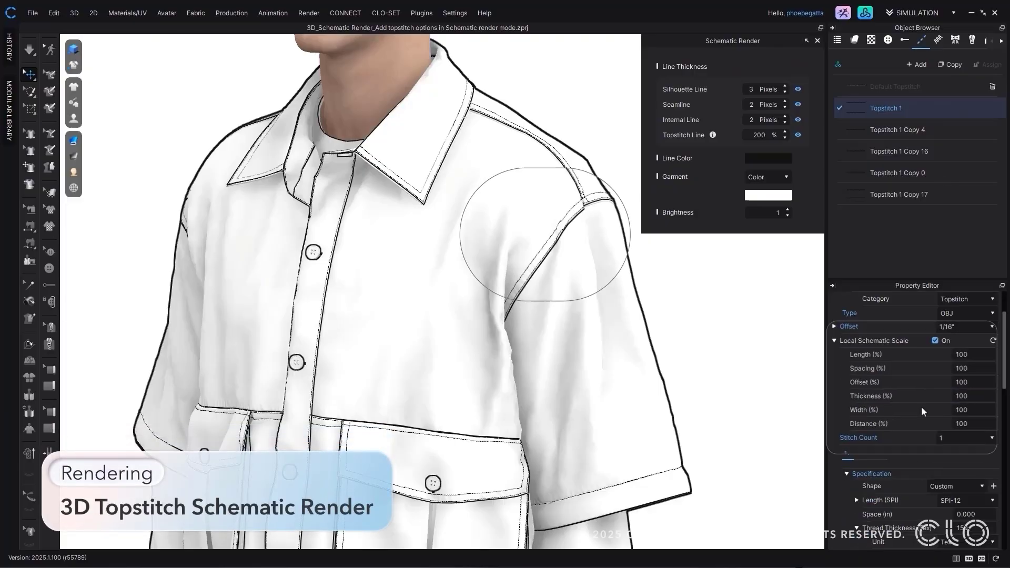
double_click(963, 353)
text(200)
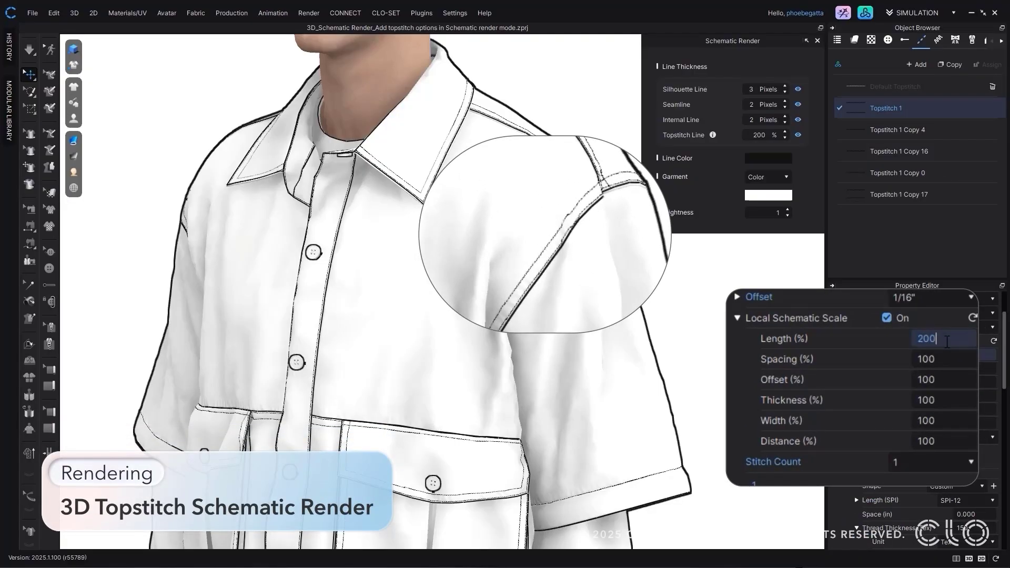
double_click(949, 360)
text(1)
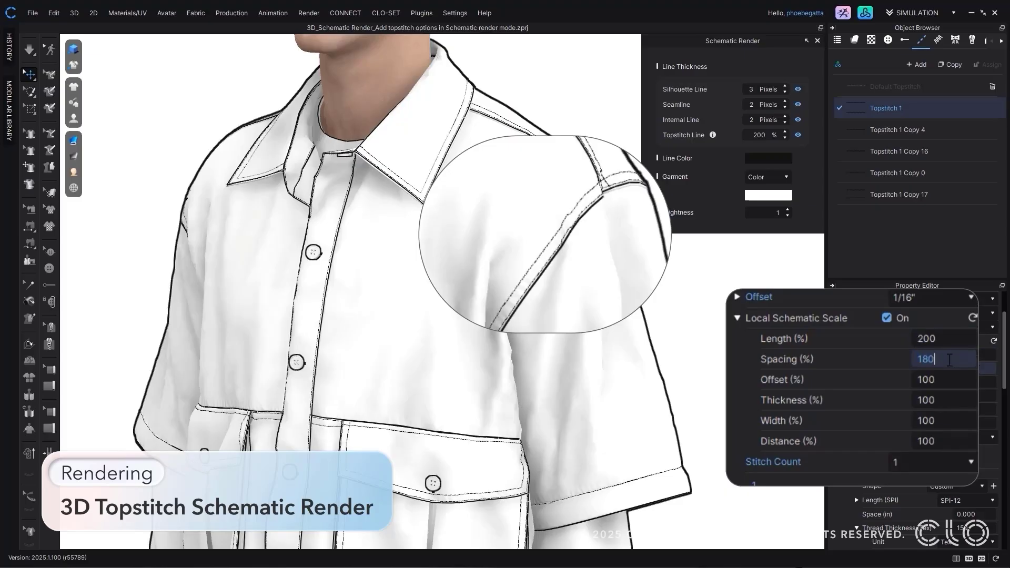
key(Return)
Set Topstitch 1's local schematic thickness to 200% and its width to 120%
double_click(954, 400)
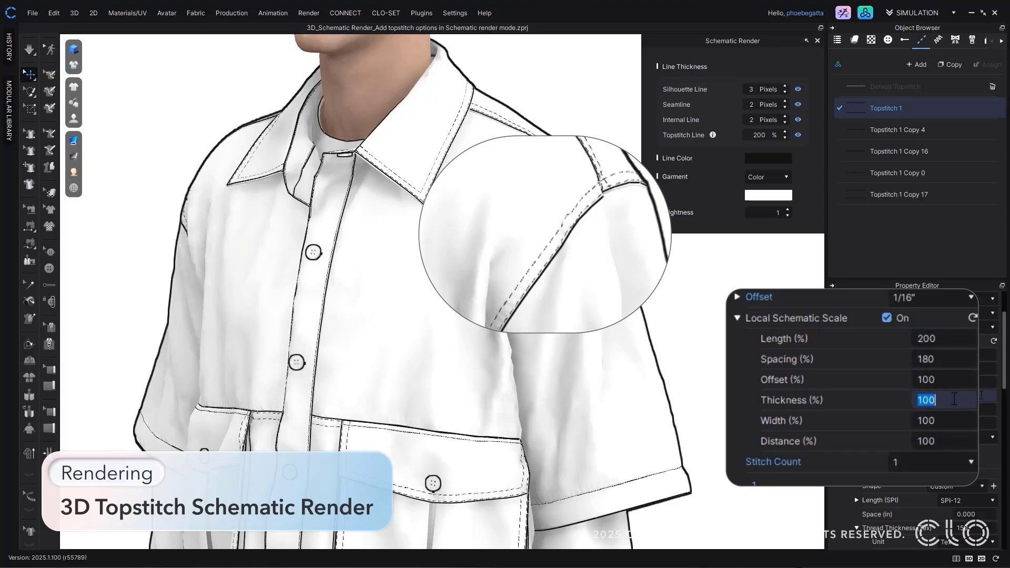
text(200)
key(Return)
double_click(948, 421)
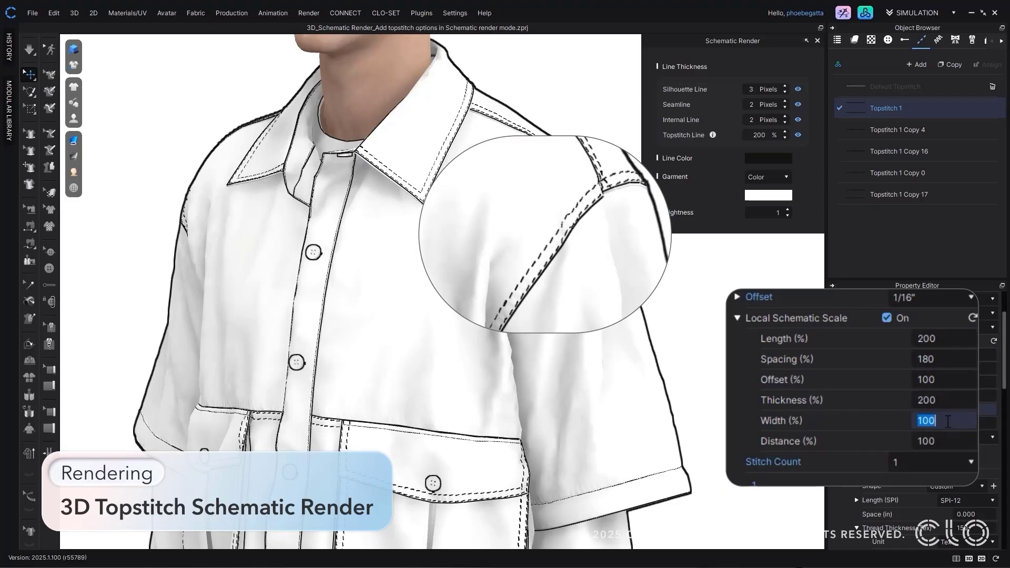
text(120)
double_click(937, 445)
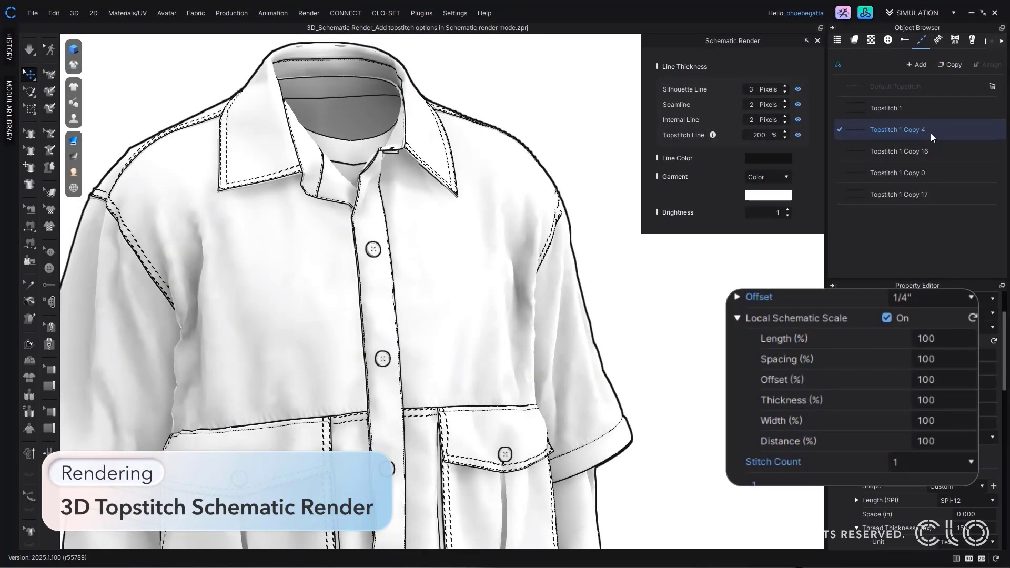
Select Topstitch 1 Copy 4, Copy 16 and Copy 0 together and set their local schematic length to 200% and spacing to 180%
shift+click(940, 170)
double_click(936, 337)
text(2)
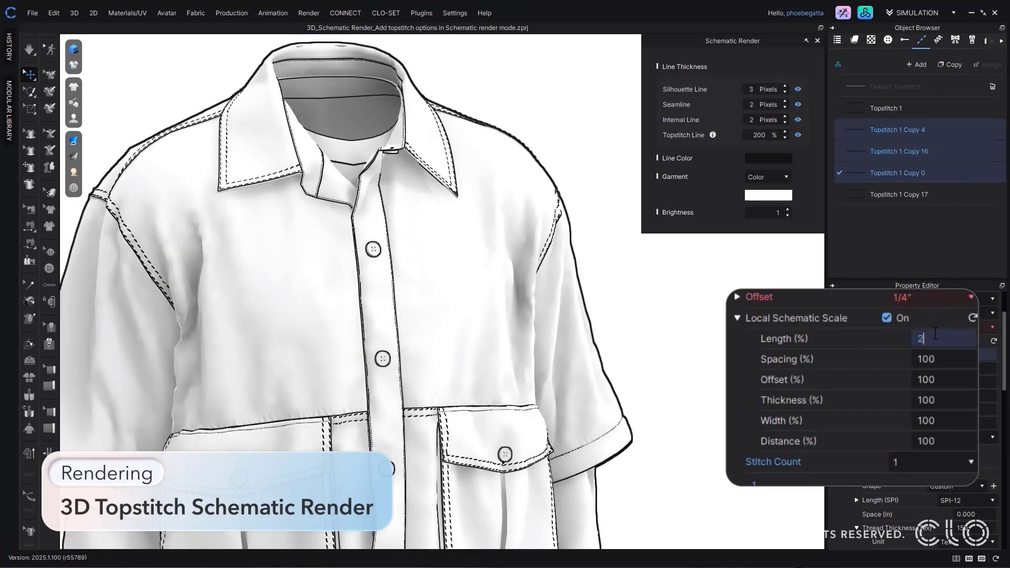
text(00)
double_click(934, 359)
text(180)
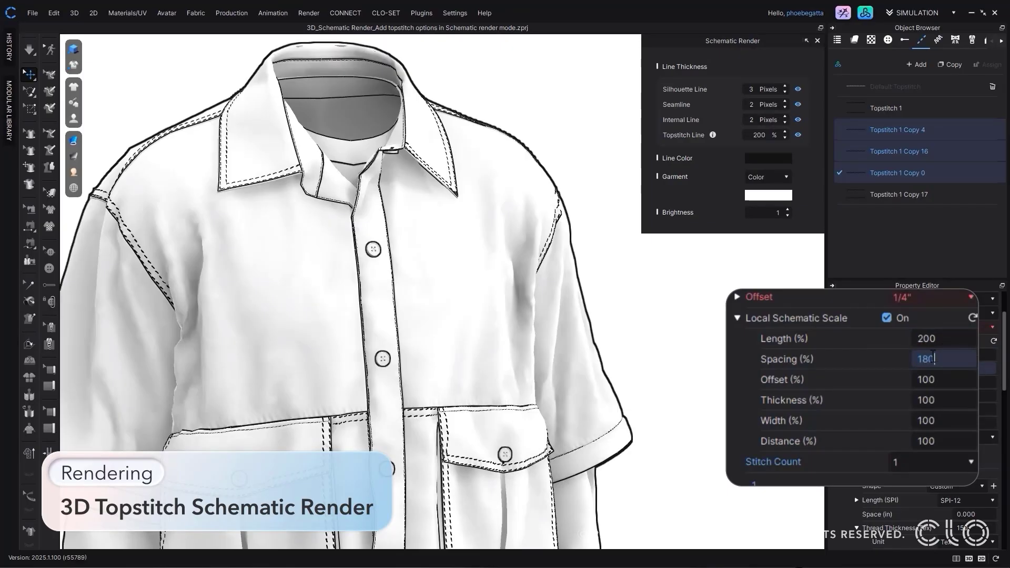
Set the three selected topstitch copies' local schematic thickness to 150% and width to 120%, and deselect them
double_click(931, 401)
text(15)
double_click(934, 420)
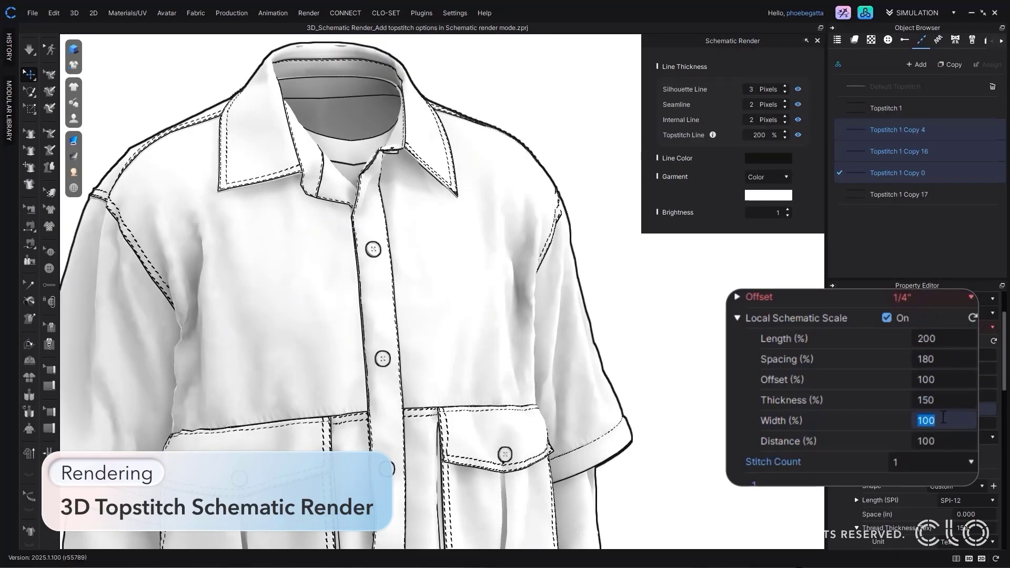
text(120)
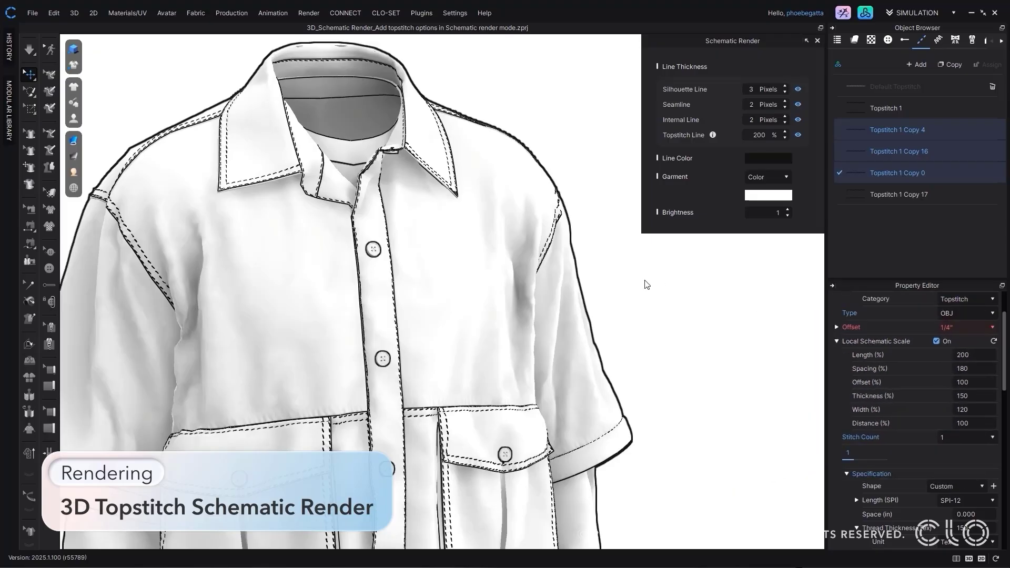
click(647, 284)
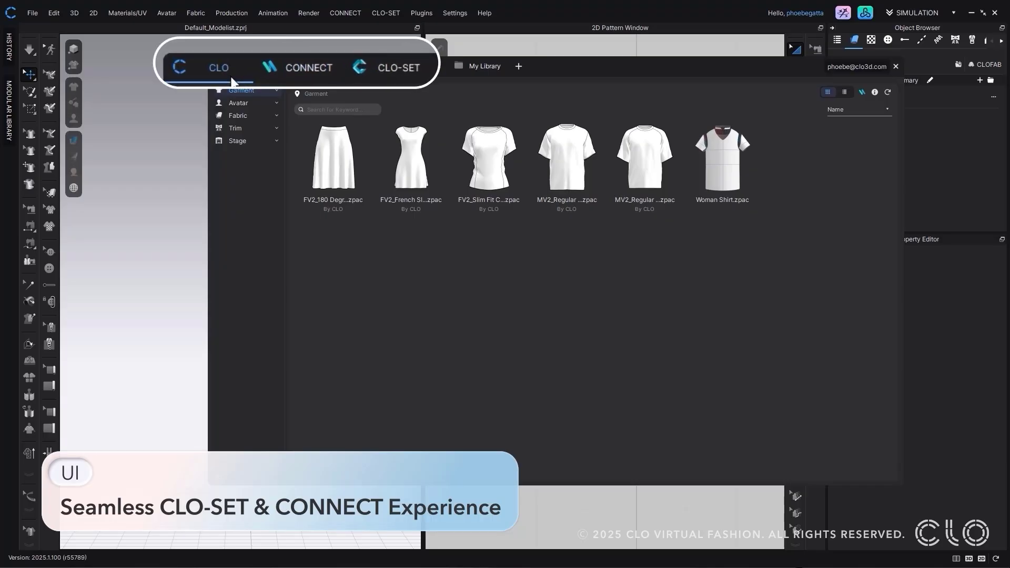
Browse all purchased items, the liked items and the fabric listings in the CONNECT library
click(300, 67)
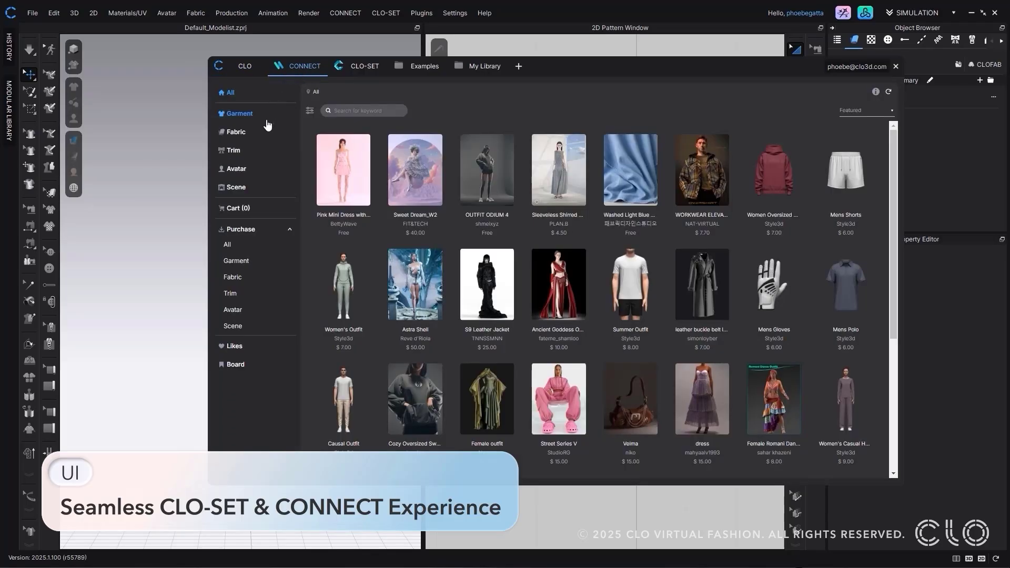
click(252, 246)
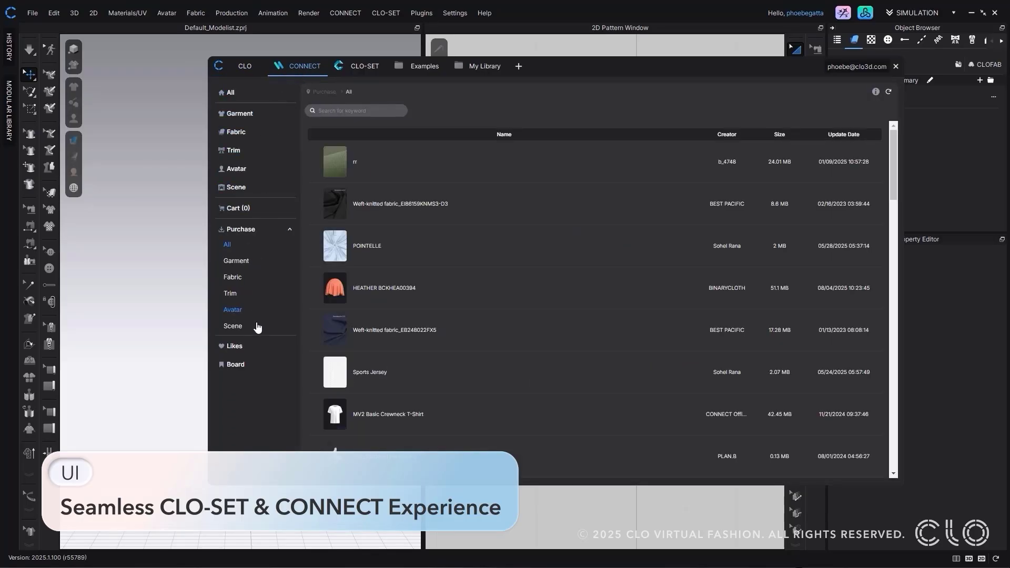
click(257, 354)
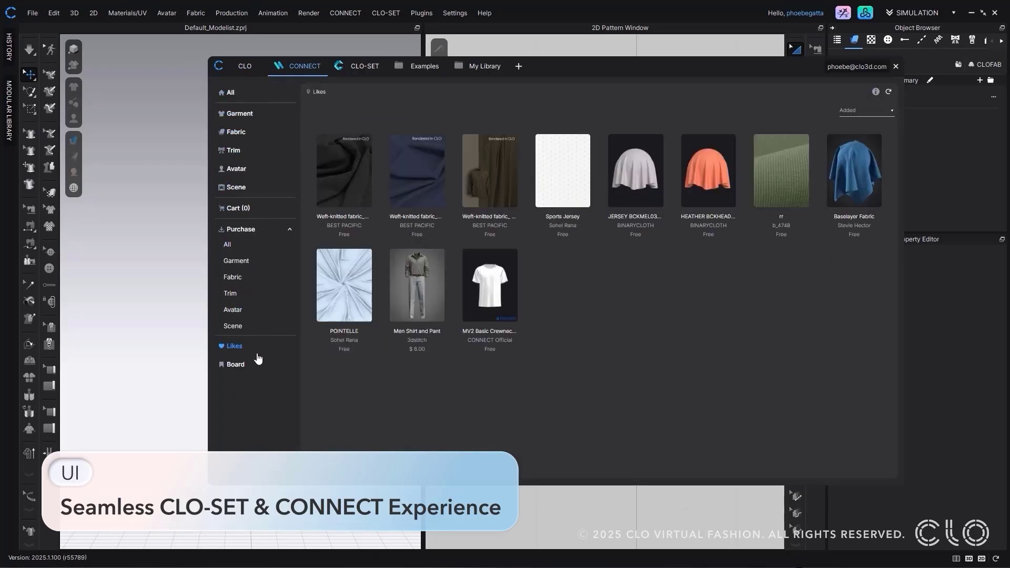
click(258, 132)
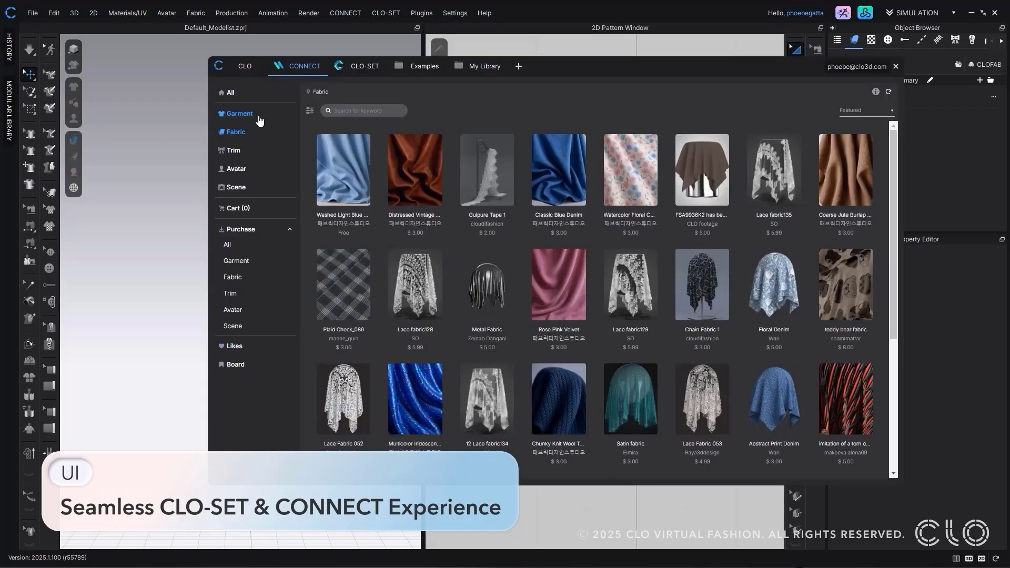
Filter the CONNECT garments by the Kids age group and the Sports genre, and open the price filter
click(260, 120)
click(310, 111)
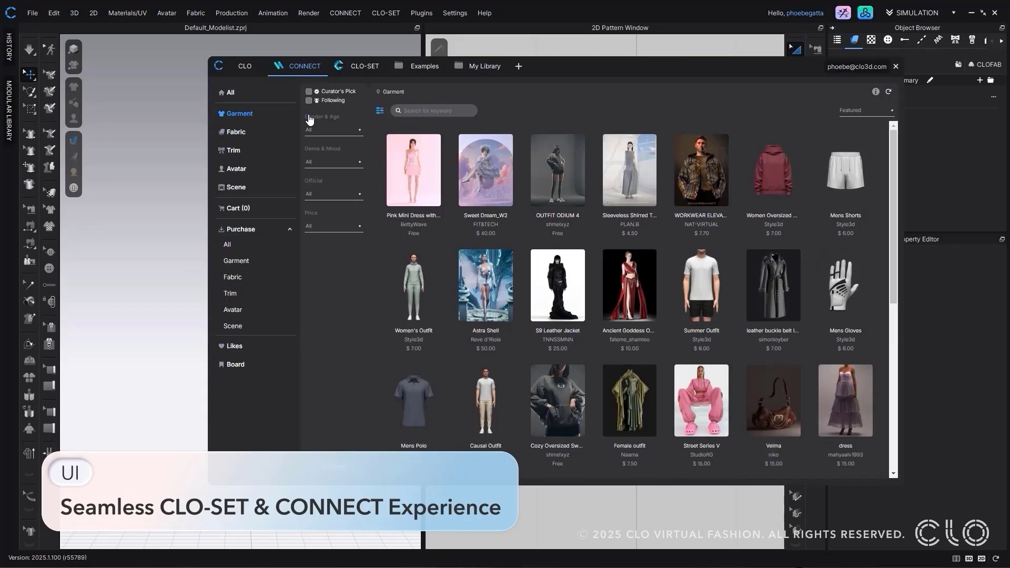
click(356, 135)
click(342, 180)
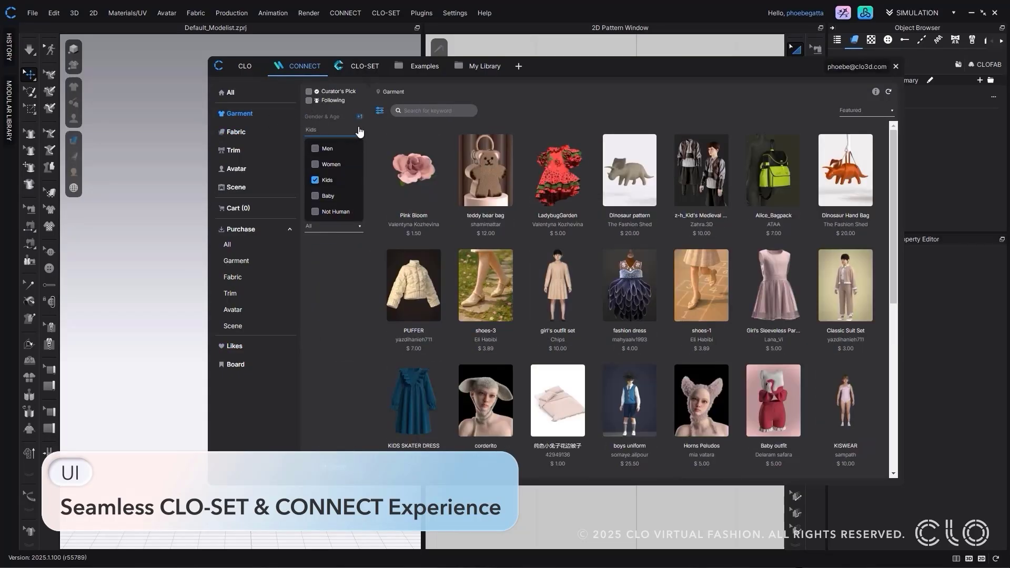
click(360, 130)
click(360, 163)
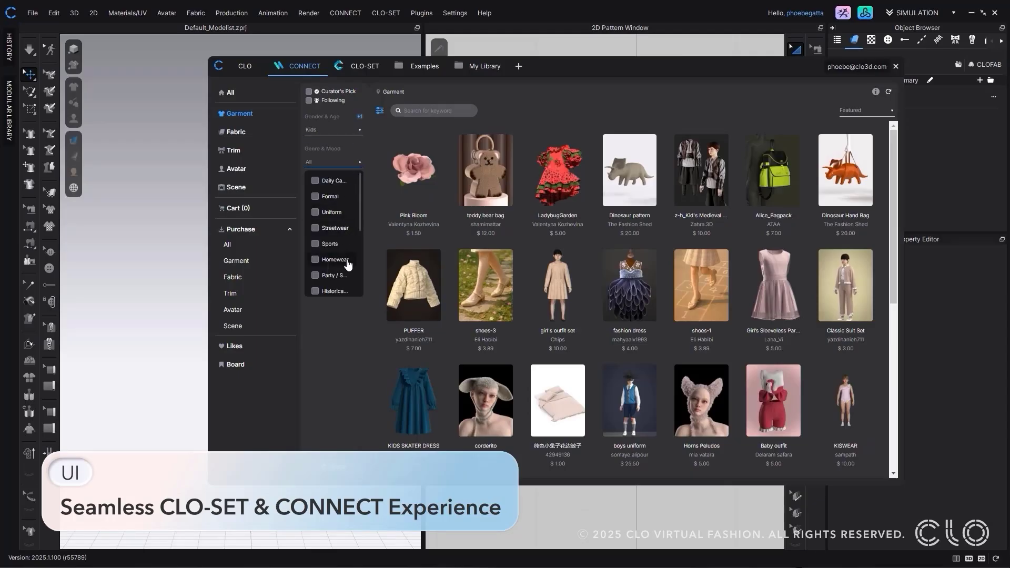
click(345, 244)
click(352, 163)
click(354, 227)
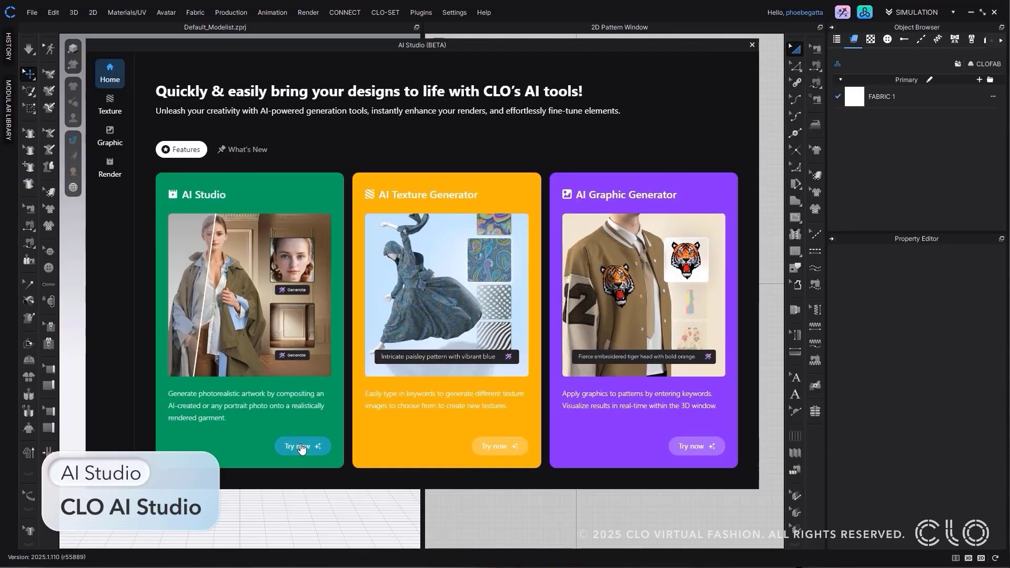
Open the AI Render Enhancer and describe a 30-year-old female face with "rounded face with round eyes large lips and long nose"
click(302, 447)
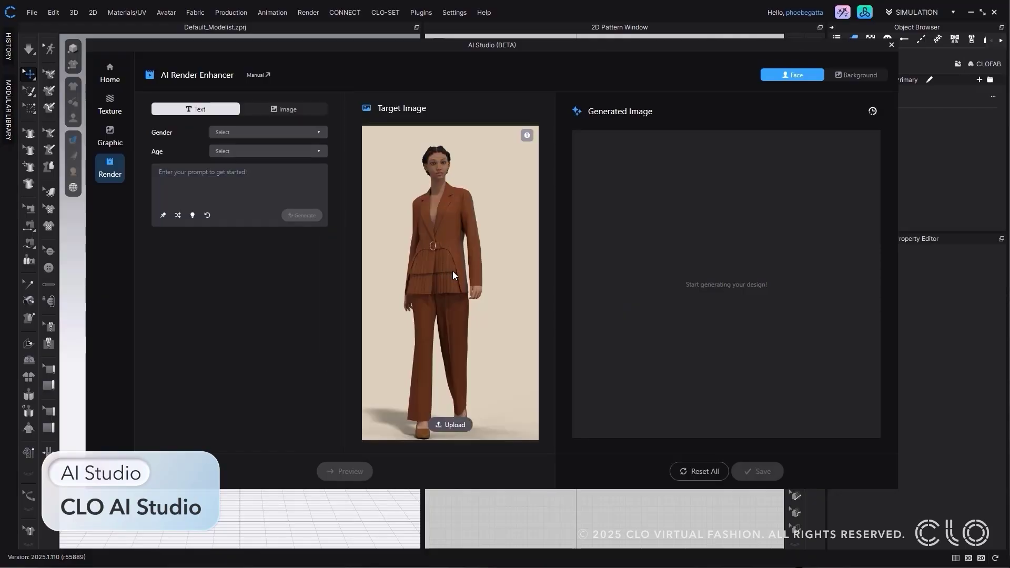
click(287, 133)
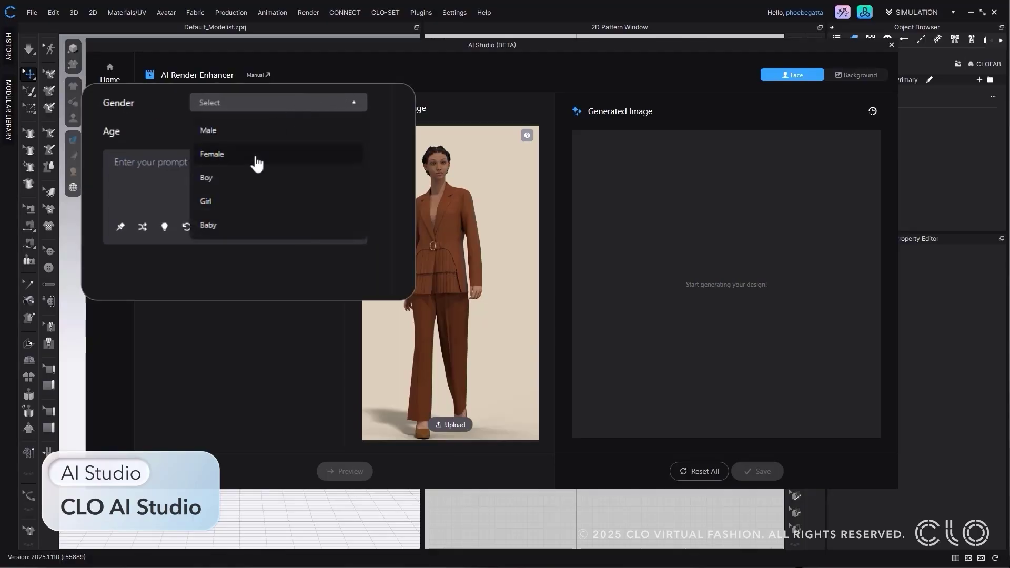
click(256, 164)
click(268, 133)
click(255, 203)
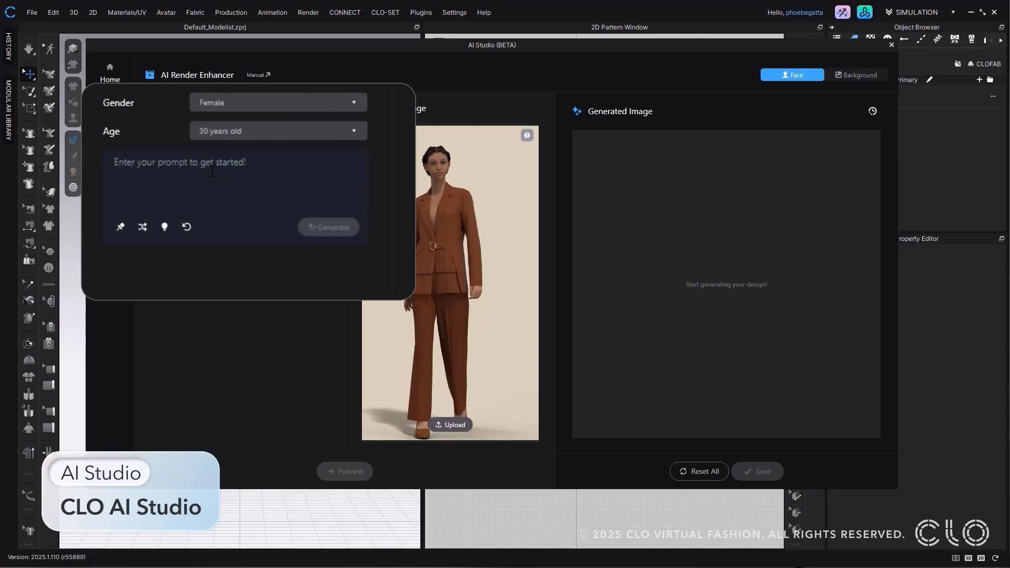
click(212, 171)
text(rounded face with round eyes large lips and long nose)
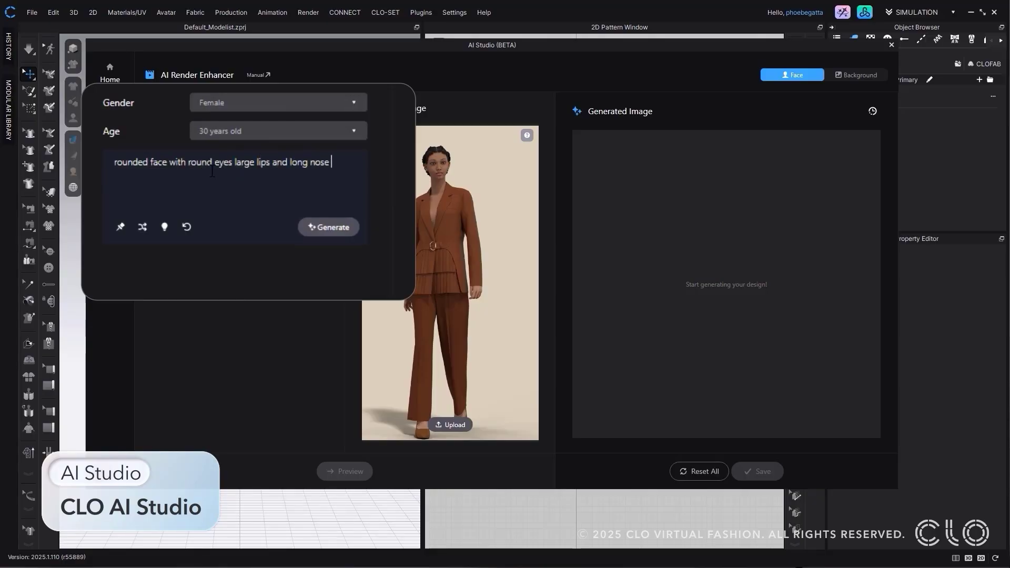
Randomize the face prompt, replace its Latino ethnicity keyword with African and generate the portrait
click(143, 228)
click(164, 246)
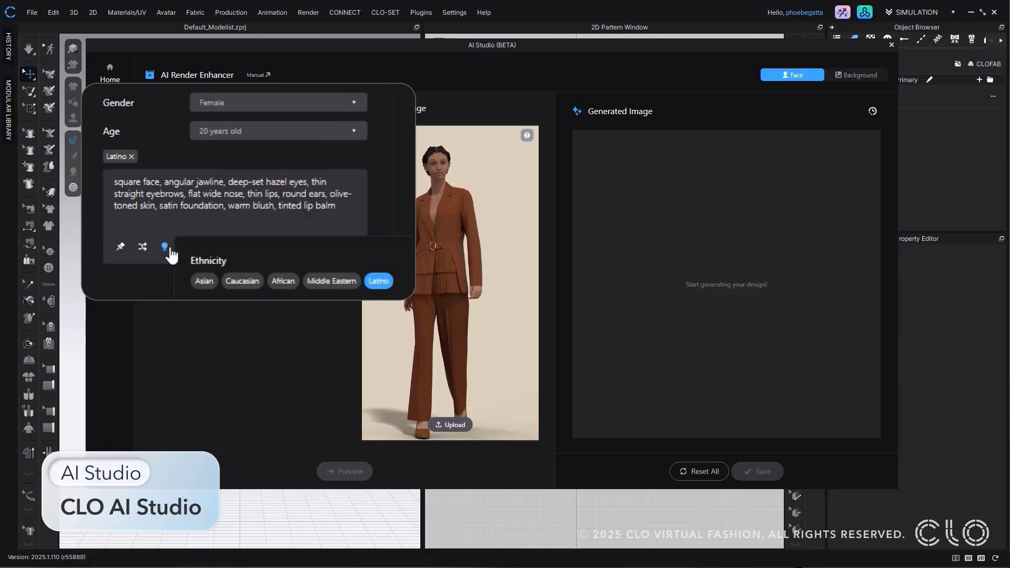
click(283, 281)
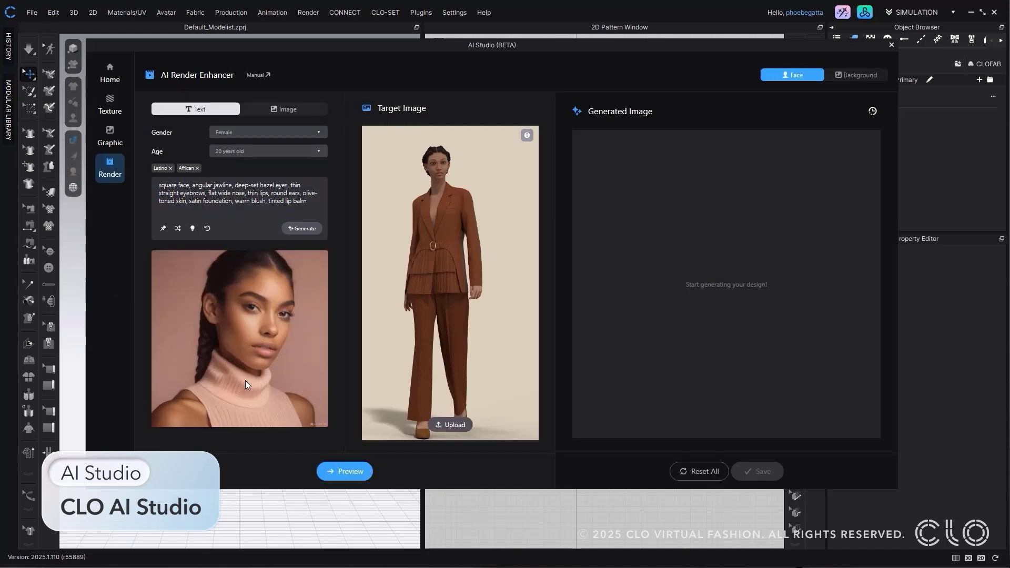
click(170, 167)
click(304, 229)
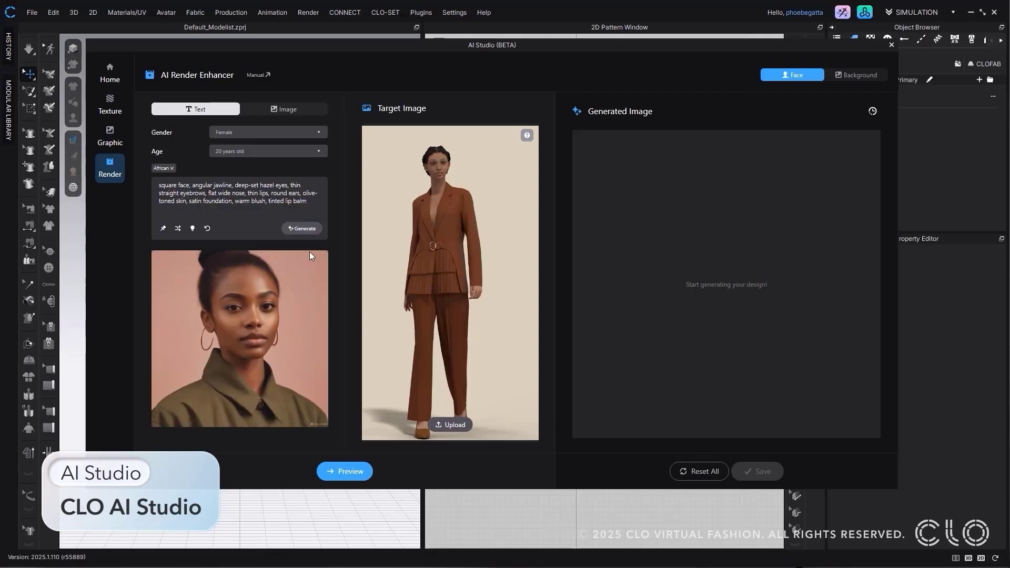
Composite the generated face onto the target image and refine the garment at level 1
click(345, 471)
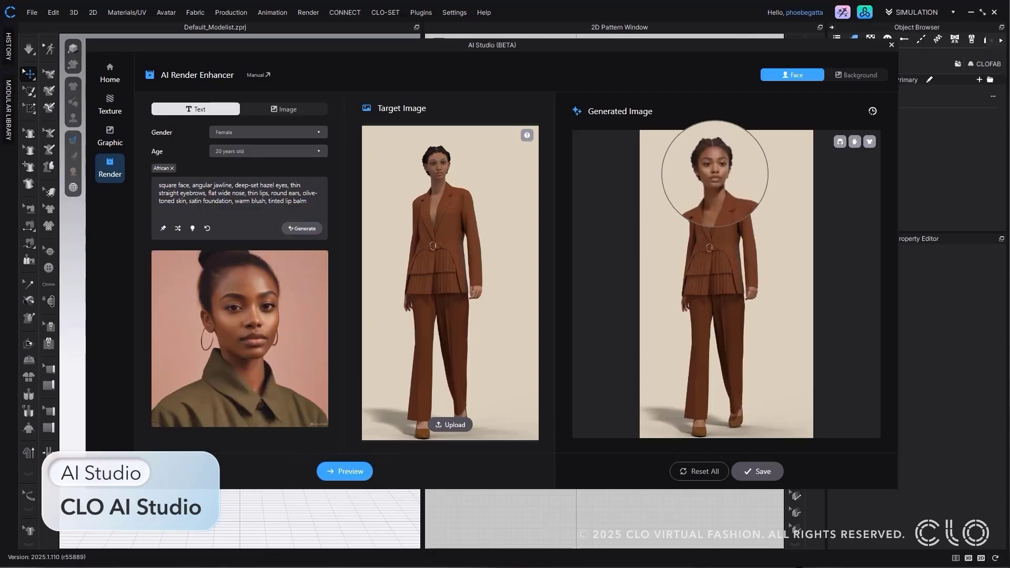
click(867, 138)
click(889, 138)
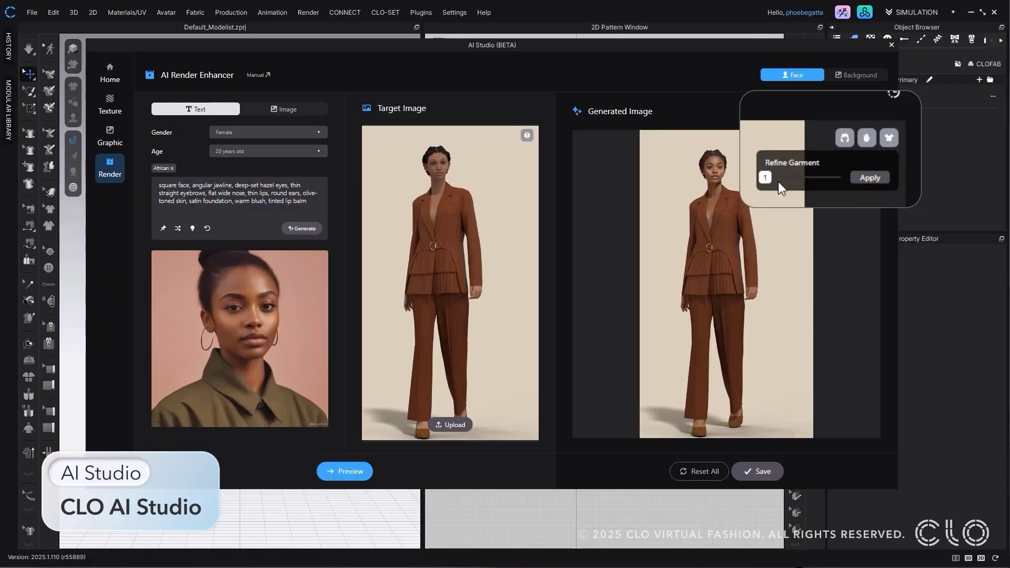
click(873, 179)
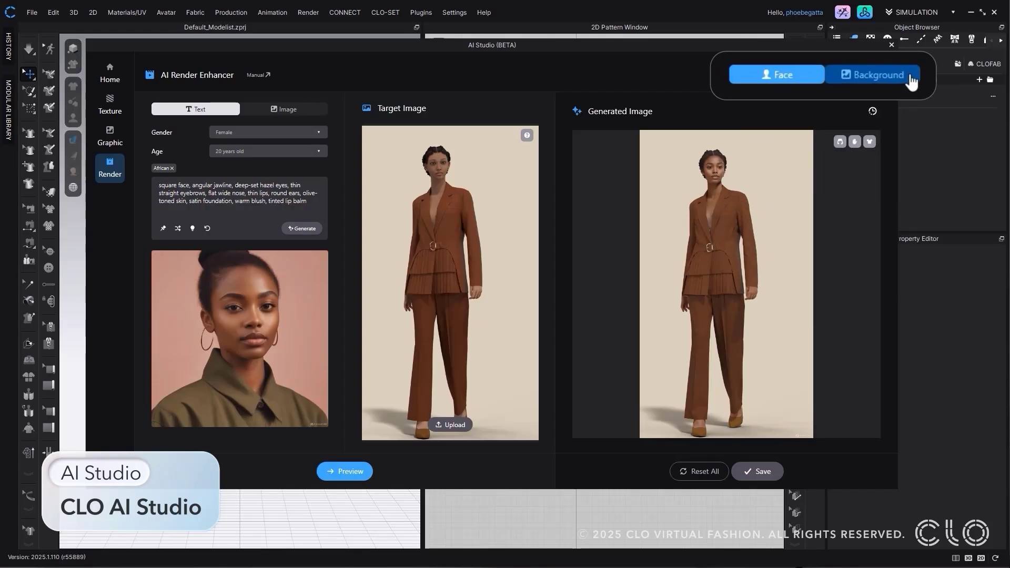
Upload the sunset boardwalk photo as the background image and generate the render with it
click(883, 78)
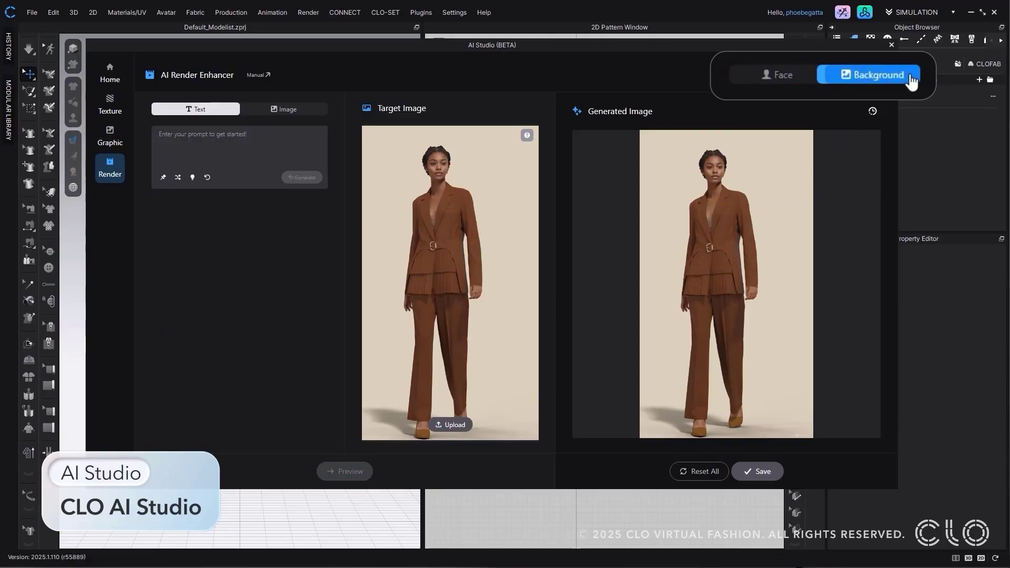
click(286, 108)
mouse_move(316, 138)
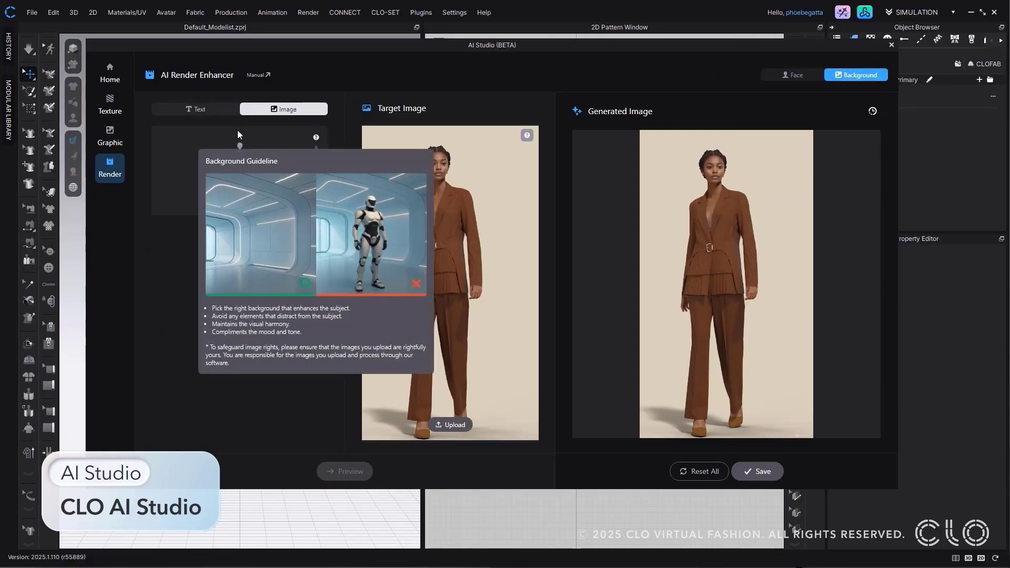
click(240, 192)
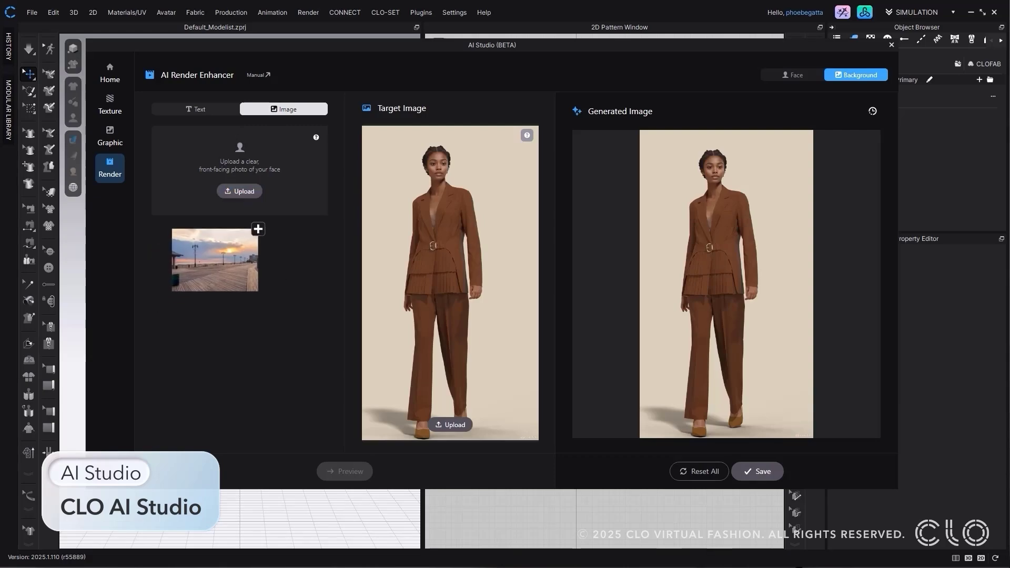
click(258, 229)
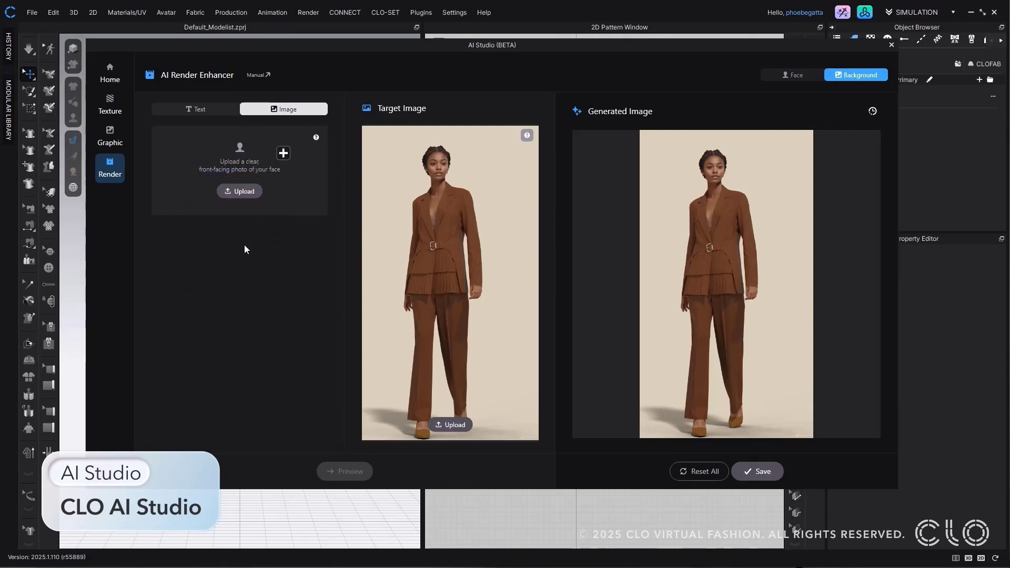
click(363, 472)
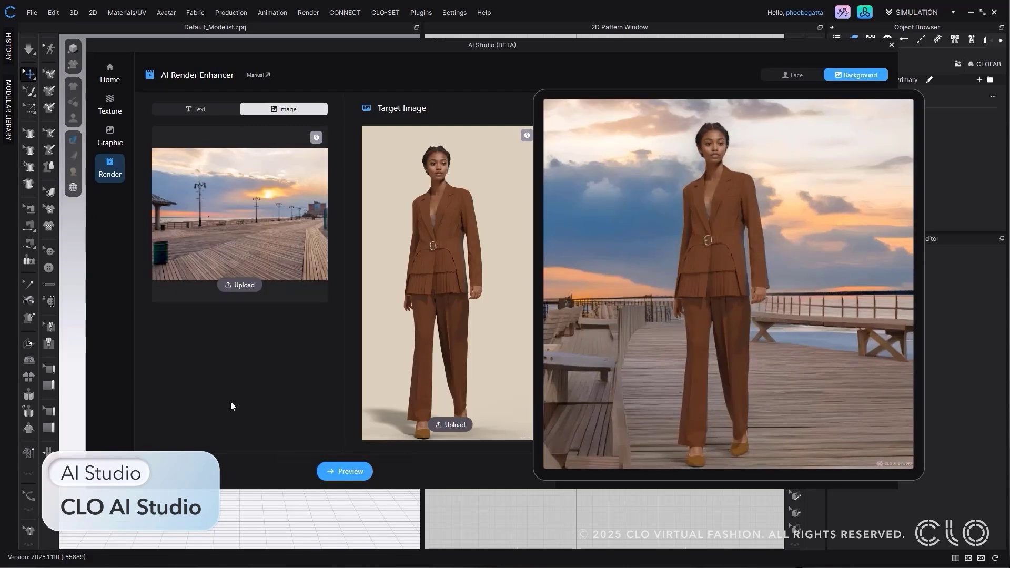
Generate a background from the text keywords Beach and Minimal, and render the target image with it
click(195, 108)
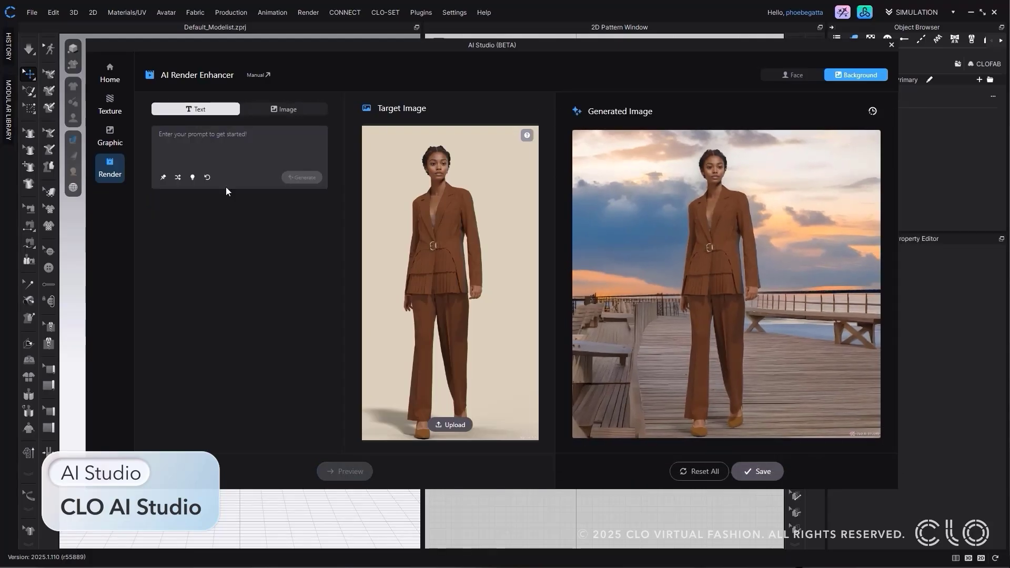
click(191, 178)
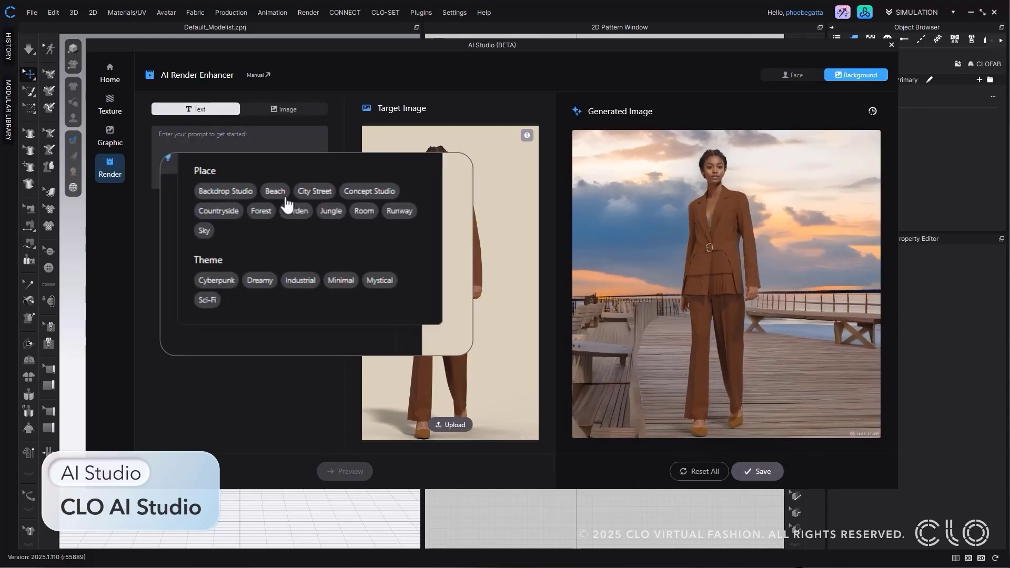
click(279, 193)
click(341, 300)
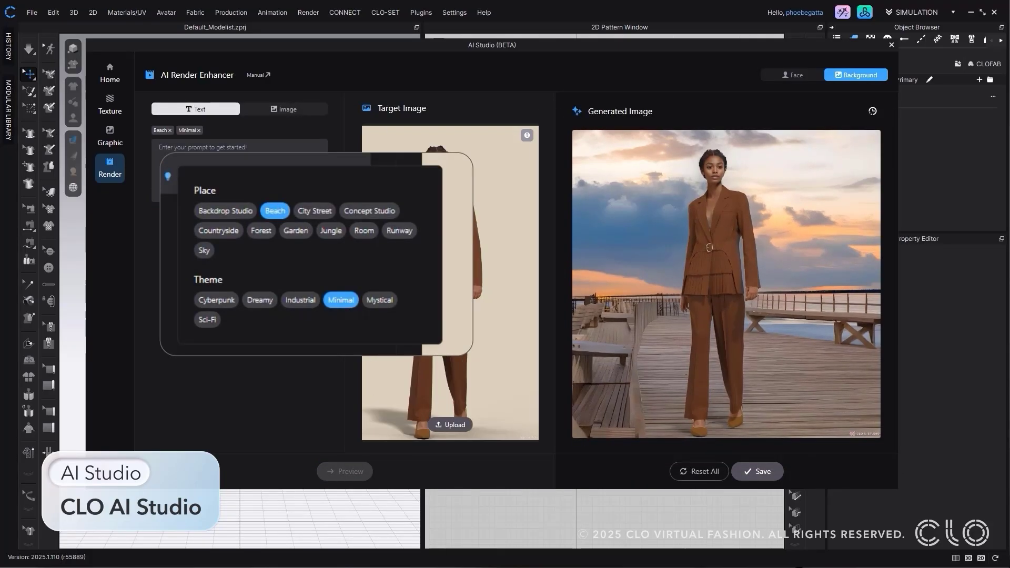
click(245, 161)
click(307, 193)
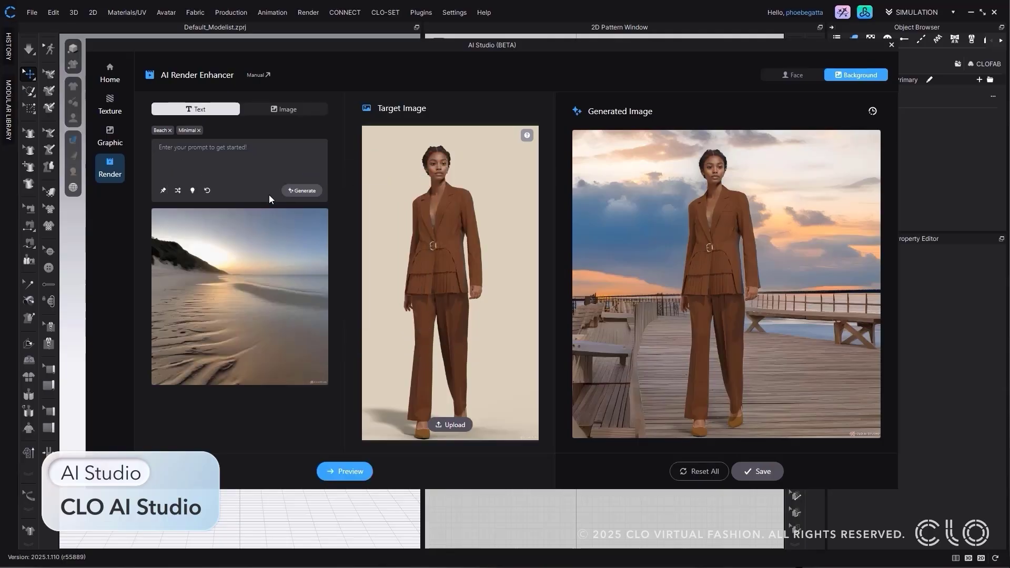
click(343, 471)
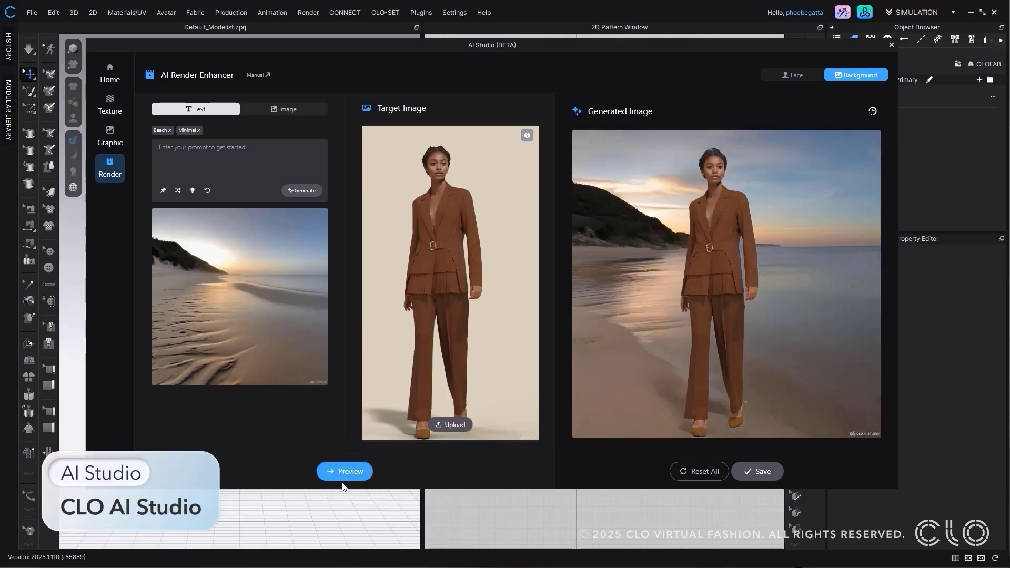
Regenerate the minimal beach background, render the target image with it and return to the AI Studio home page
click(302, 191)
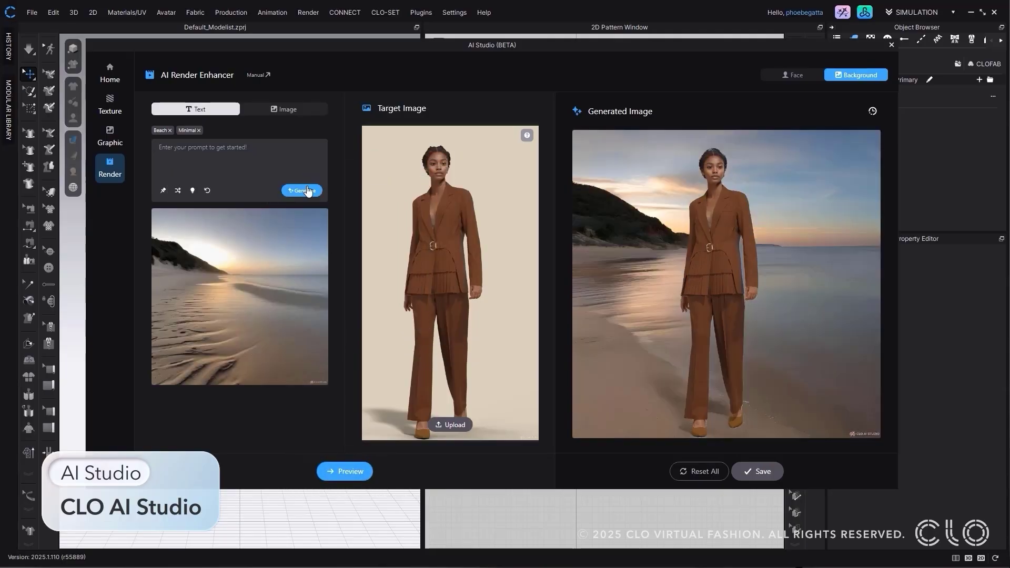
click(343, 471)
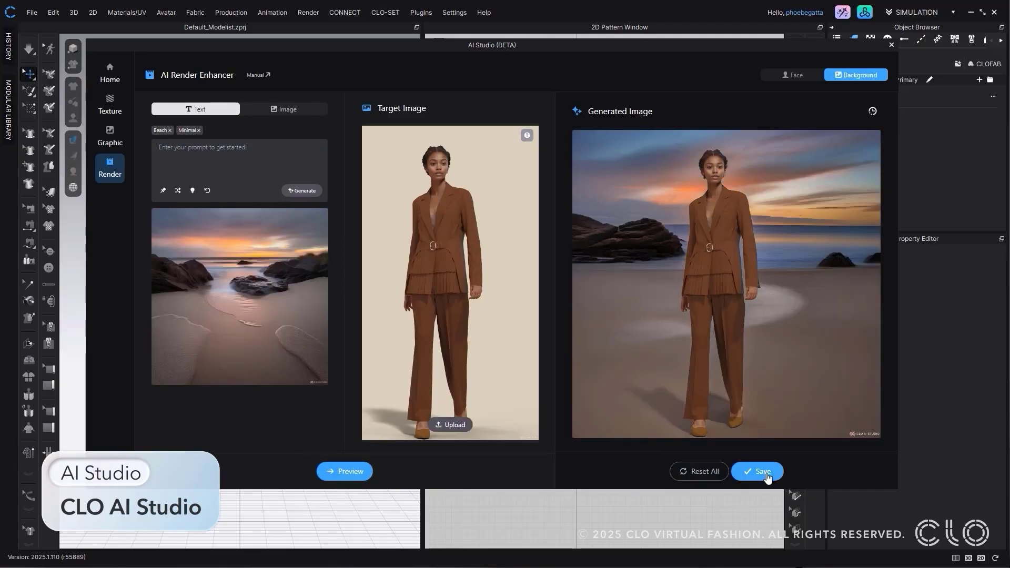
click(108, 74)
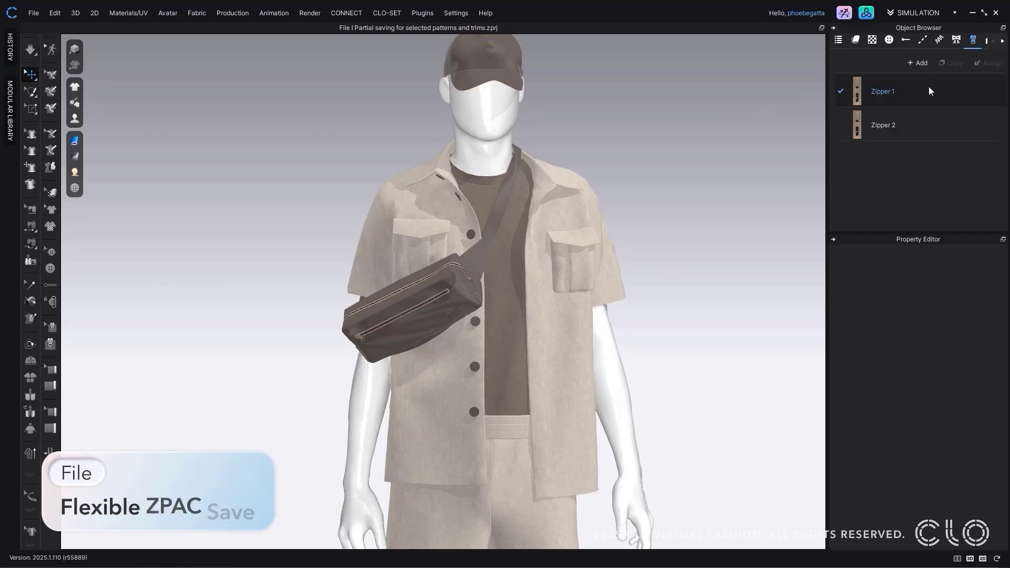
Select Zipper 1 and Zipper 2 together with the pattern pieces and strap of the crossbody bag
click(929, 91)
shift+click(905, 126)
shift+click(477, 259)
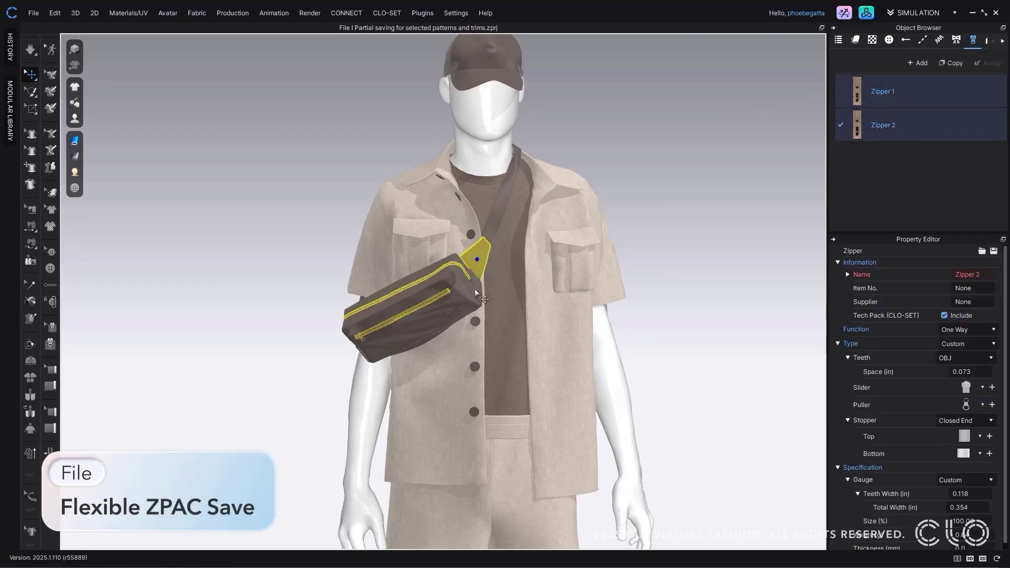
shift+click(474, 289)
shift+click(466, 299)
shift+click(457, 283)
shift+click(444, 285)
shift+click(455, 272)
shift+click(451, 258)
shift+click(489, 231)
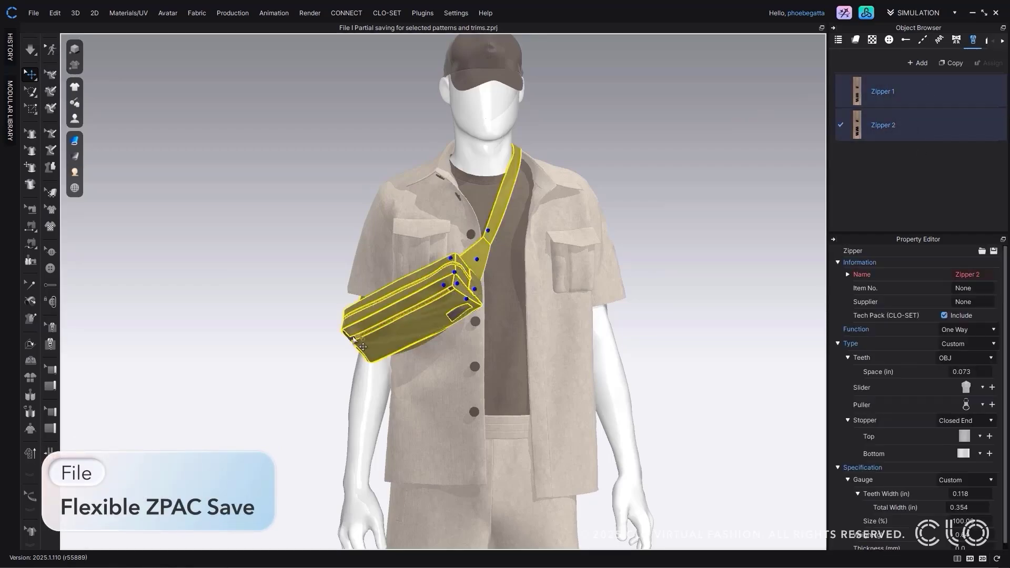
Save only the selected bag patterns and zippers as a garment file with Garment (Selected)
click(33, 13)
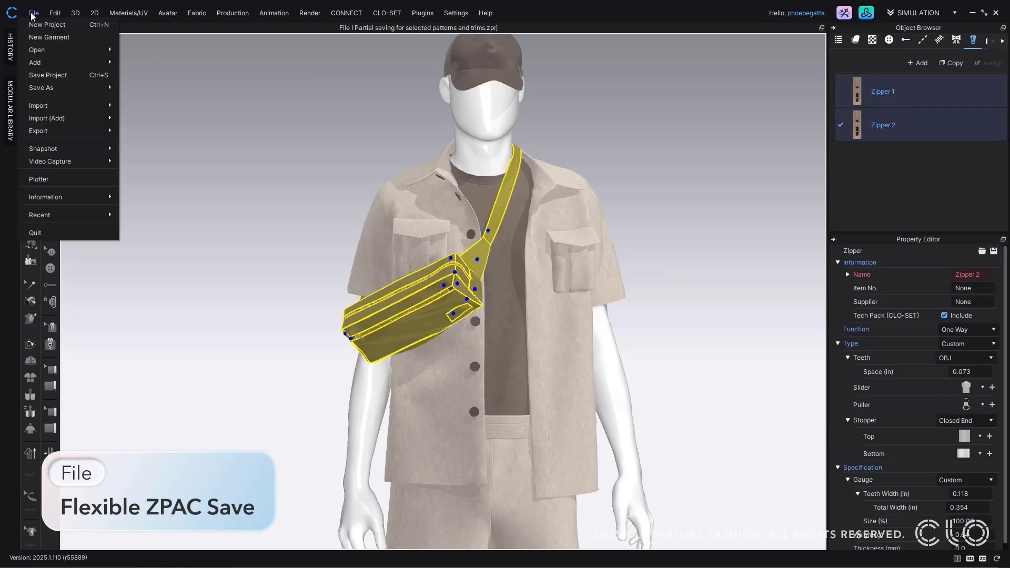
mouse_move(80, 87)
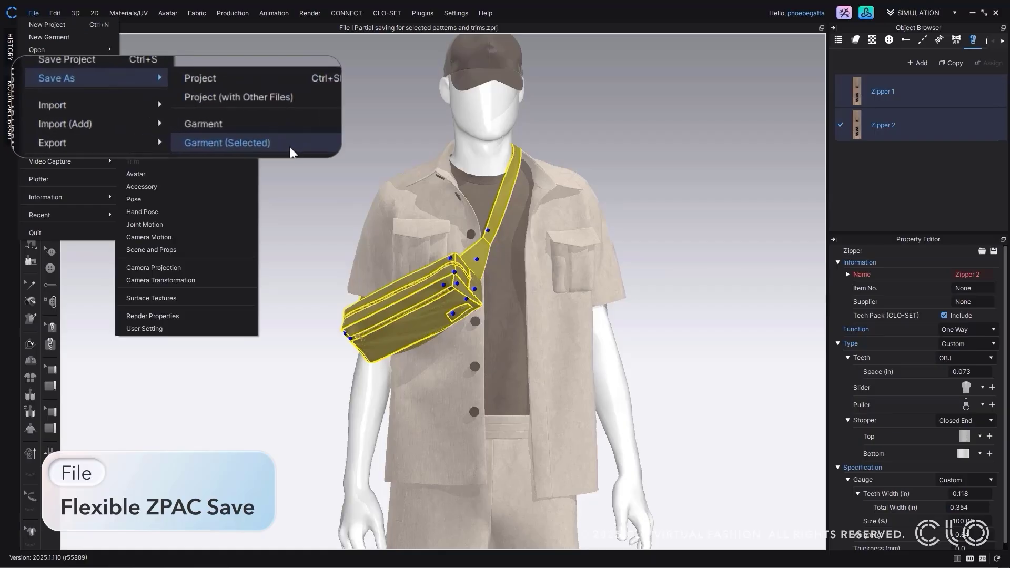
click(247, 135)
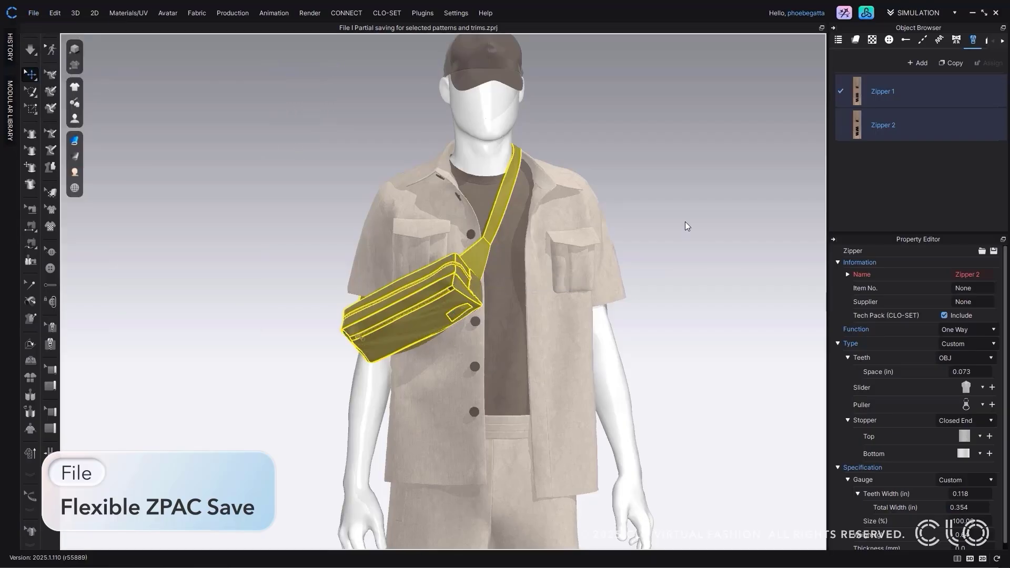
click(686, 224)
Add the saved bag garment file to the project with the green T-shirt and jeans
click(28, 15)
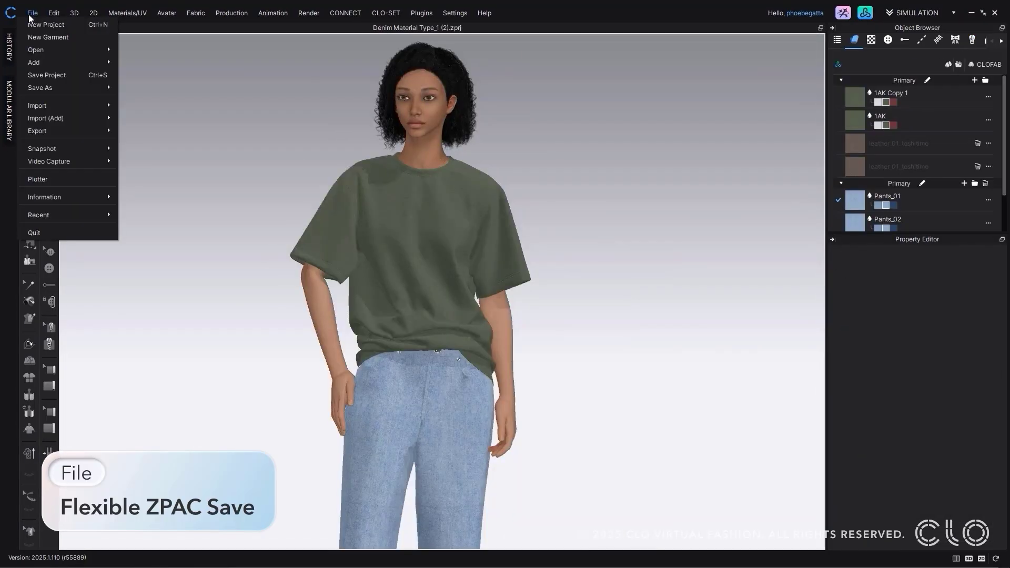
mouse_move(31, 61)
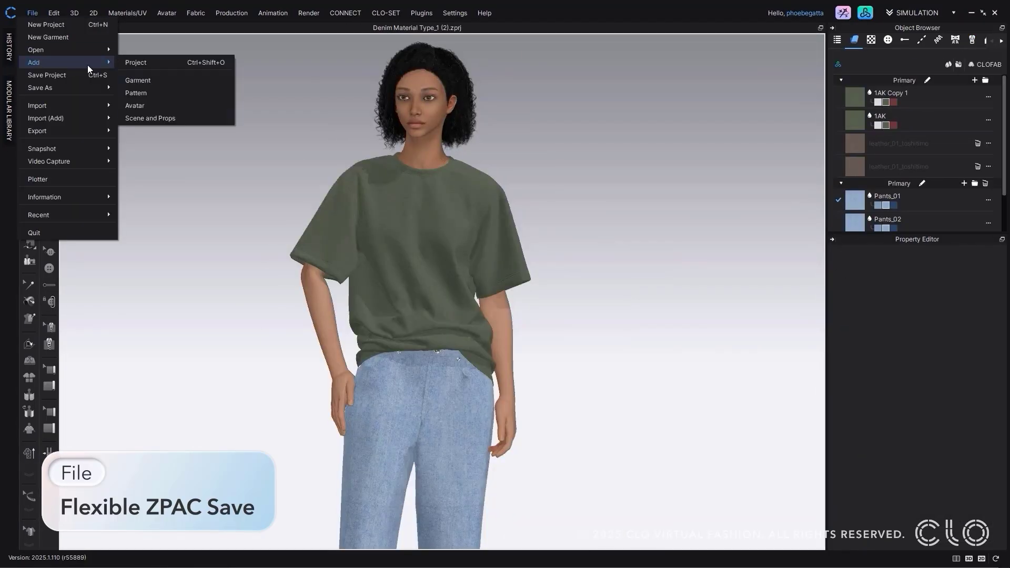
click(181, 84)
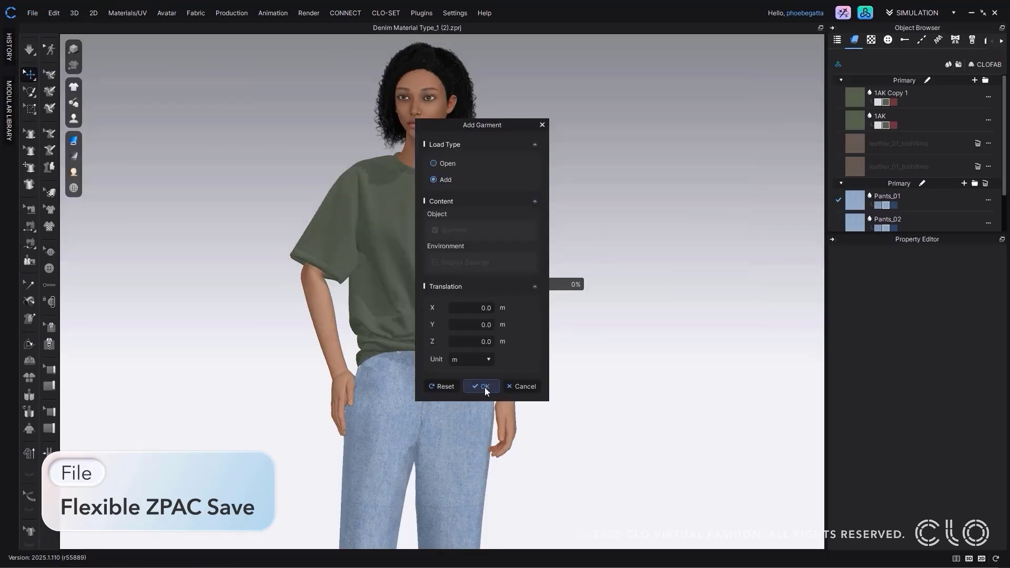
click(483, 387)
click(479, 305)
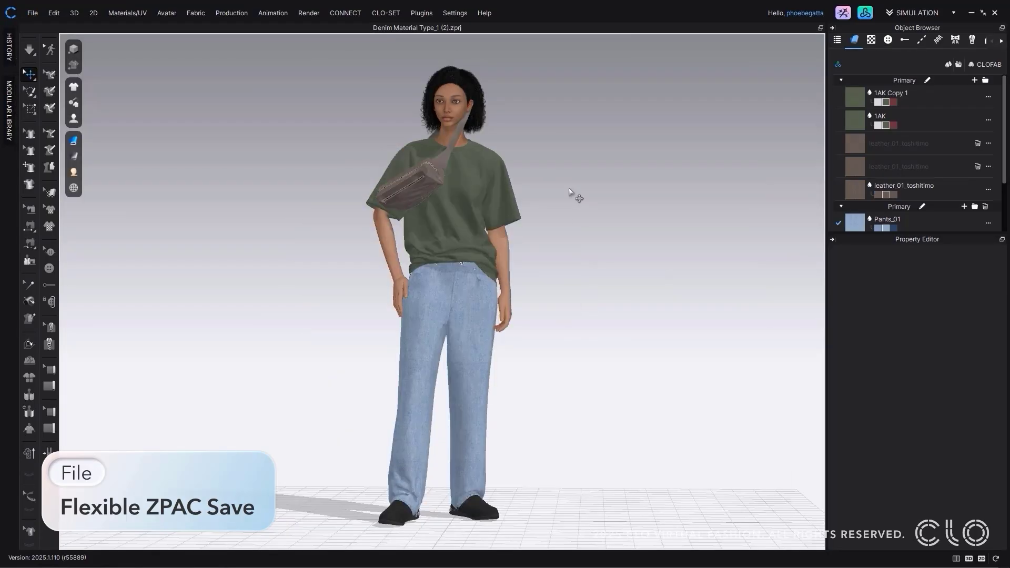
Move the whole bag down and across the avatar's torso, and simulate it so it drapes over the T-shirt
double_click(446, 161)
right_drag(476, 159, 477, 168)
drag(479, 160, 506, 161)
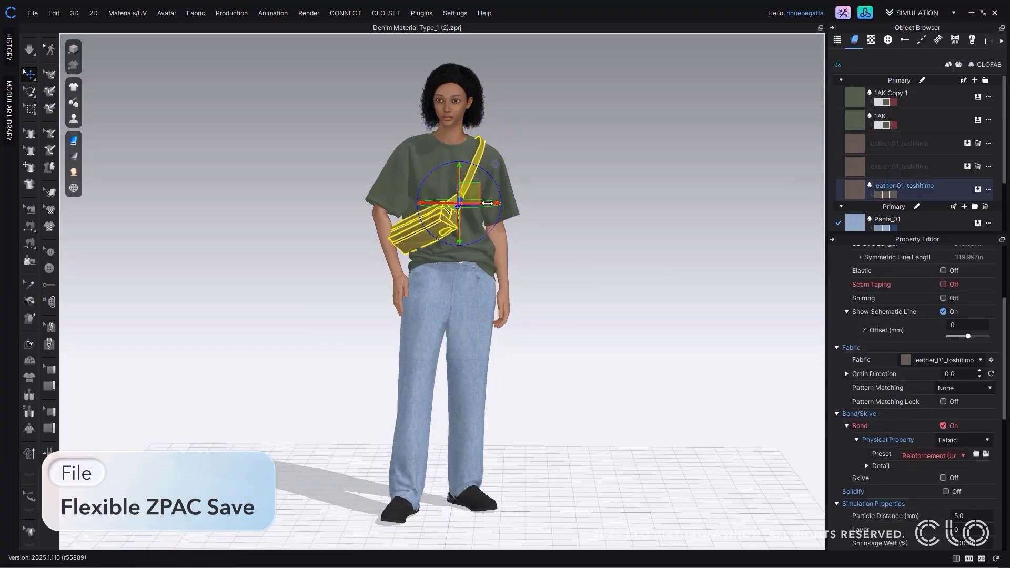
key(space)
scroll(625, 203, up, 4)
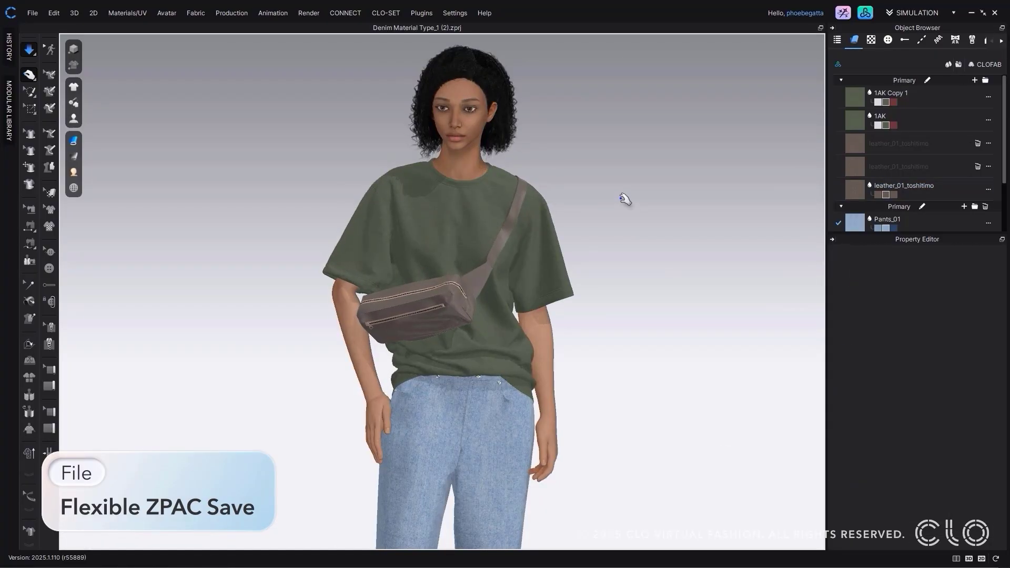
key(space)
right_drag(616, 223, 621, 214)
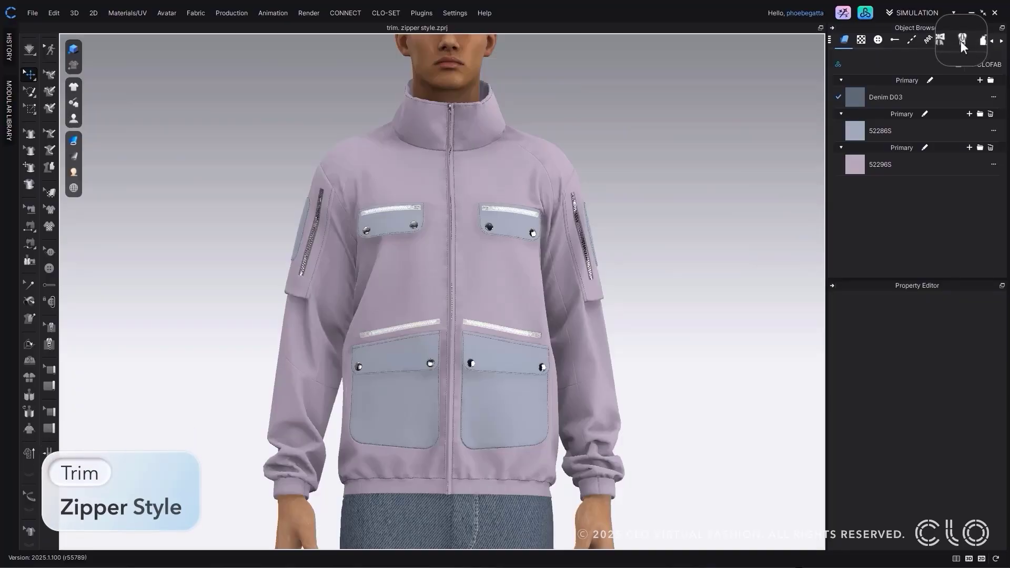
Import the customized Zipper 4 file into the Zipper 2 style used on the jacket's pocket zippers
click(962, 39)
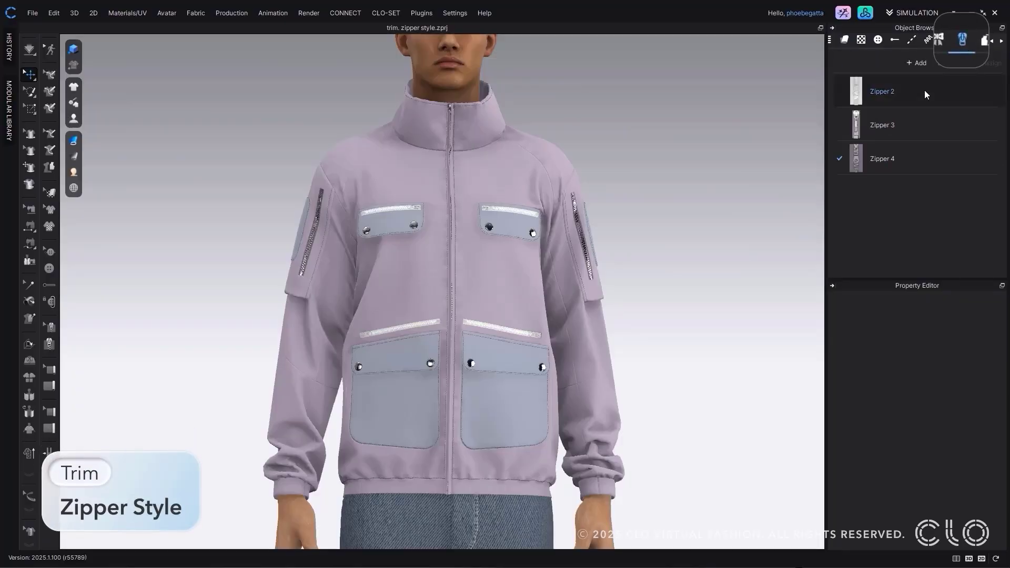
click(927, 163)
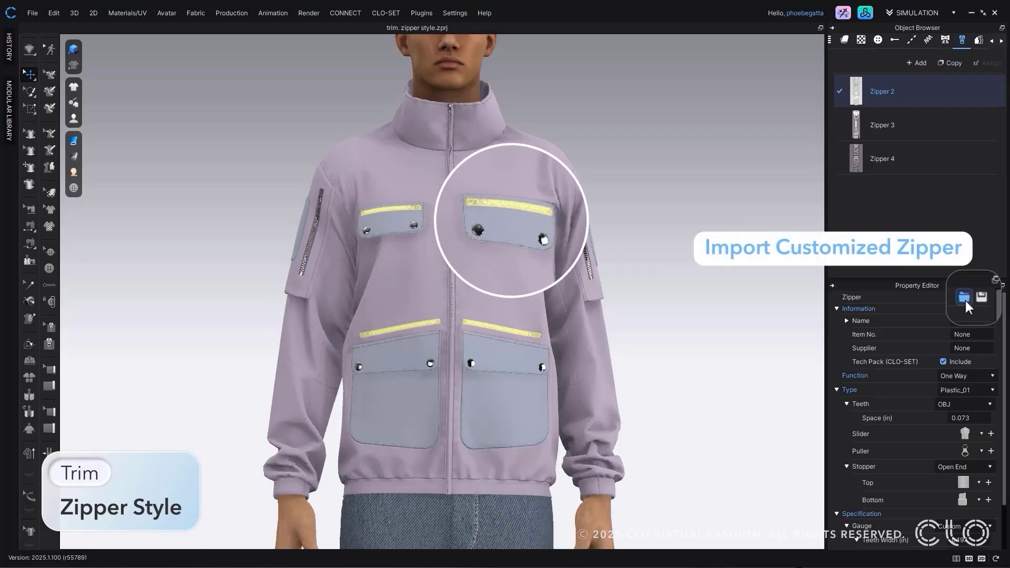
click(965, 298)
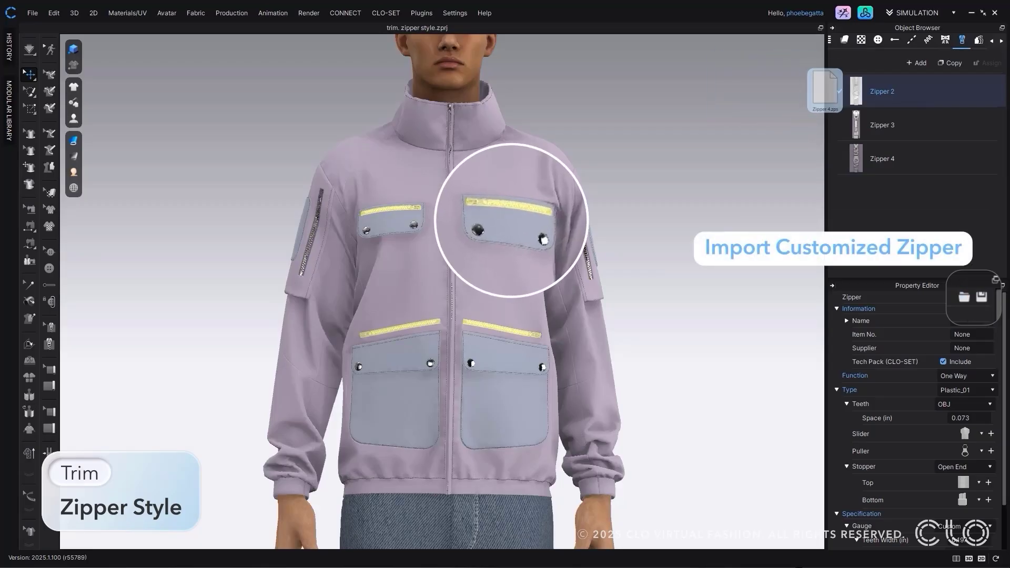
click(735, 271)
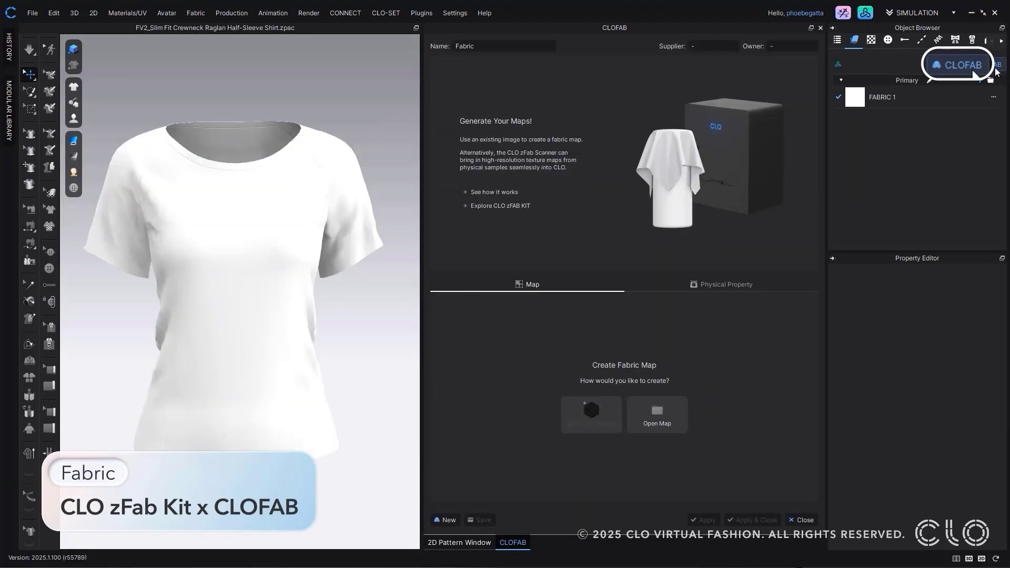
Open CLOFAB from FABRIC 1's Physical Property option and from the Fabric commands
click(993, 96)
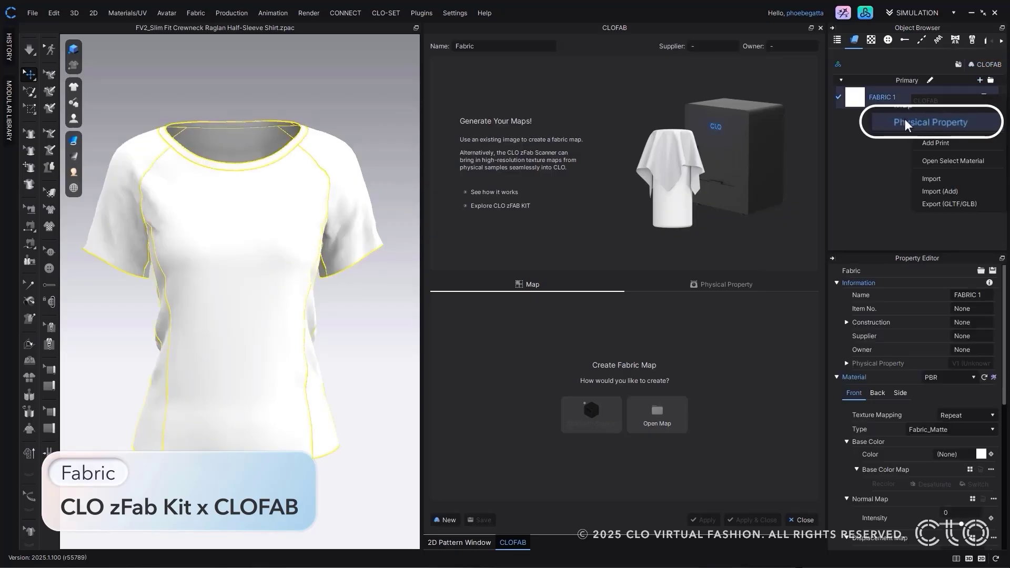
click(941, 121)
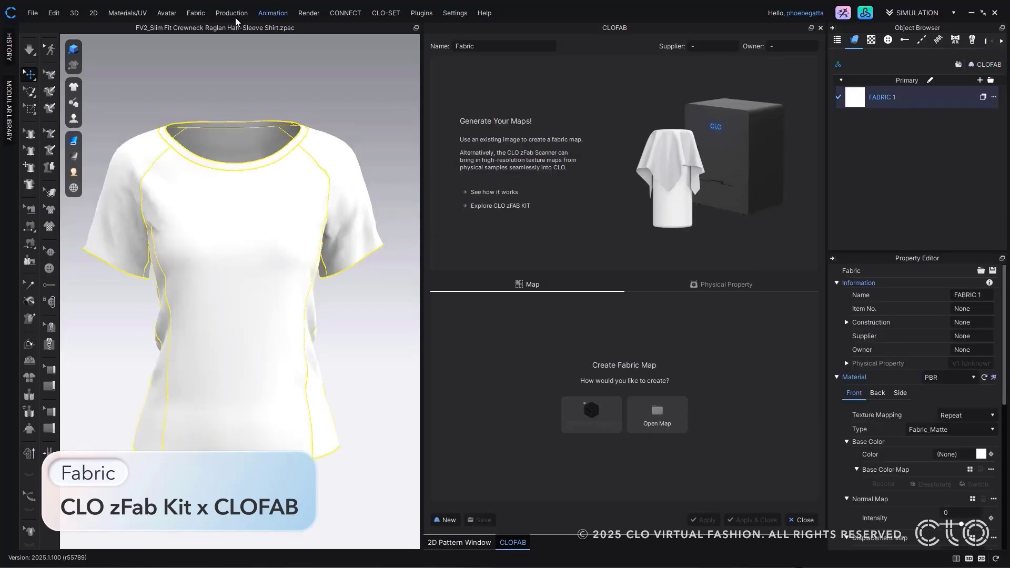
click(248, 55)
click(197, 15)
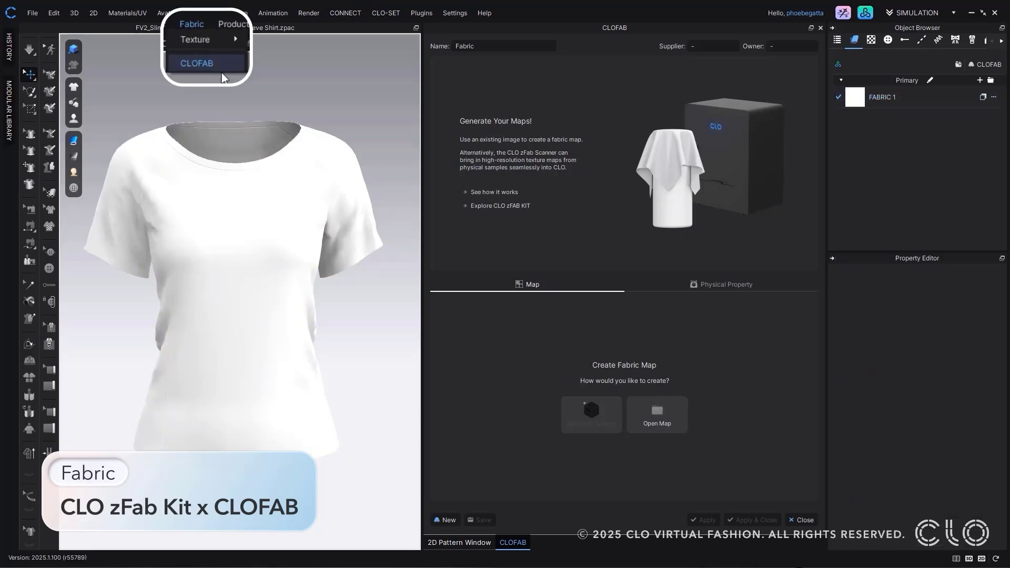
Name the CLOFAB fabric "Knitwear CLO" and set its supplier to CVF and its owner to CLO
click(473, 48)
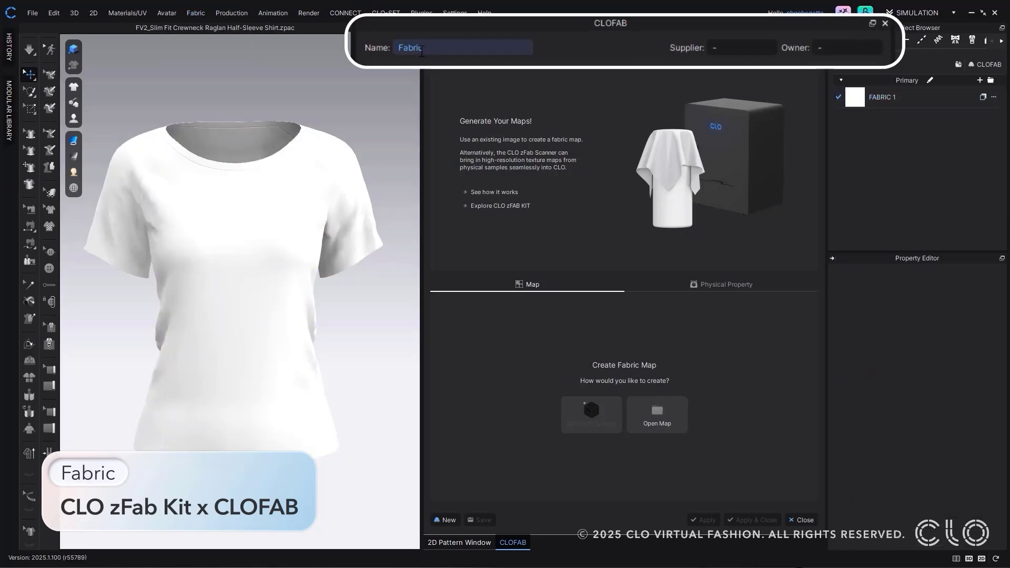
double_click(473, 48)
text(Knitwear CLO)
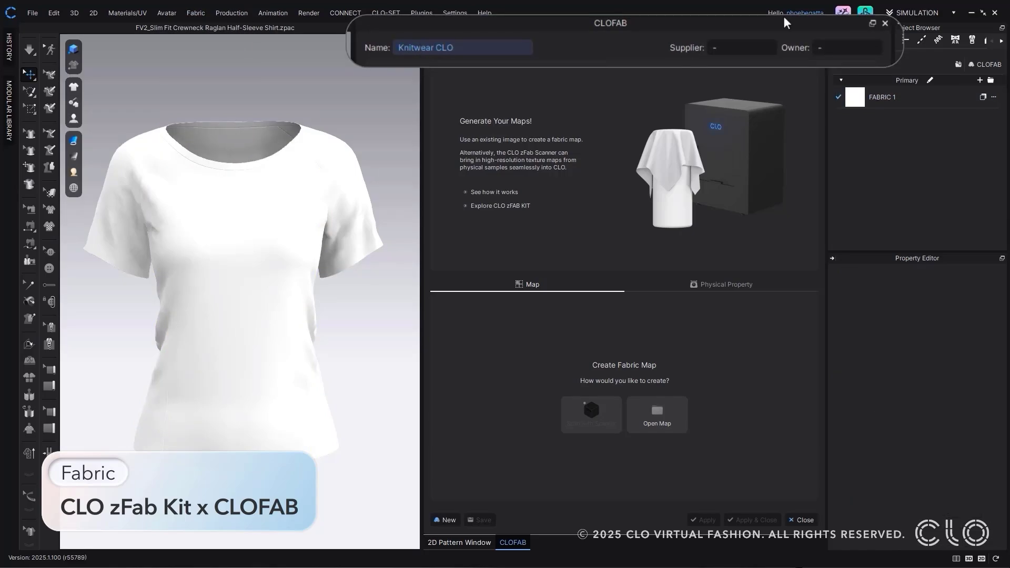
click(718, 47)
key(Tab)
text(CLO)
Load the pink knit fabric map and set its repeat section to the full 1850 x 1850 area
click(679, 434)
click(802, 70)
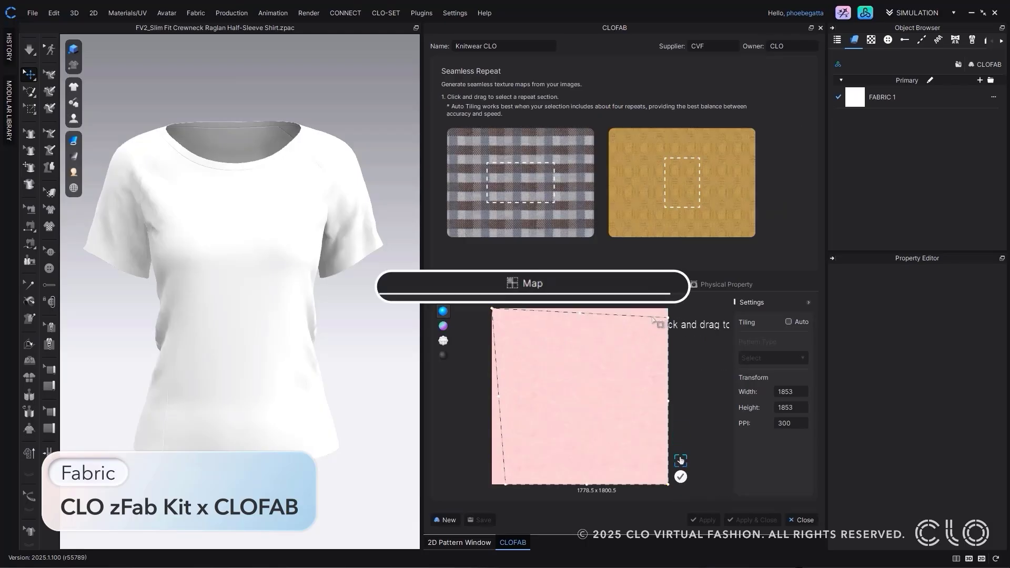
click(680, 460)
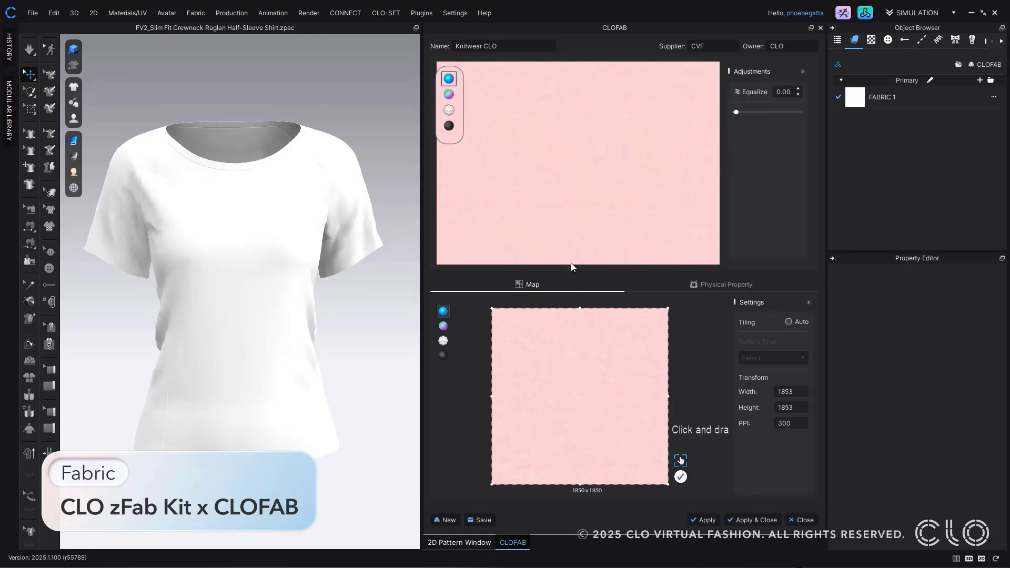
Preview the knit fabric's other texture maps one by one and return to the base color map
click(448, 90)
click(447, 117)
click(447, 135)
click(450, 66)
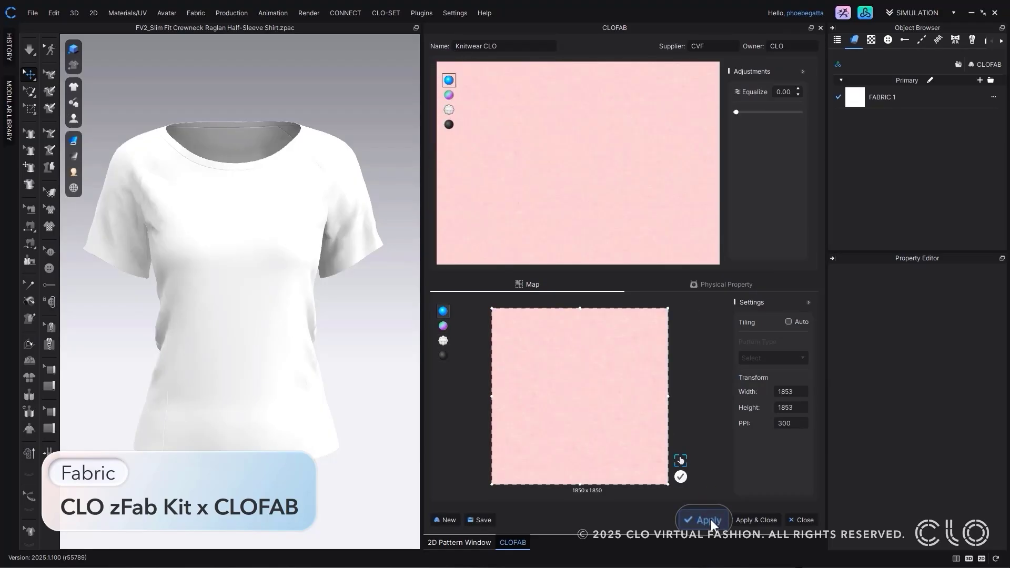
Set the fabric type to Jersey in the knit fabric's physical properties
click(734, 286)
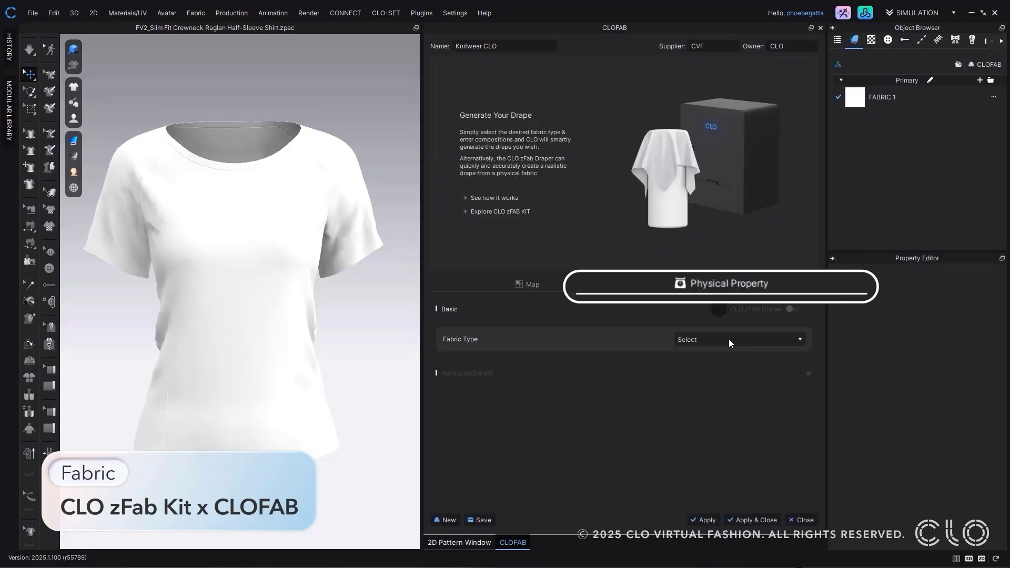
click(730, 341)
scroll(742, 307, down, 1)
click(736, 189)
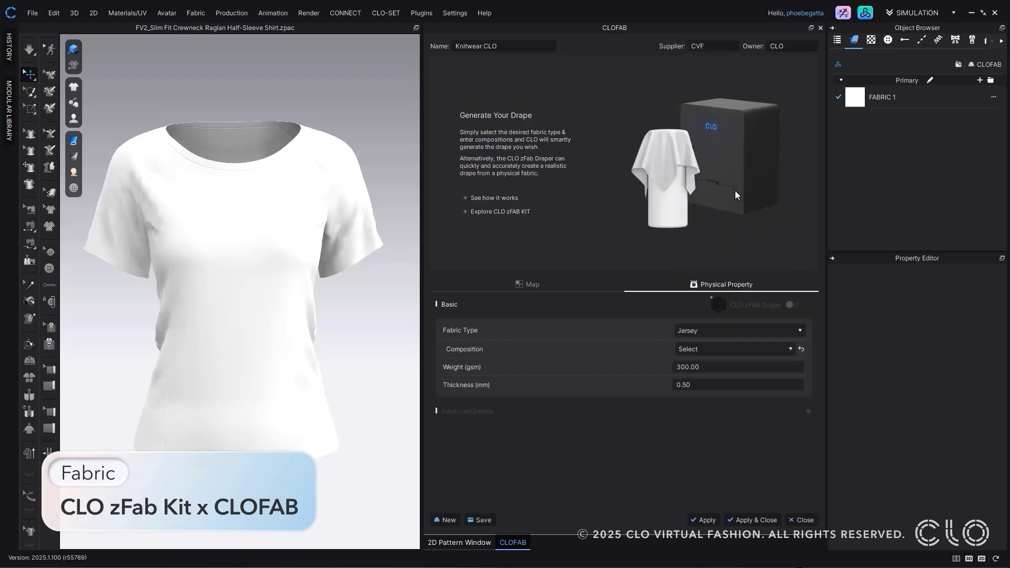
Set the knit fabric's composition materials to Cotton, Polyester and Spandex / Elastane
click(726, 349)
click(726, 379)
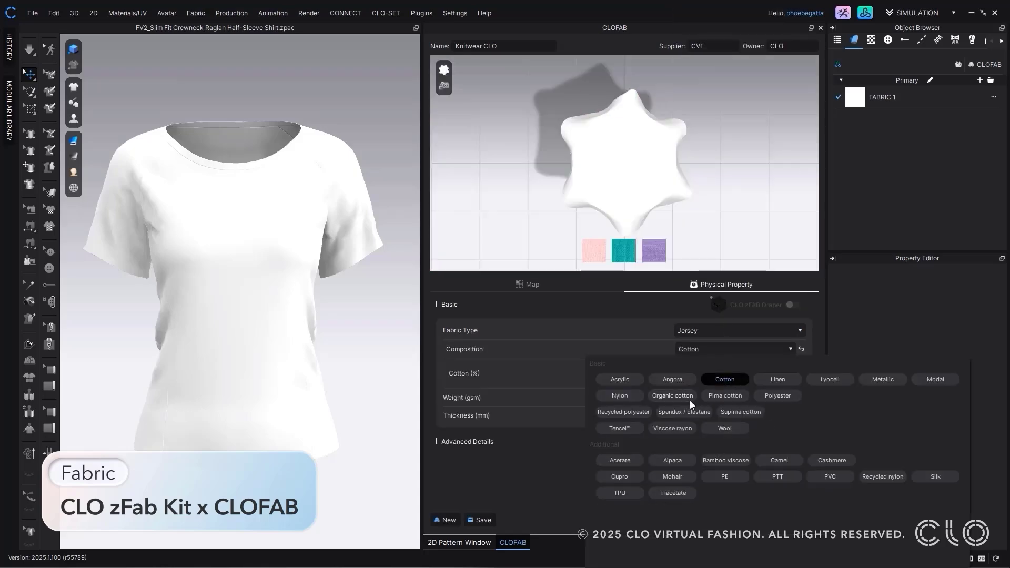
click(777, 396)
click(688, 413)
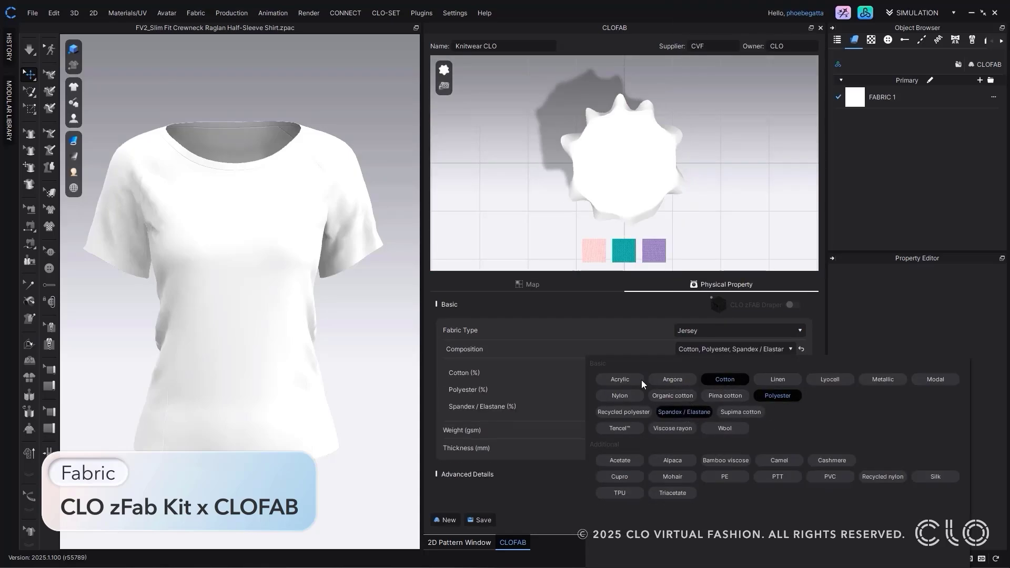
Set the composition percentages to 90 cotton, 5 polyester and 5 spandex / elastane
click(782, 374)
text(9)
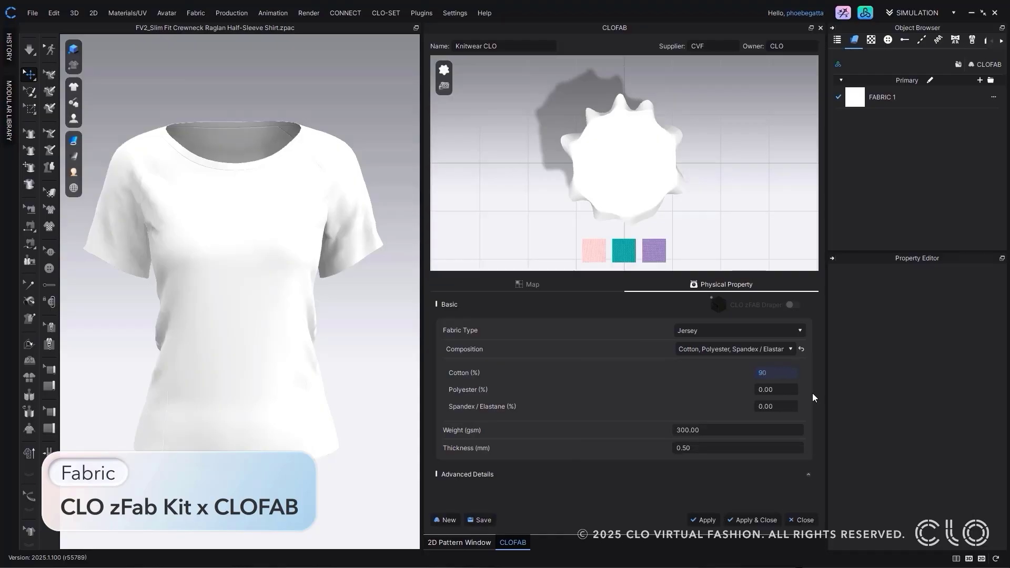
text(0)
click(783, 388)
text(5)
key(Tab)
text(5)
Set the knit fabric's weight to 275 gsm
click(691, 431)
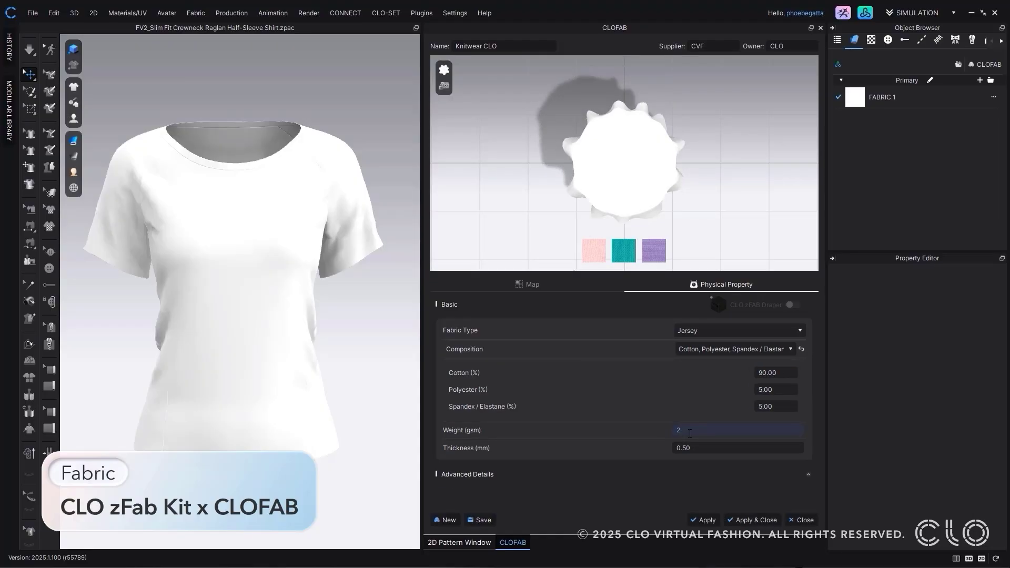
text(275)
key(Return)
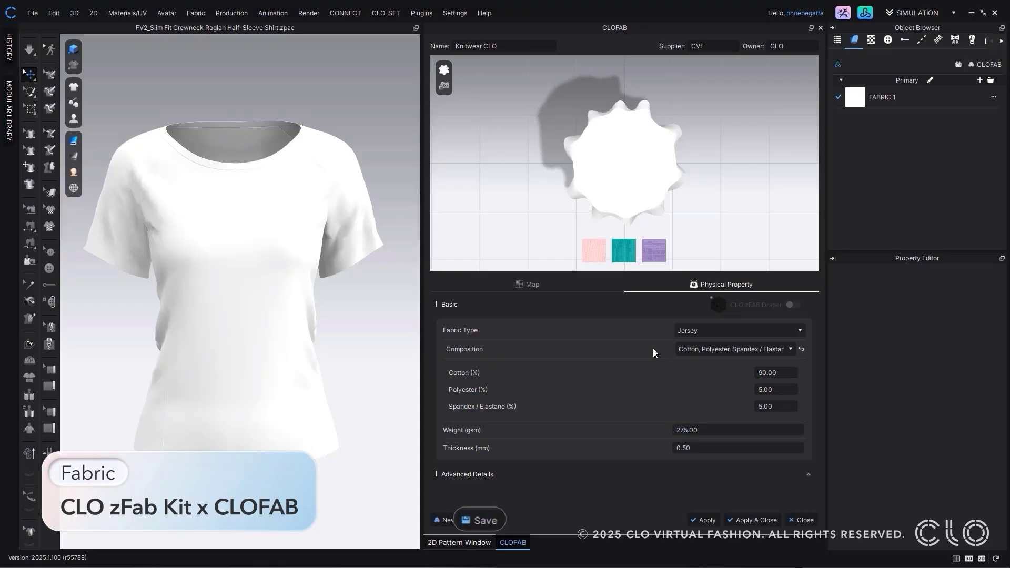
Save the knit fabric together with its PNG texture maps
click(480, 520)
click(531, 311)
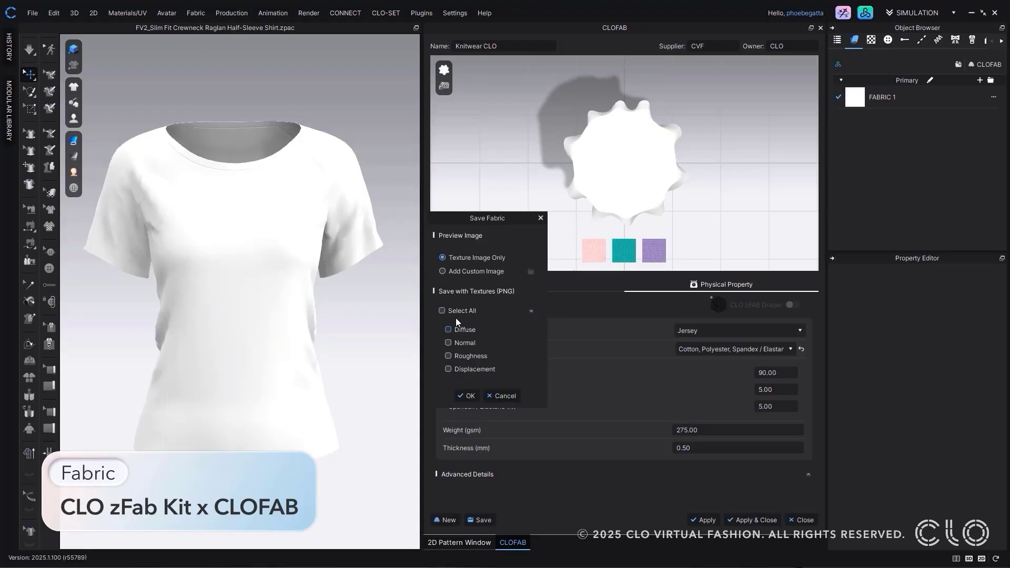
click(532, 273)
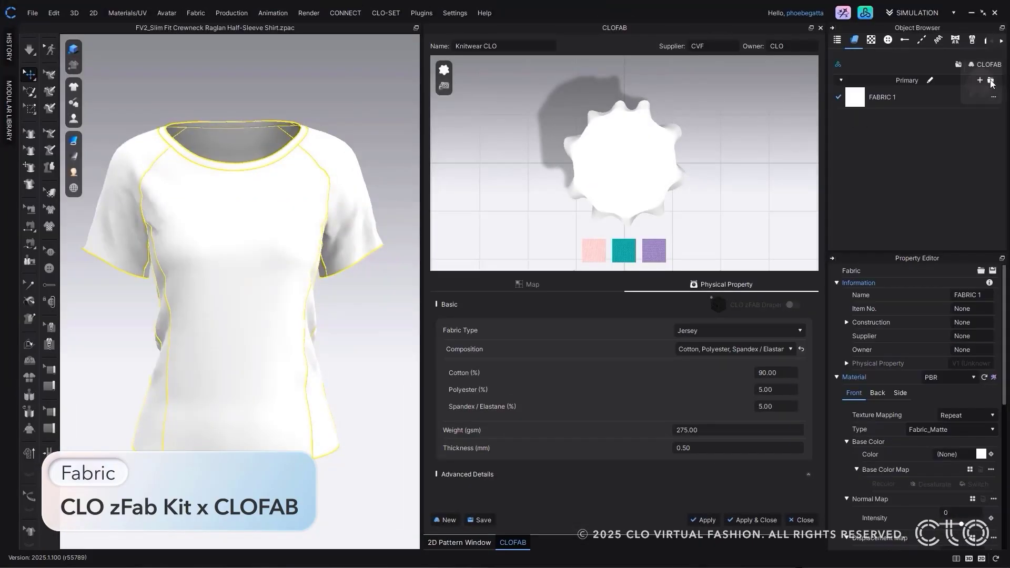
Add the saved Knit Webinar fabric, assign it to all of the shirt's patterns and simulate
drag(991, 83, 945, 117)
key(ctrl+a)
click(973, 122)
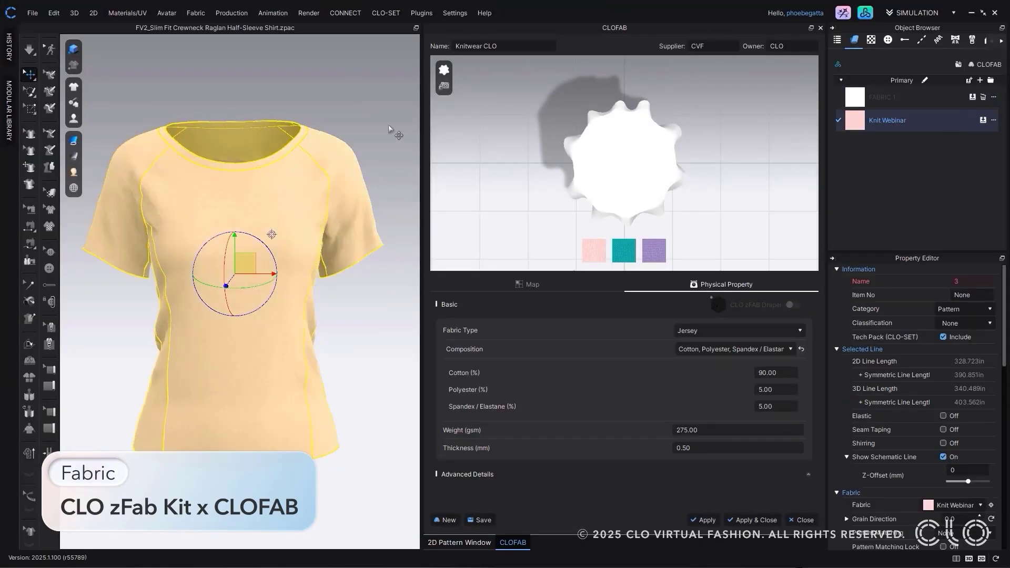
click(390, 125)
key(space)
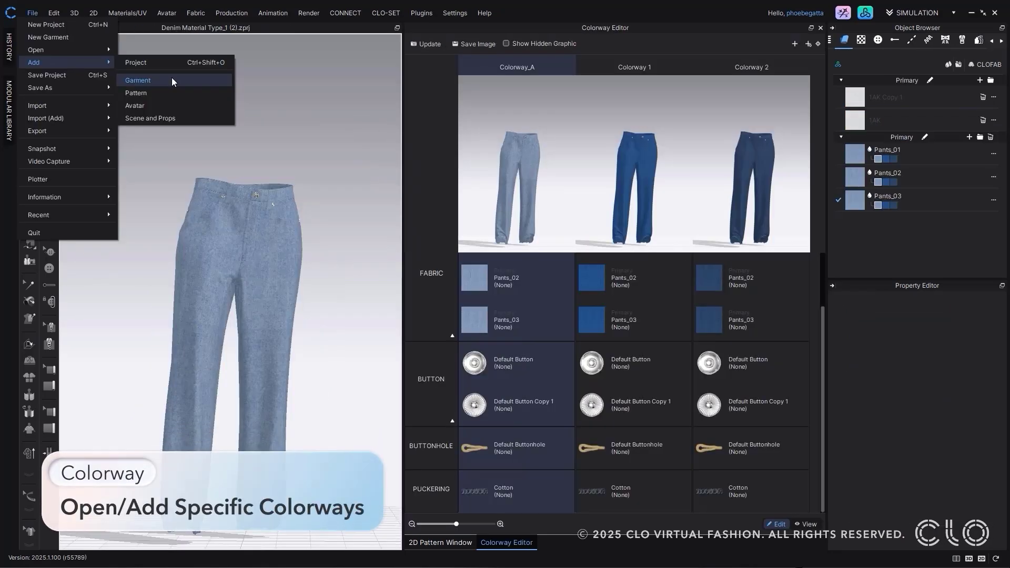
Choose the Shirt garment file for adding to the denim pants project
click(172, 80)
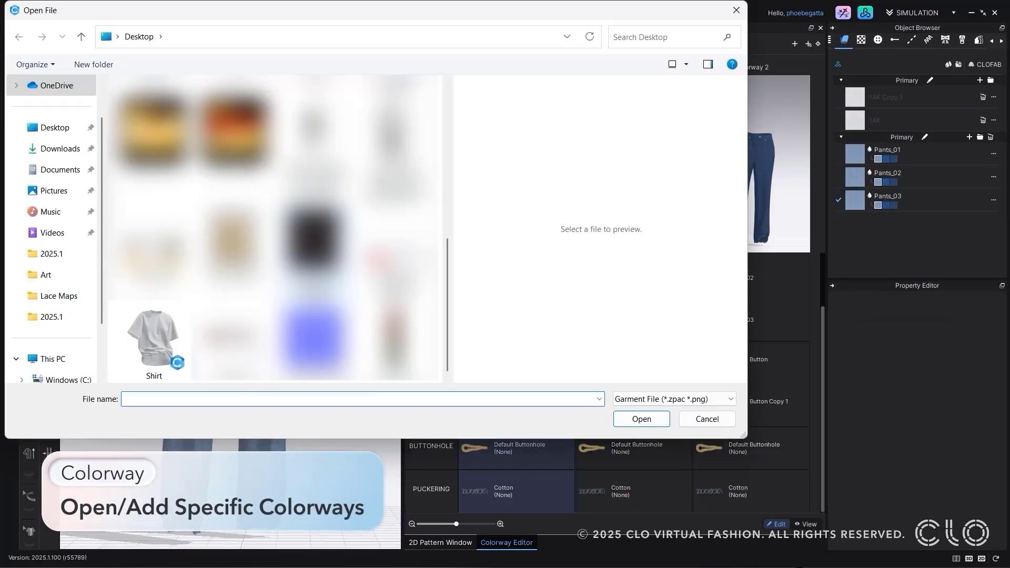
click(155, 342)
click(634, 419)
Add the shirt with the Custom colorway option, including Colorway_A and Colorway 1
click(532, 238)
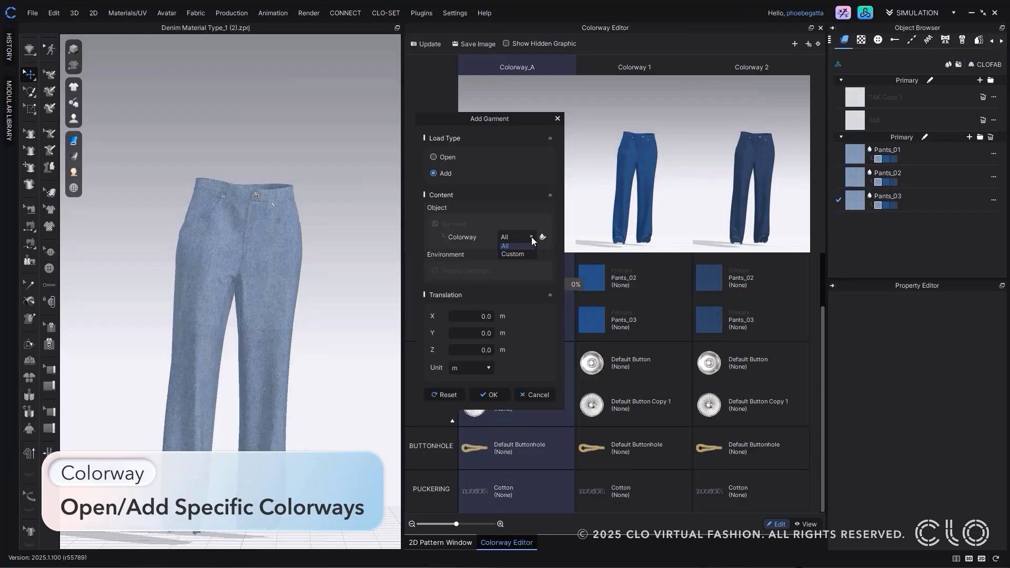
click(523, 255)
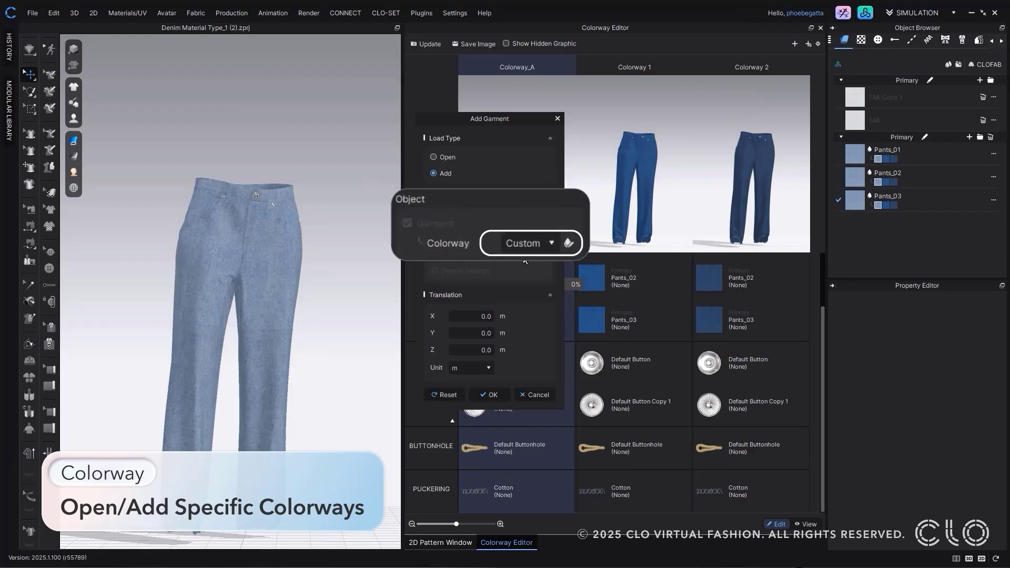
click(542, 237)
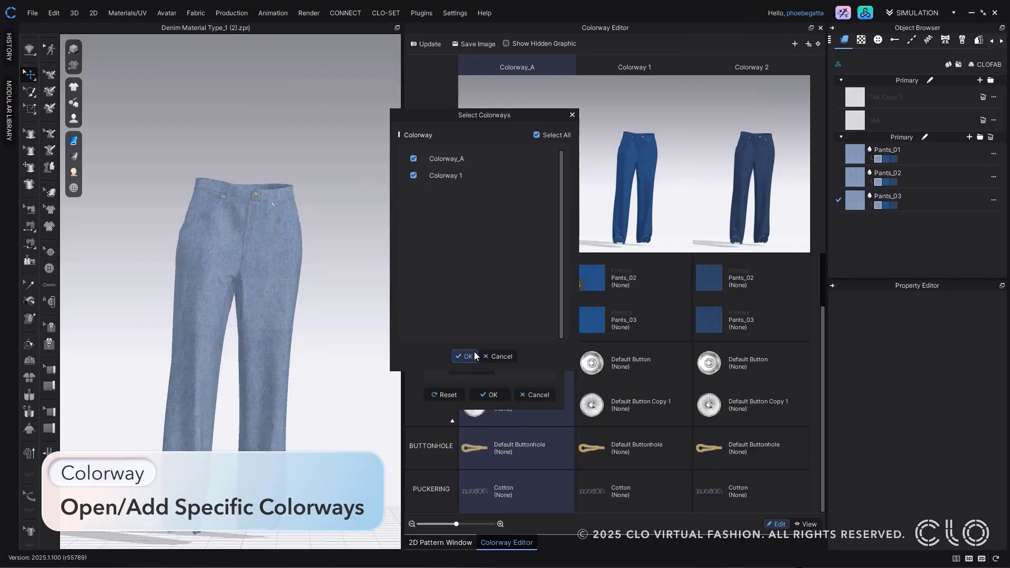
click(475, 354)
click(494, 395)
click(485, 311)
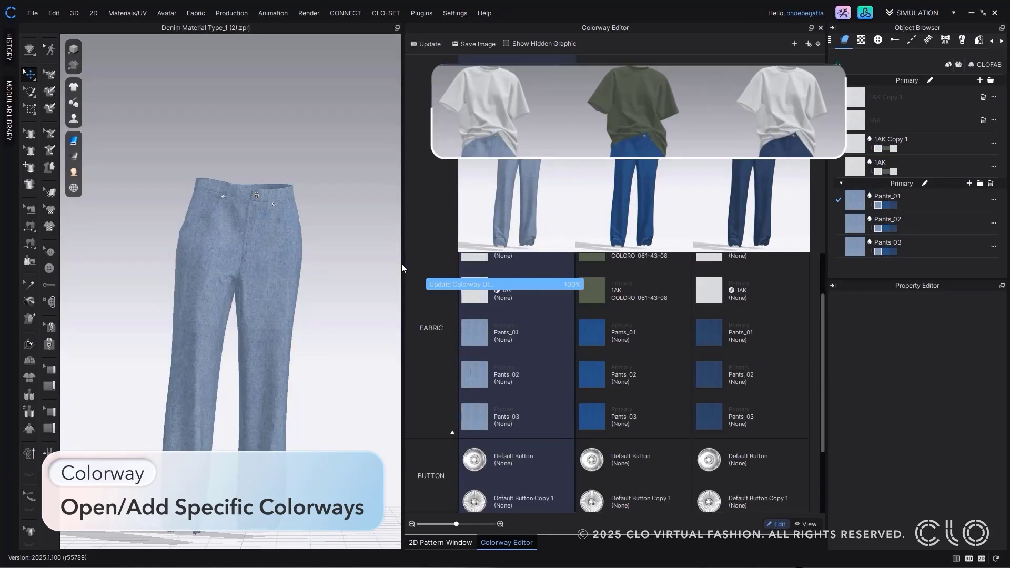
Unlink the 1AK and 1AK Copy 1 shirt fabrics in Colorway 2 and update the colorway images
click(717, 330)
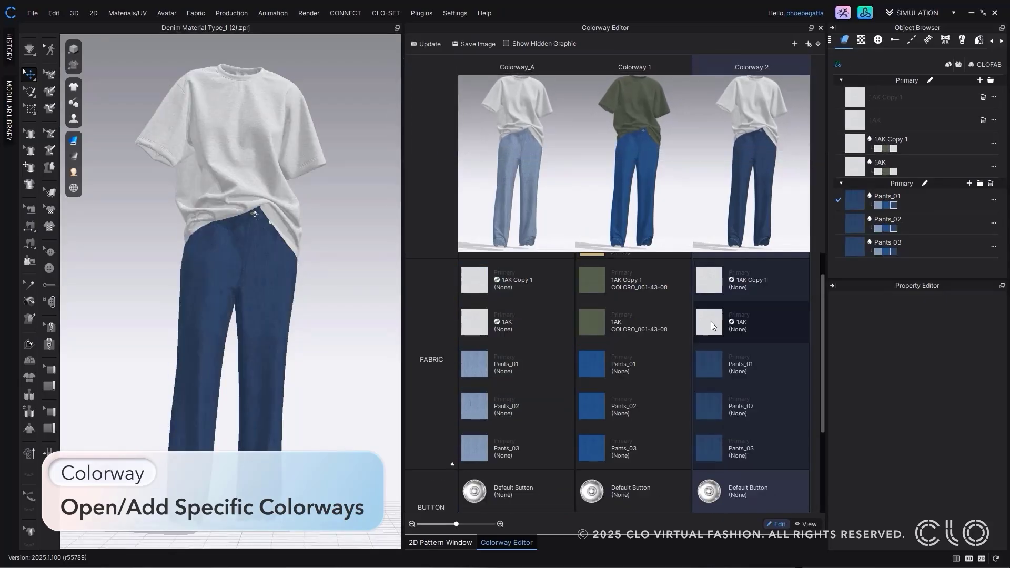
right_click(716, 330)
click(732, 352)
right_click(714, 284)
click(733, 315)
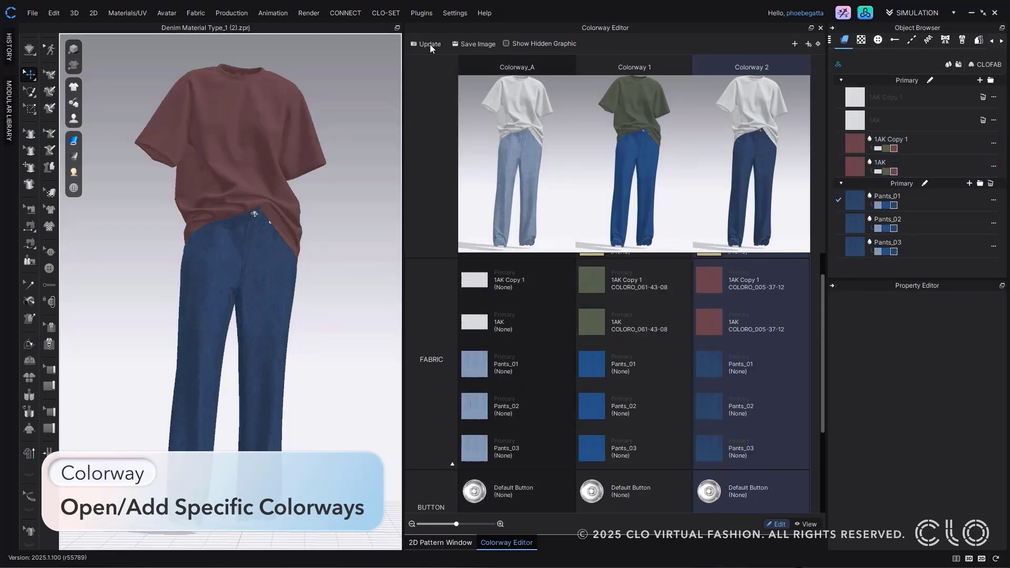
click(426, 43)
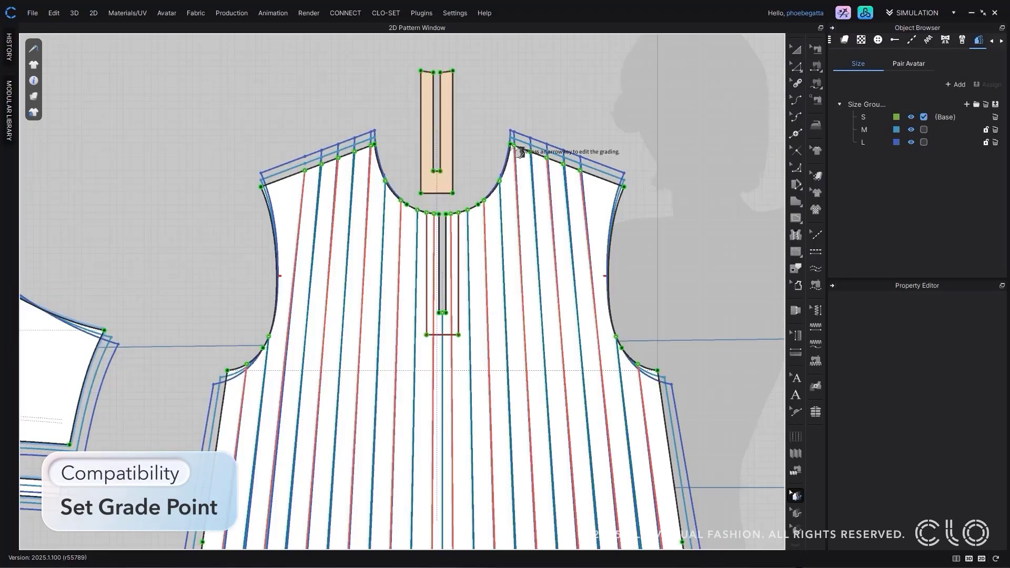
Select the front pattern's neck-shoulder grade point and try nudging its M and L grading upward and back down
click(511, 144)
click(529, 160)
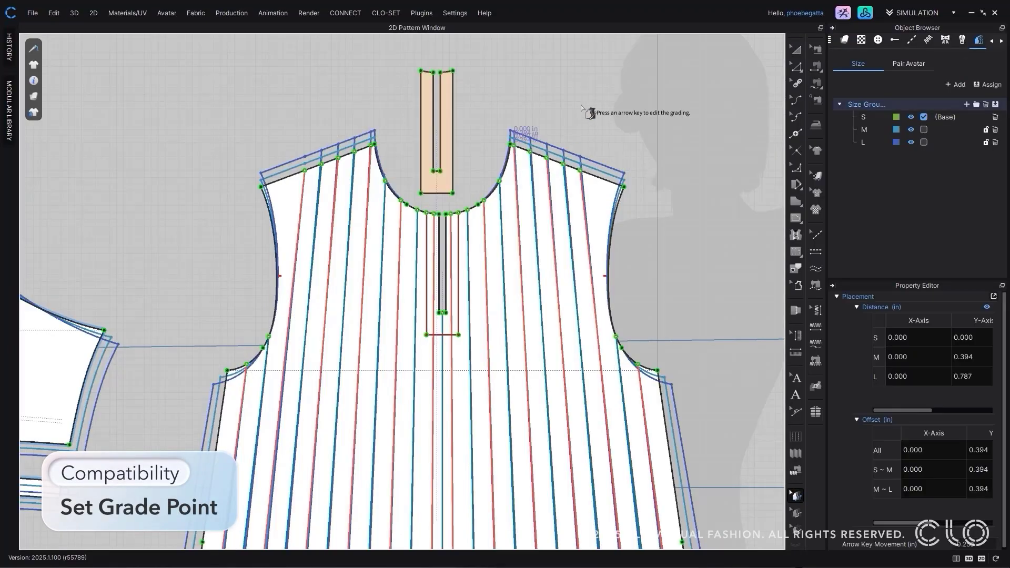
key(Up)
key(Up)
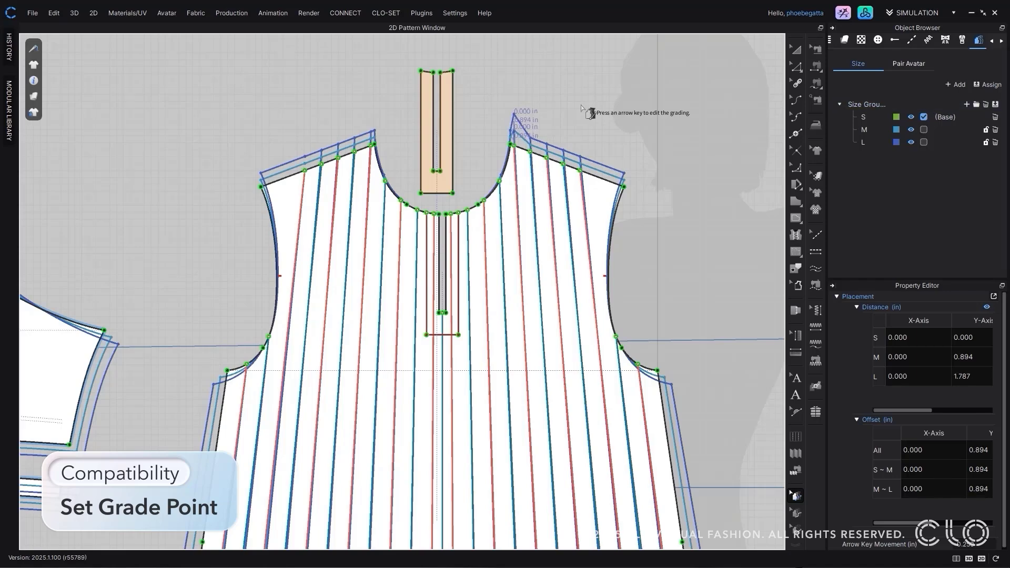
key(Up)
key(Down)
key(Down)
key(Down)
Convert the four intermediate grade points along the front pattern's shoulder line to non-grade points
click(581, 109)
click(581, 170)
click(592, 185)
click(564, 164)
click(575, 180)
click(547, 158)
click(564, 179)
click(531, 152)
click(544, 171)
right_click(530, 152)
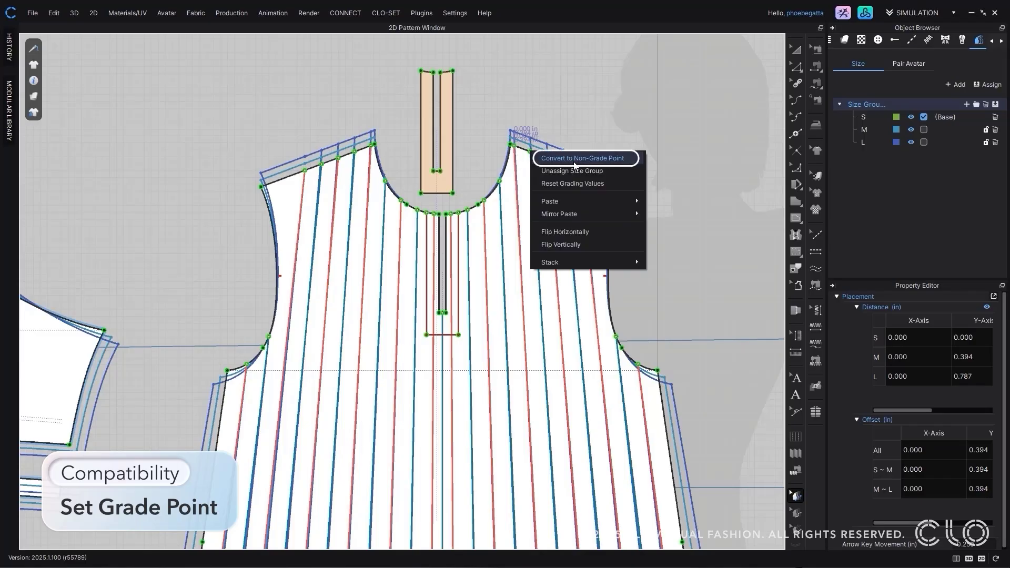
key(Escape)
Test the shoulder grading by nudging the neck-side and shoulder-tip grade points up and back down
key(Up)
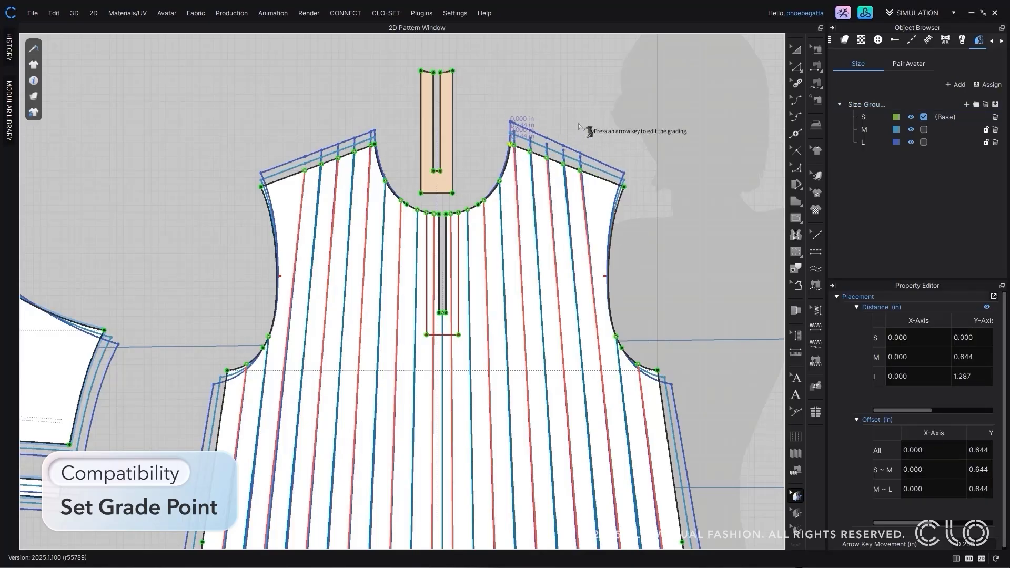
click(626, 187)
key(Up)
key(Down)
key(Down)
click(618, 129)
Convert an intermediate shoulder-line point back to a grade point and nudge the neck-shoulder point downward
click(580, 170)
click(581, 171)
right_click(564, 163)
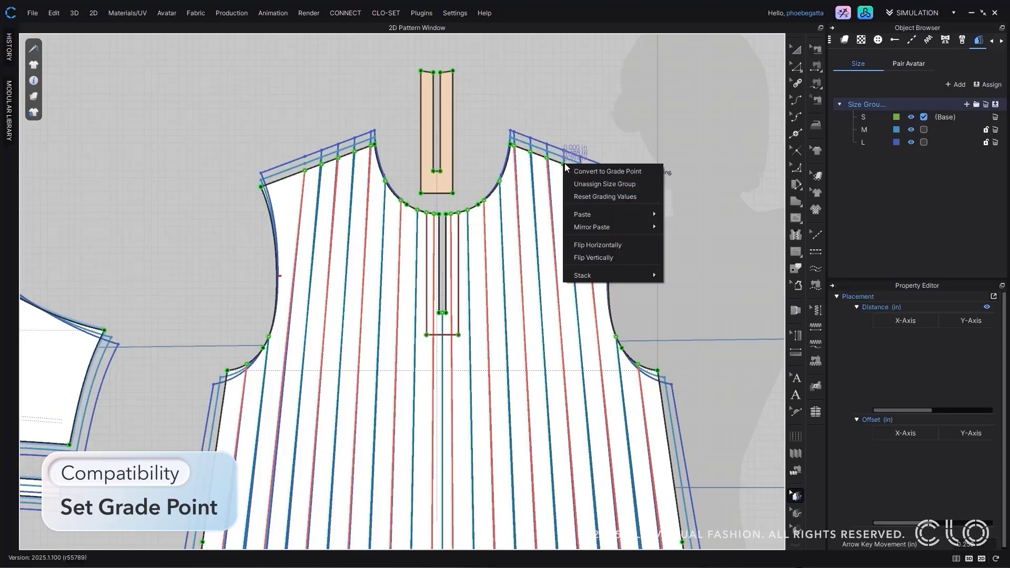
click(624, 171)
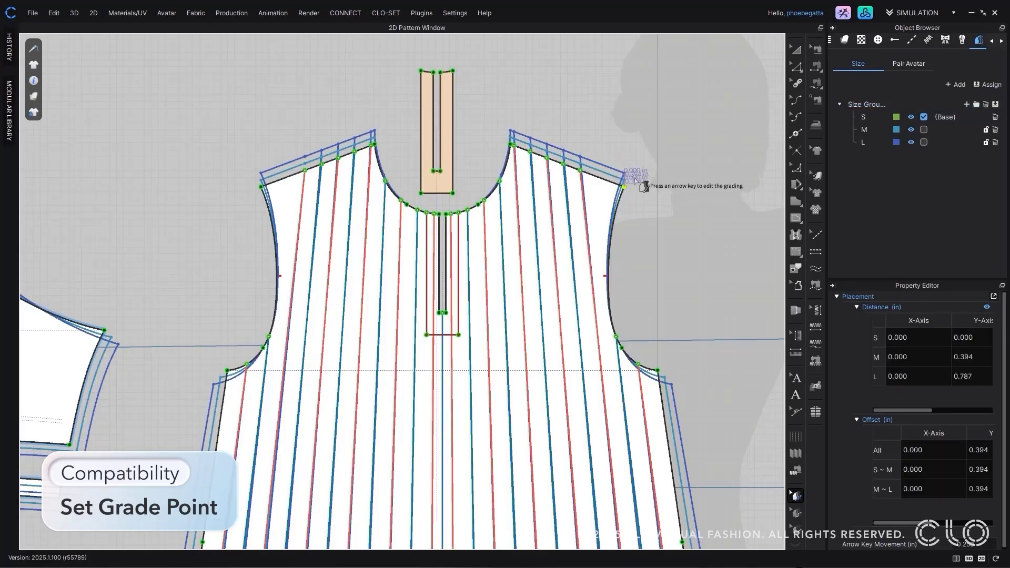
click(512, 145)
key(Down)
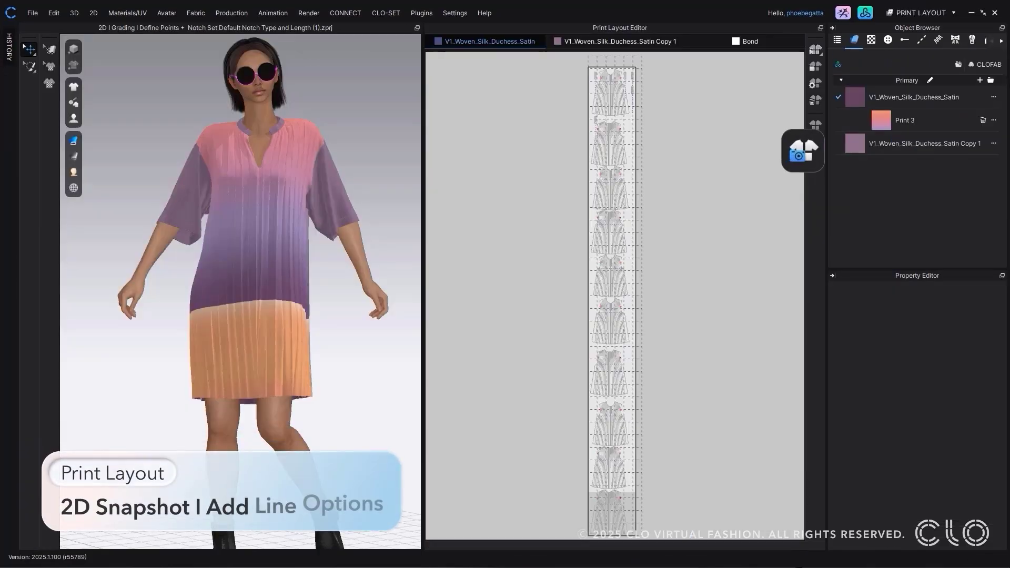
Open the print layout's 2D Snapshot settings and set the Graphic Lines color to brown
click(814, 153)
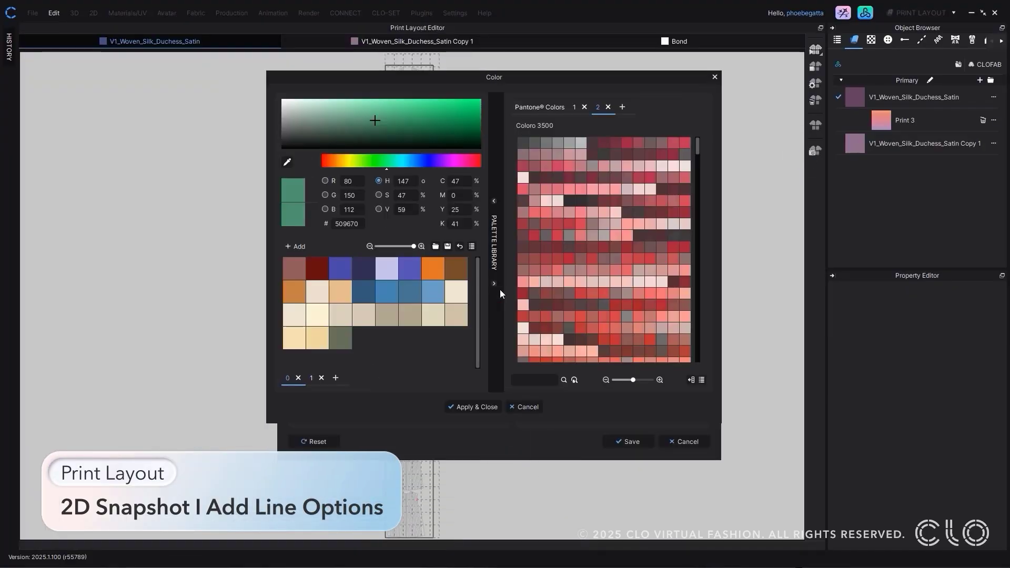
click(343, 314)
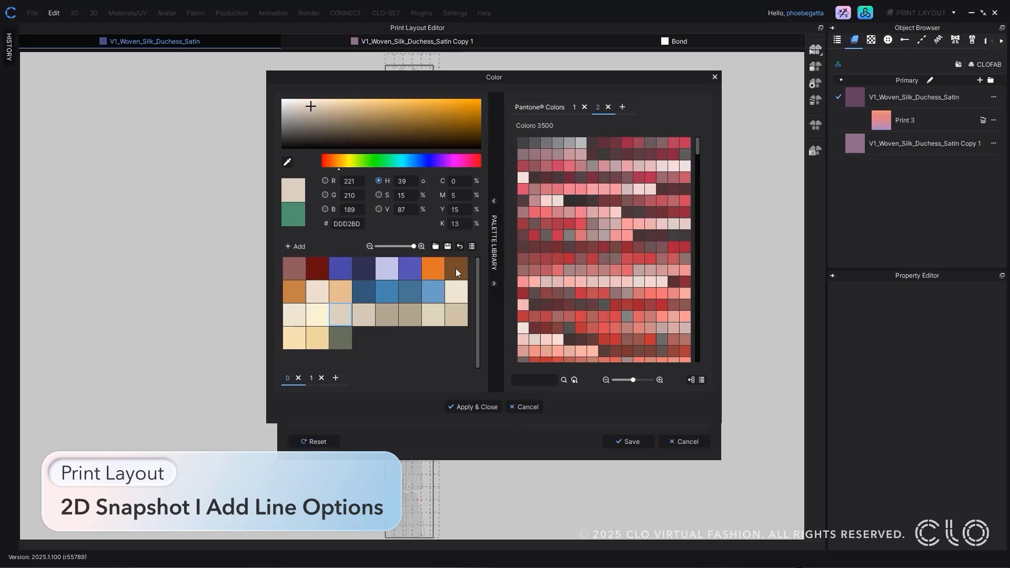
click(456, 269)
click(476, 406)
Set the Internal Lines color to light pink from the Coloro 3500 palette
click(500, 308)
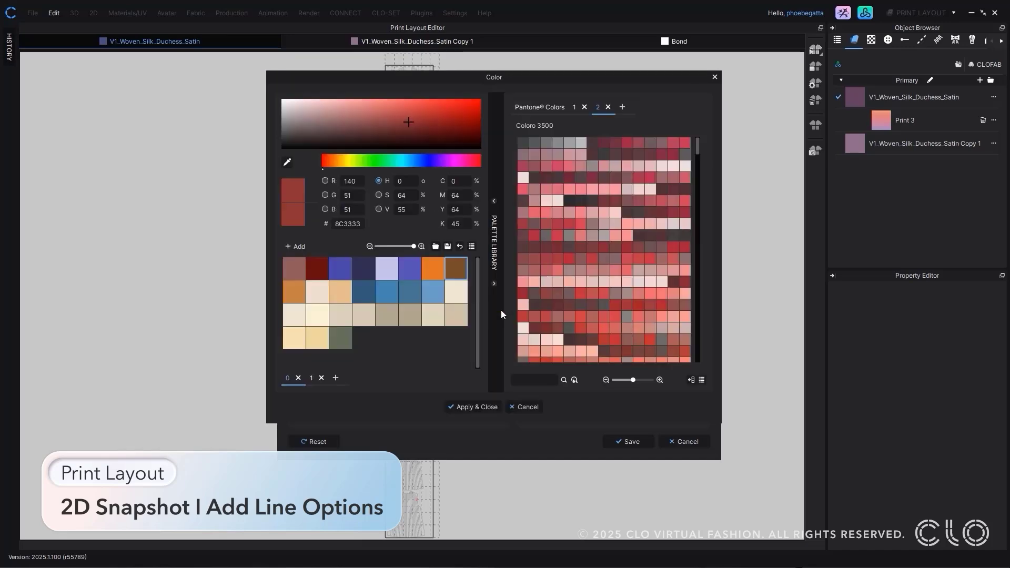
click(605, 213)
click(481, 407)
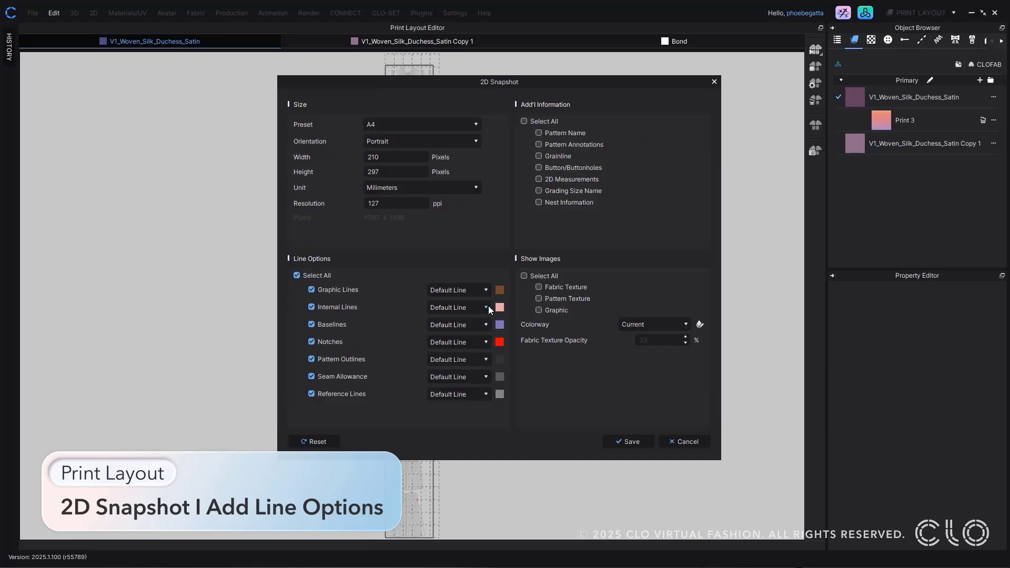
Set the snapshot line styles to dotted for Internal Lines and Pattern Outlines and dashed for Baselines
click(472, 325)
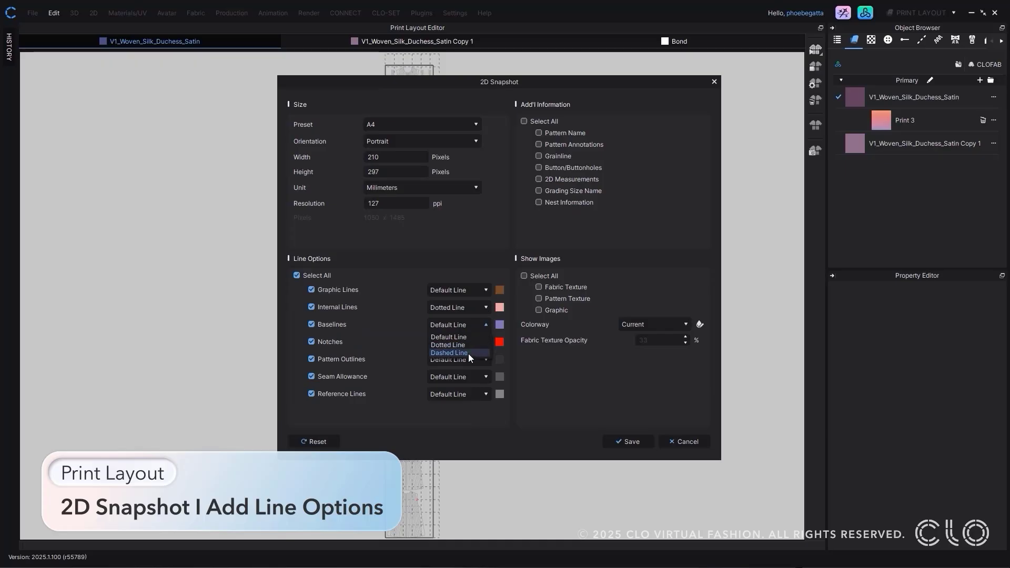
click(468, 353)
click(482, 358)
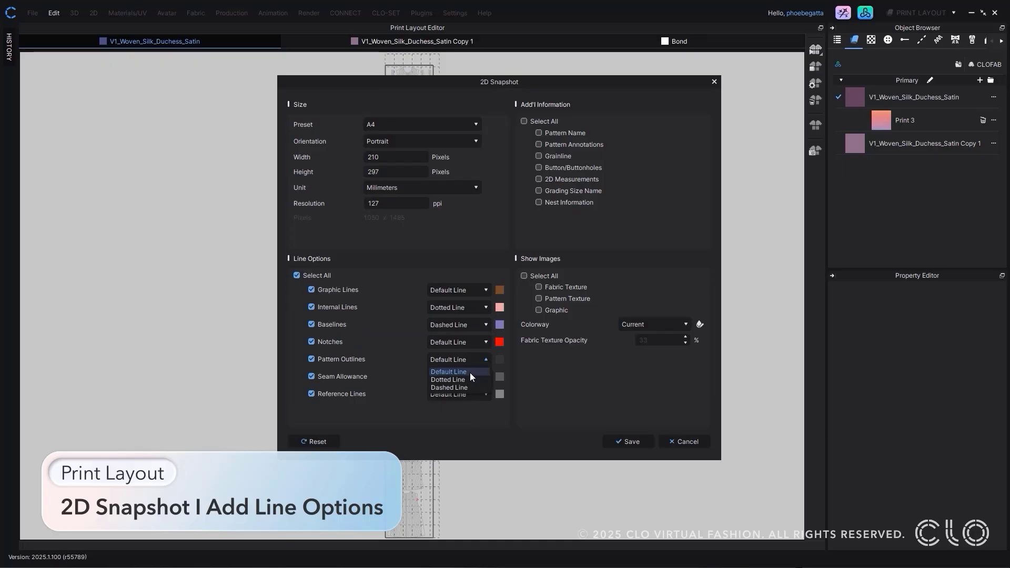
Set the Pattern Outlines color to the medium blue saved swatch
click(500, 360)
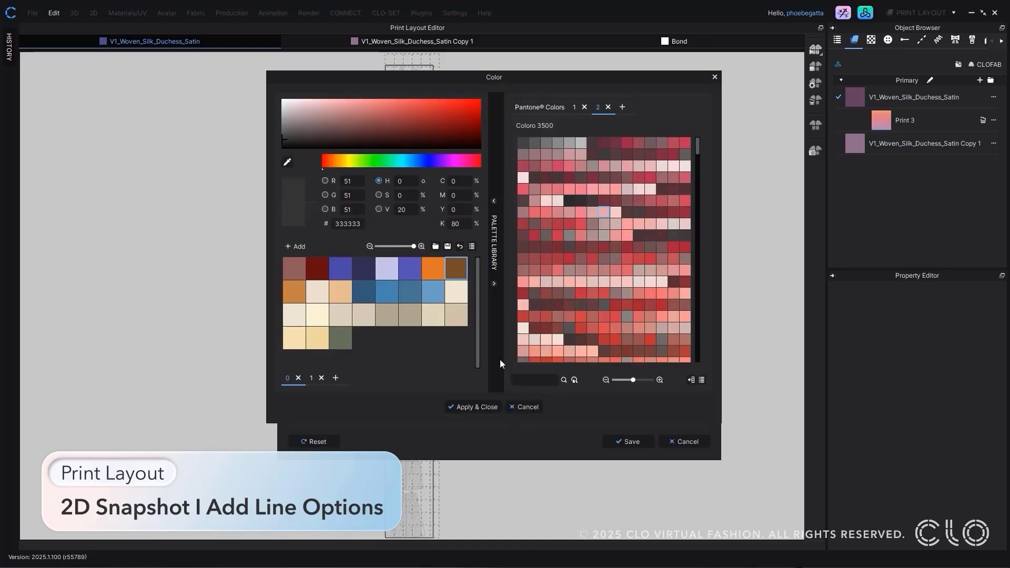
click(411, 292)
click(471, 408)
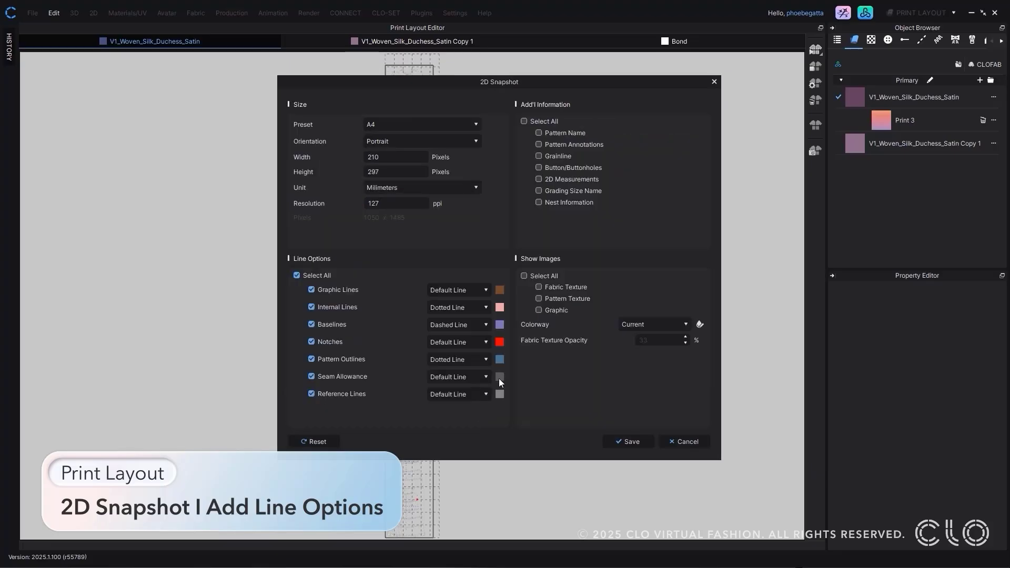
Choose a new Seam Allowance color and change the line style of the Reference Lines
click(499, 377)
click(523, 143)
click(285, 143)
click(483, 406)
click(456, 393)
click(456, 416)
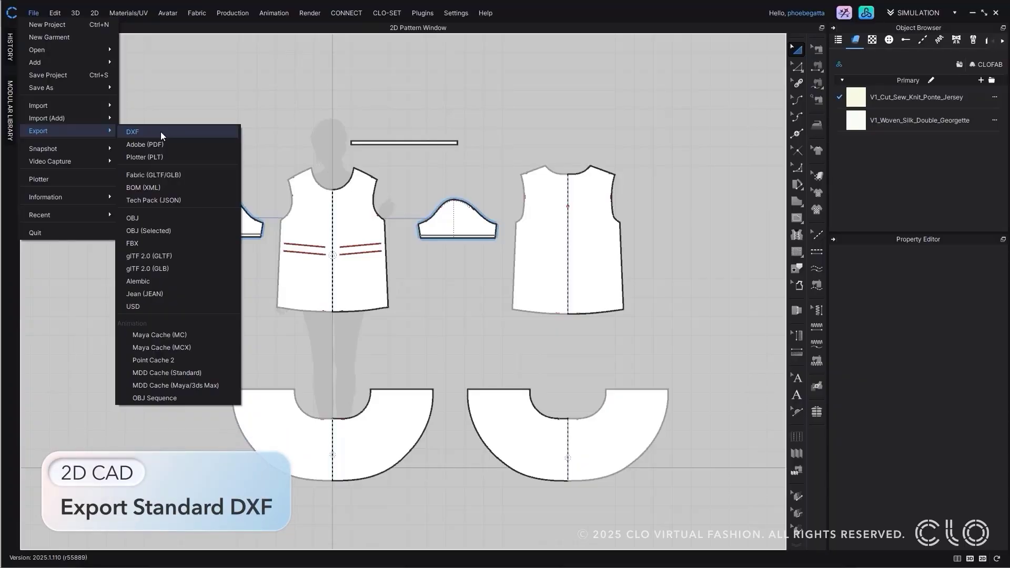
Start a DXF export of the patterns with DXF Format set to DXF and Size Format set to Rule File
click(160, 132)
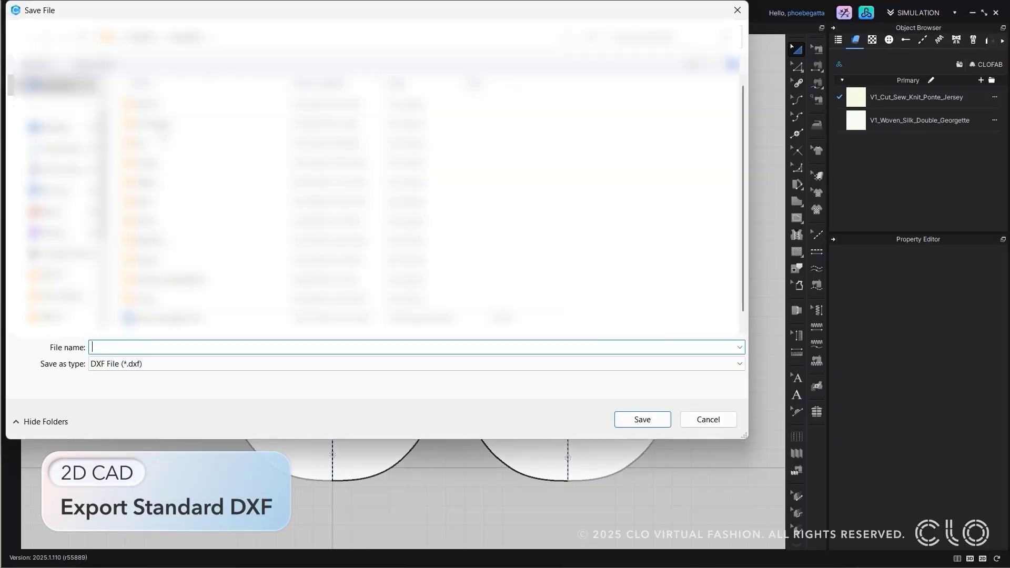
key(Return)
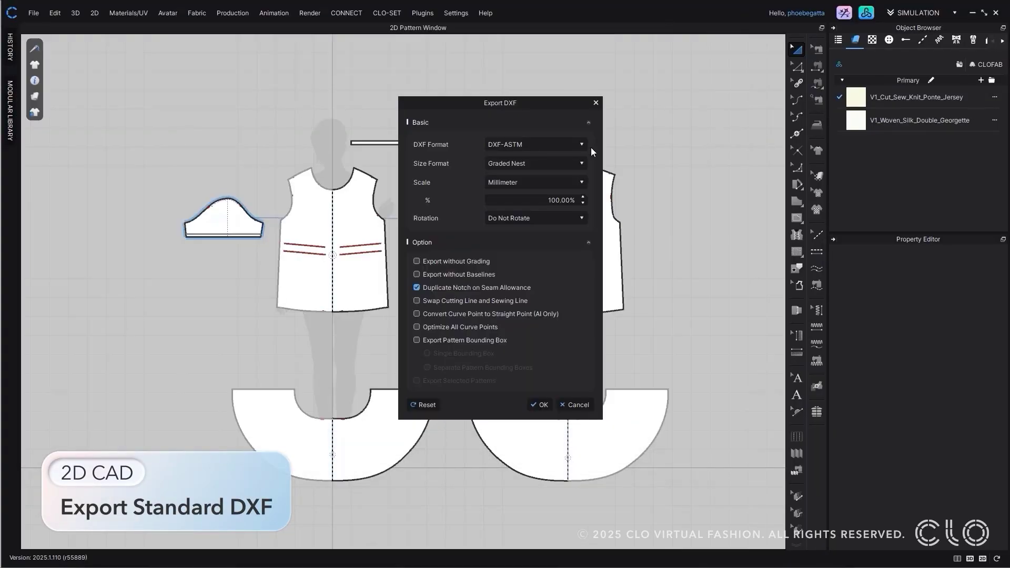
click(582, 144)
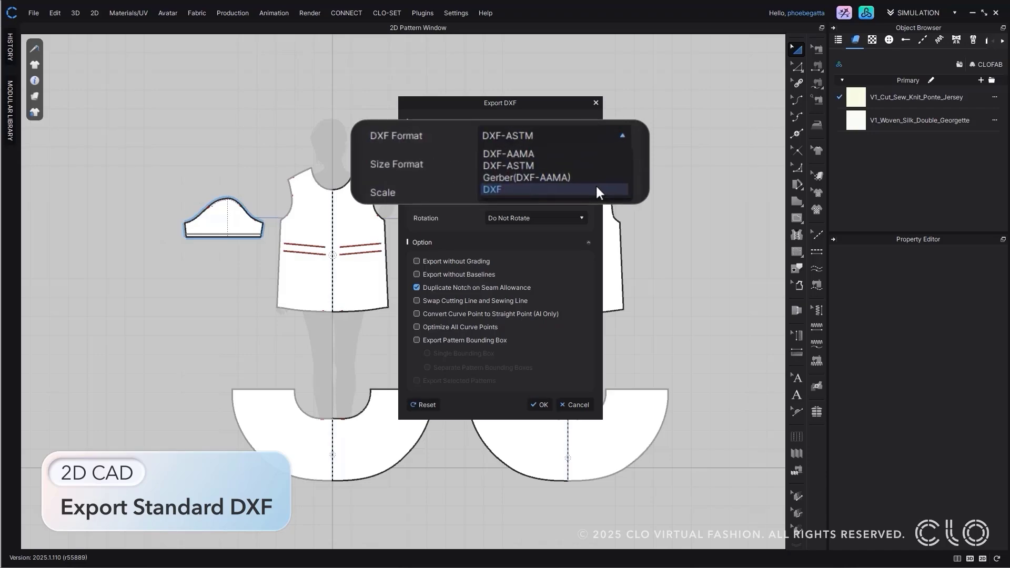
click(563, 179)
click(582, 164)
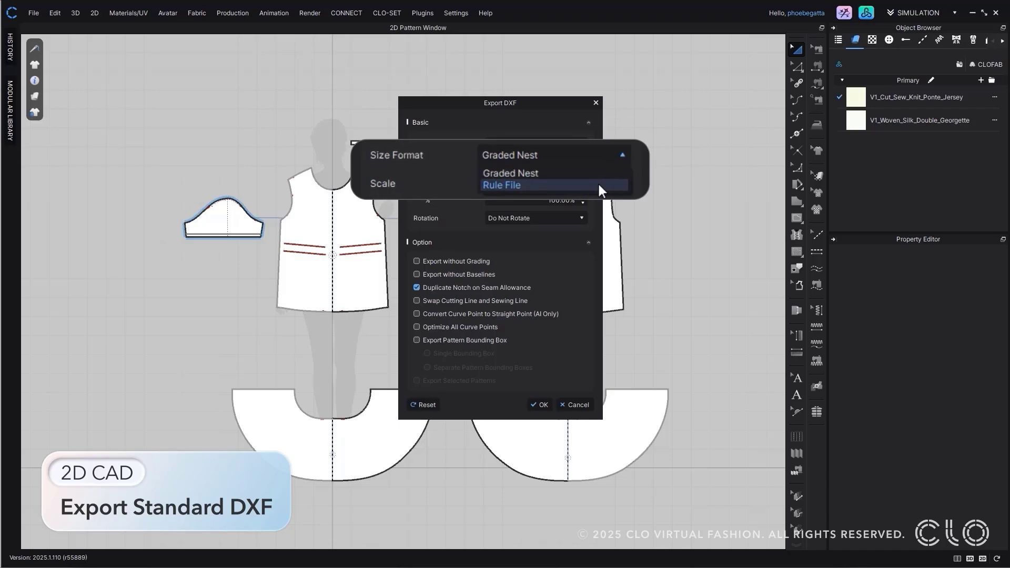
click(567, 177)
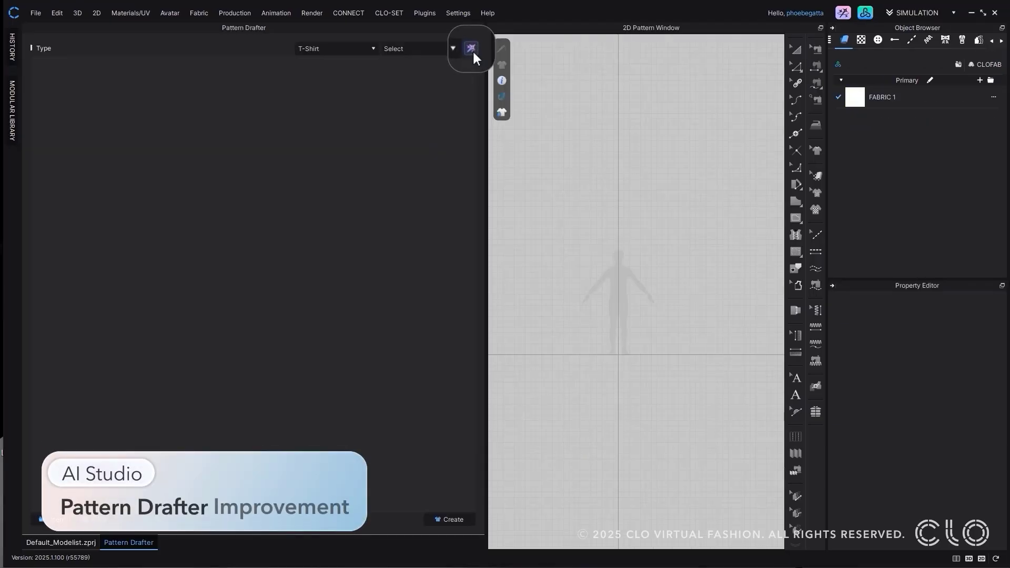
Generate a T-shirt pattern from the cream-and-blue raglan tee image with AI Pattern Drafter and simulate it on the avatar
click(472, 48)
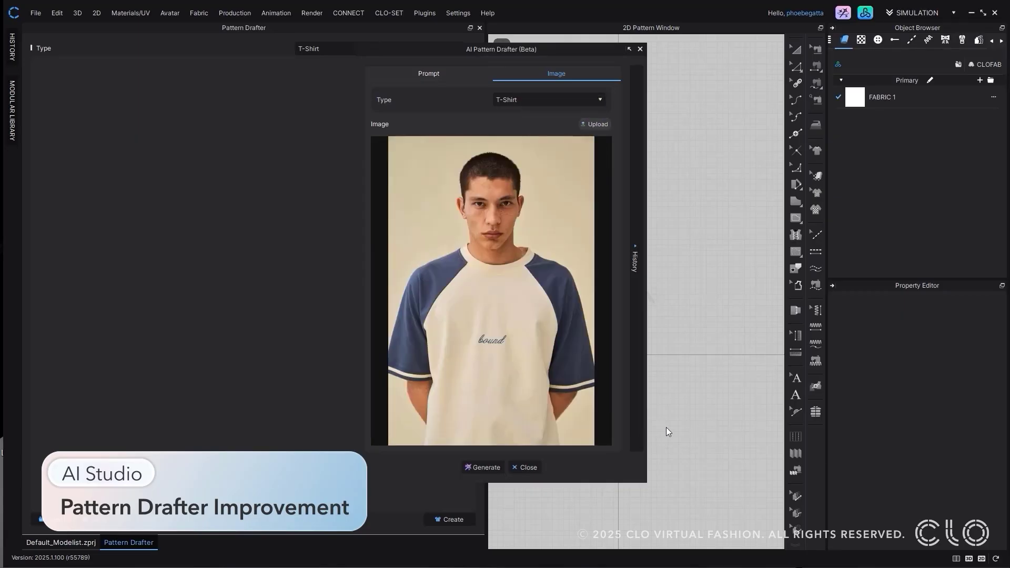
click(495, 464)
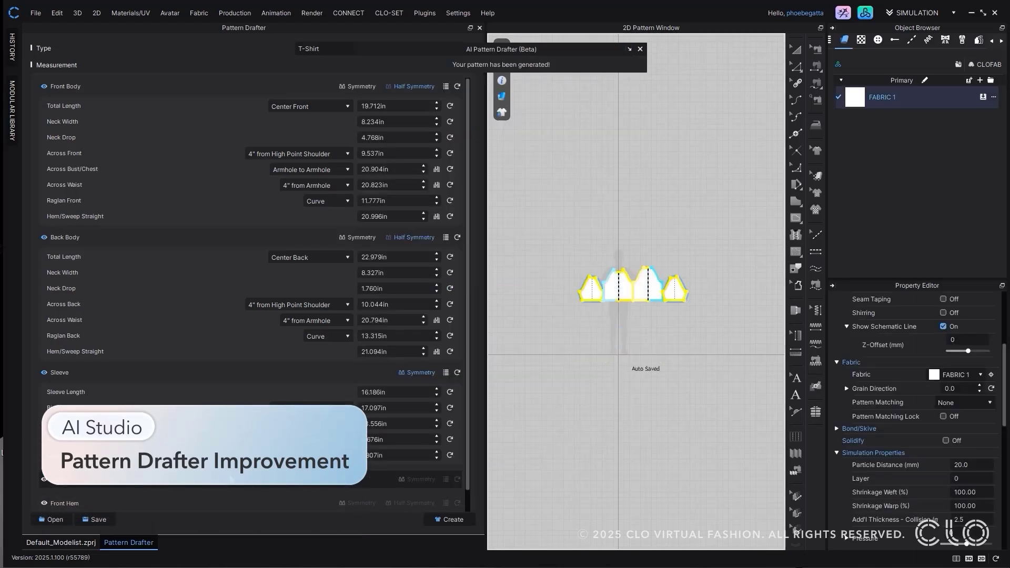
click(61, 543)
key(space)
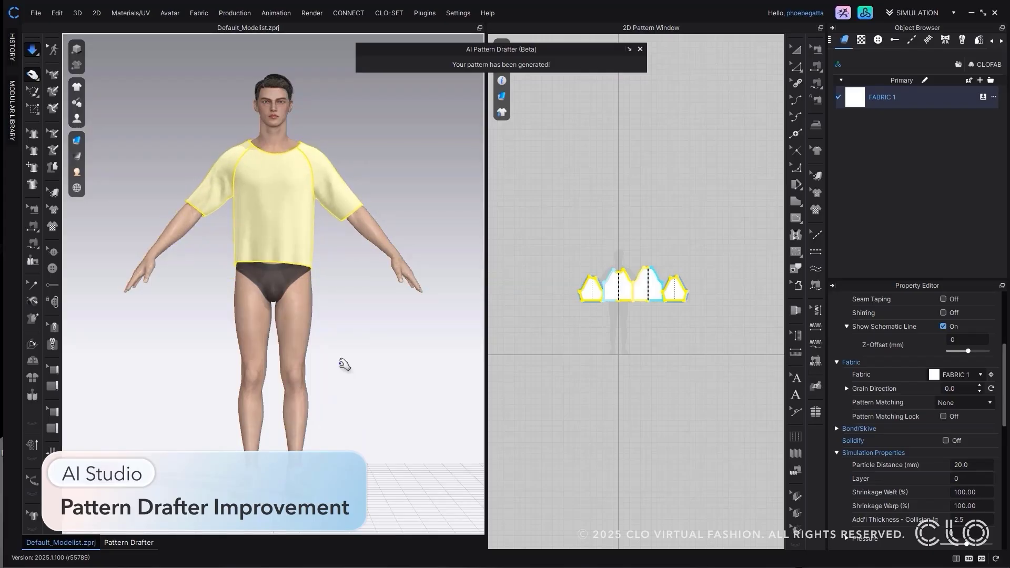
key(space)
click(387, 358)
Generate a second T-shirt pattern from the dark BONELESS tee image with AI Pattern Drafter and display the 3D garment view
click(157, 542)
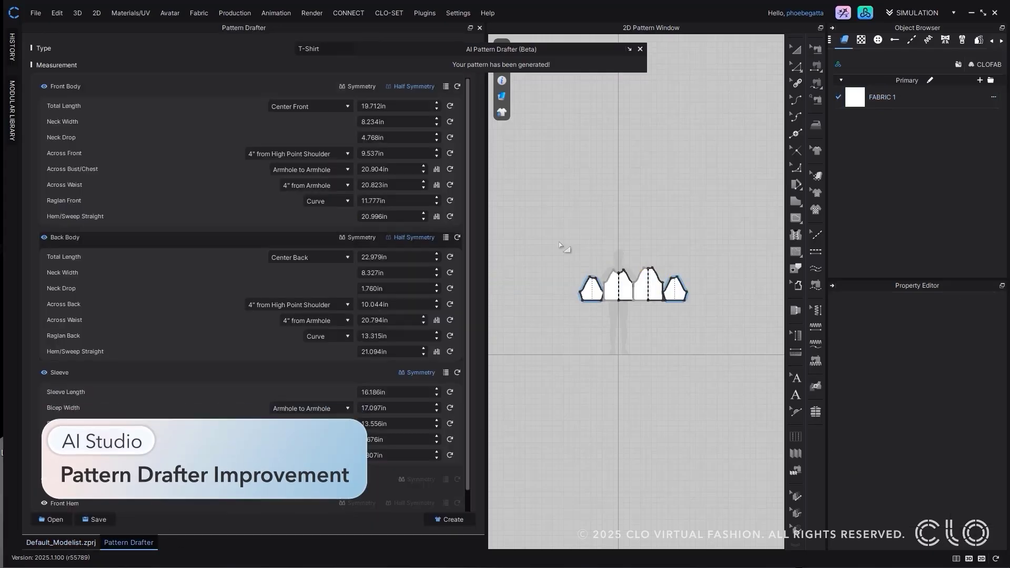
click(629, 49)
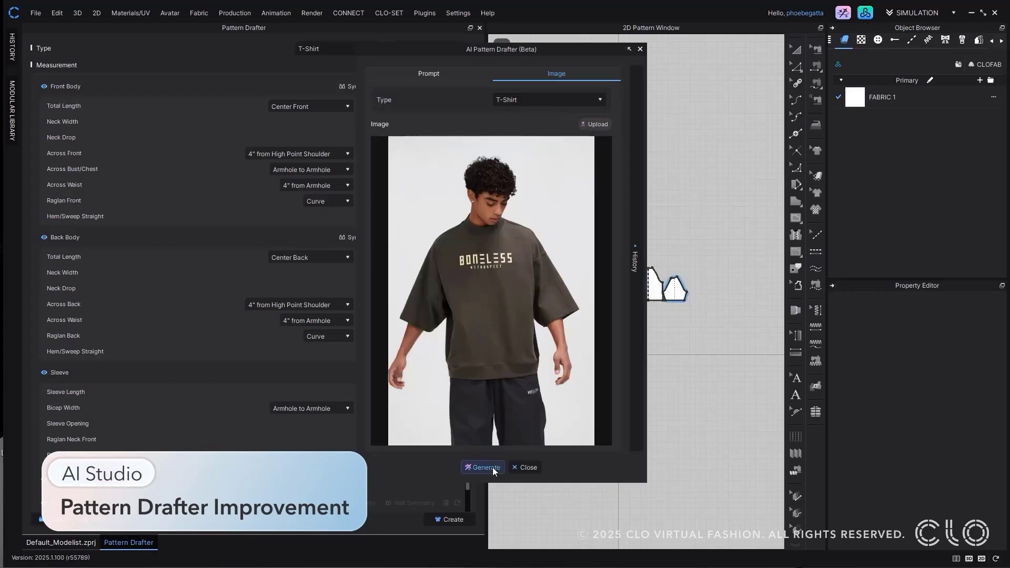
click(492, 468)
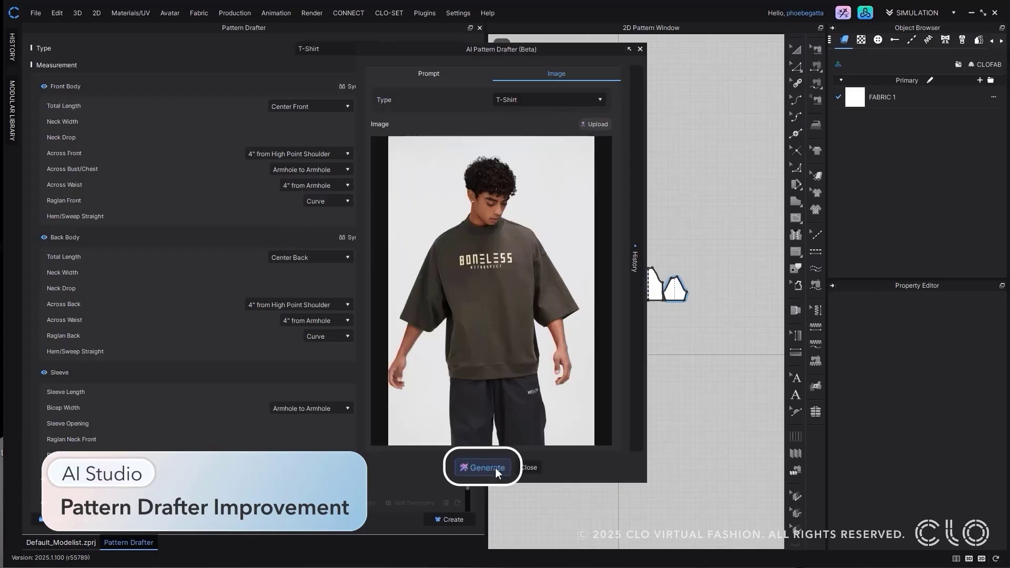
click(630, 50)
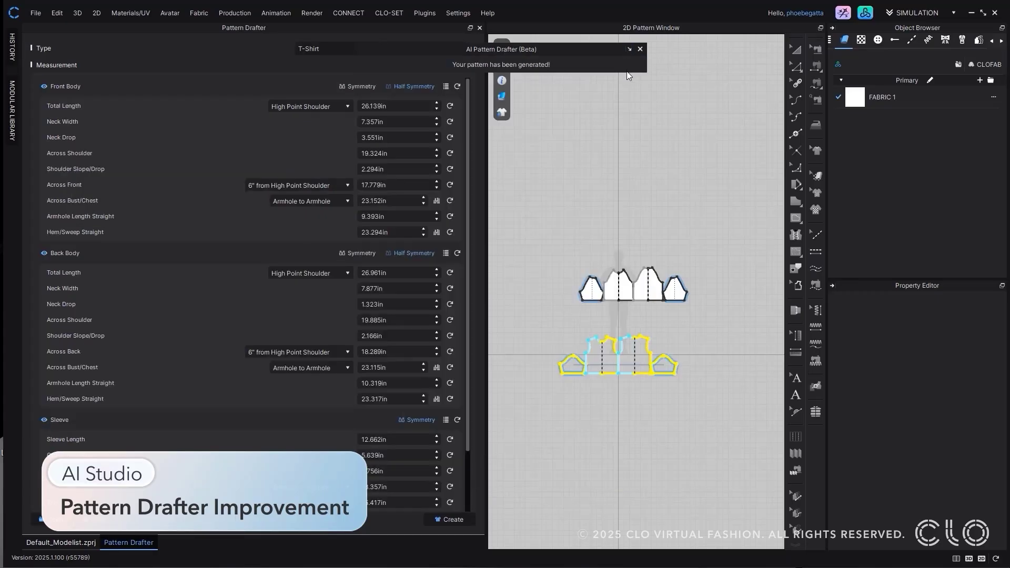
click(88, 543)
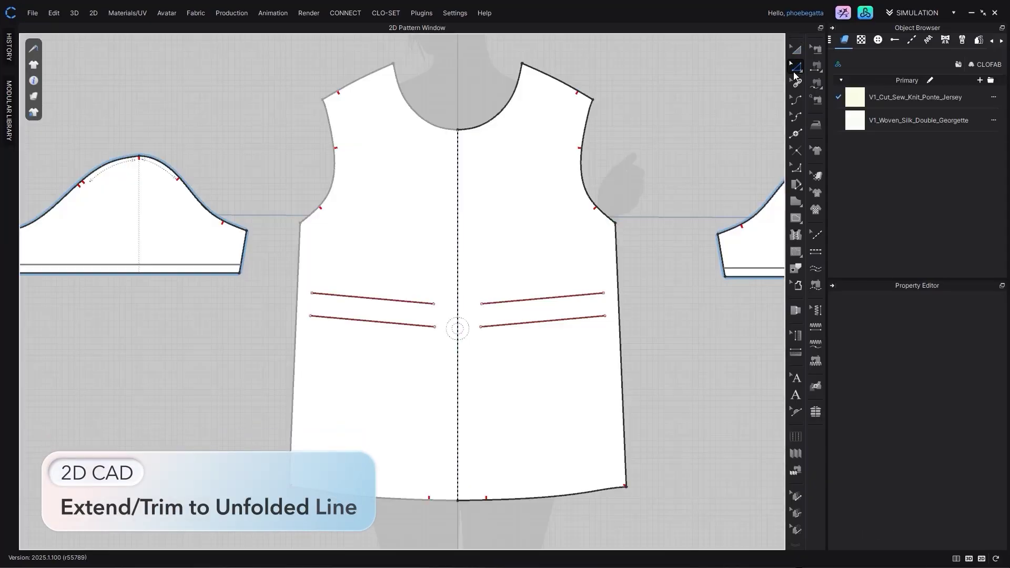
Extend the upper internal line on the front bodice to the unfolded line
click(534, 303)
right_click(534, 303)
mouse_move(597, 282)
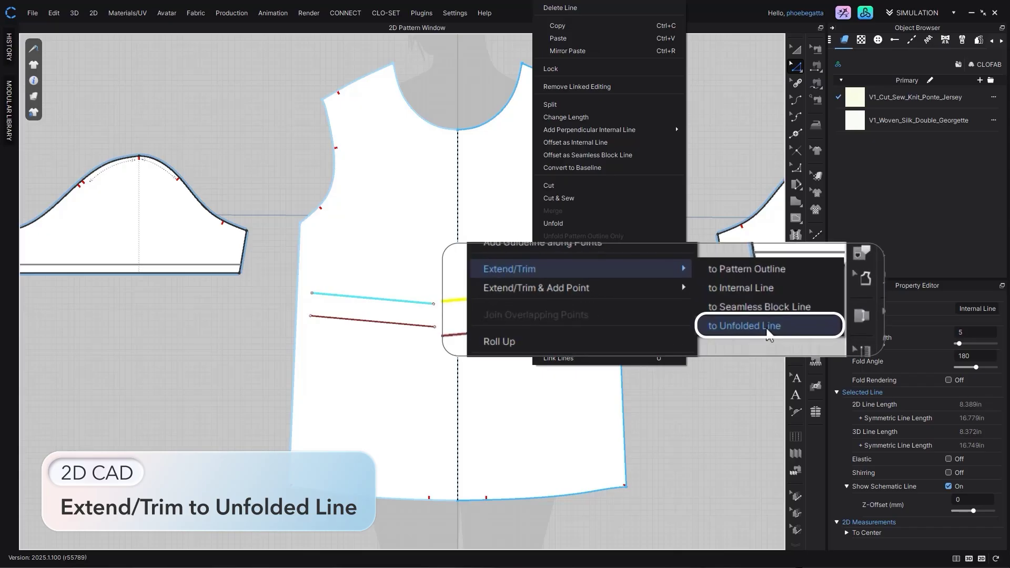
click(716, 318)
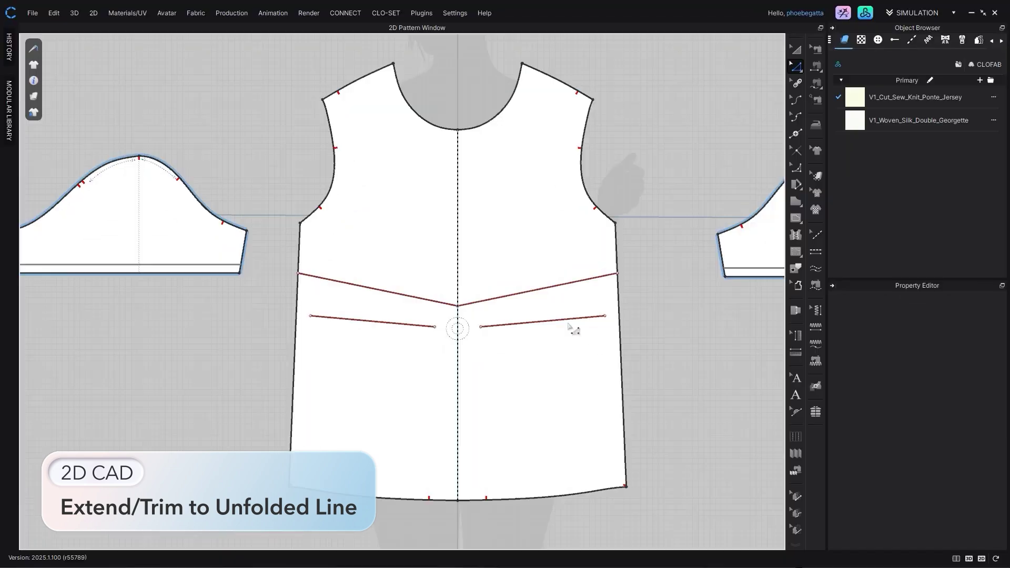
Extend the lower internal line on the front bodice to the unfolded line and move its outer end point down the side seam
click(577, 320)
right_click(567, 322)
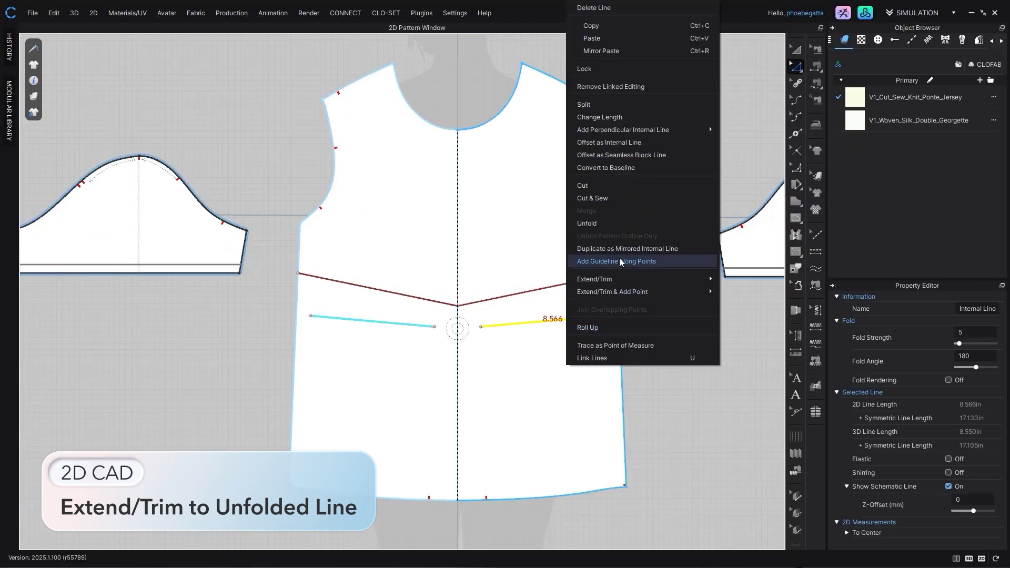
mouse_move(629, 279)
click(753, 317)
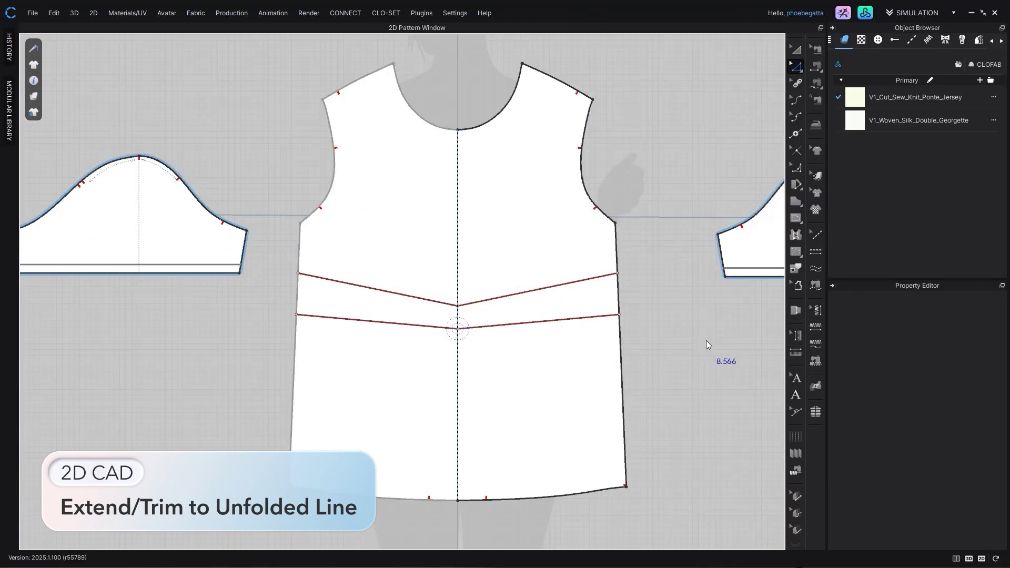
drag(620, 315, 620, 324)
click(641, 344)
drag(540, 342, 654, 379)
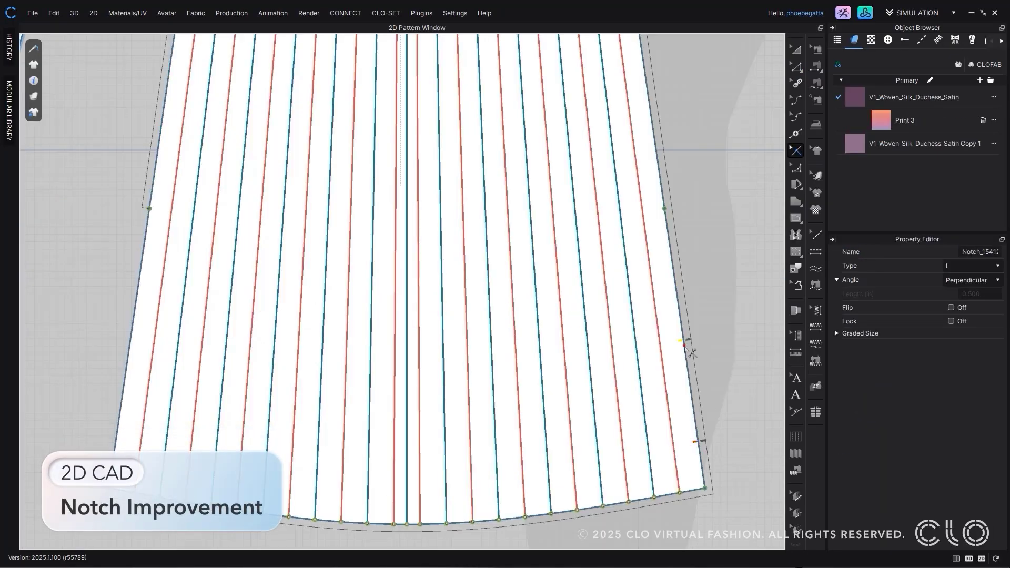
Add a notch at the corner where side seam and hem meet, with Direction Point (Center) and Notch Placement Center
click(705, 490)
scroll(719, 478, up, 5)
middle_drag(735, 469, 743, 443)
click(995, 308)
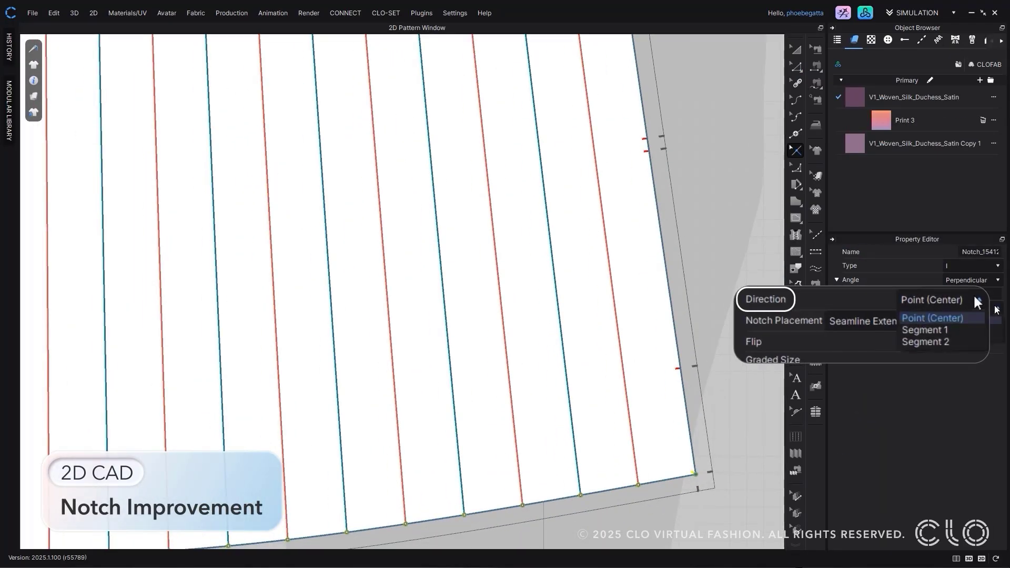
click(987, 318)
click(989, 323)
click(987, 334)
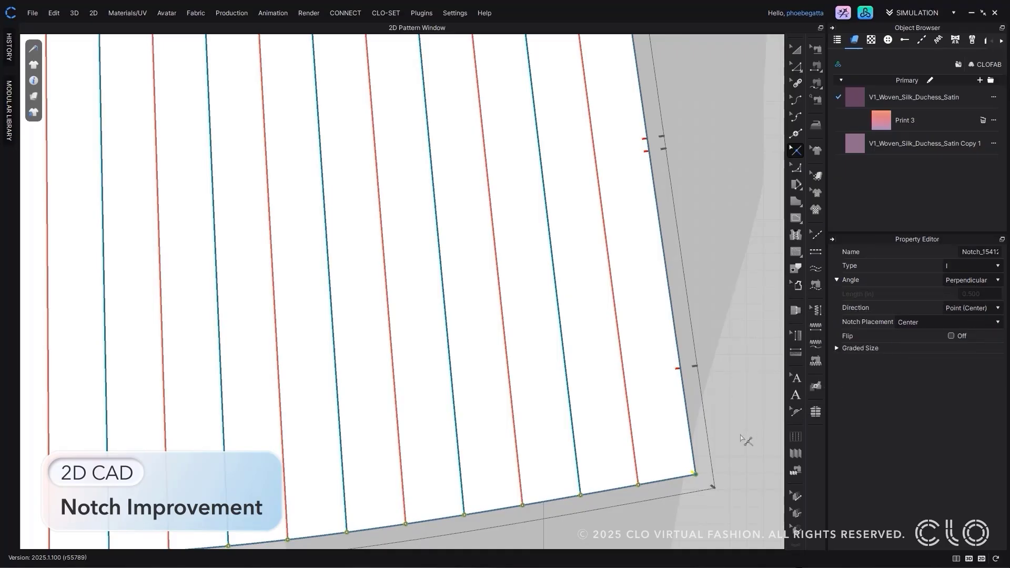
Set the notch Display Type to Actual Length in the 2D user settings
scroll(747, 439, up, 4)
middle_drag(746, 439, 765, 334)
scroll(763, 348, up, 2)
click(454, 13)
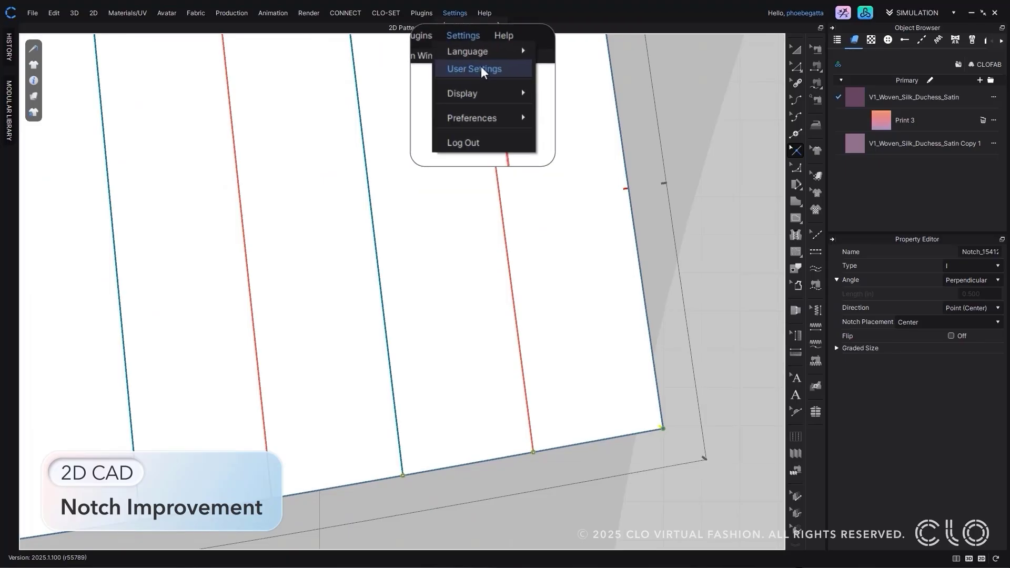
click(468, 37)
click(298, 163)
click(678, 197)
click(732, 268)
Set the Default Notch Length to 0.3 in and the Default Notch Type to I, and close the user settings
double_click(721, 259)
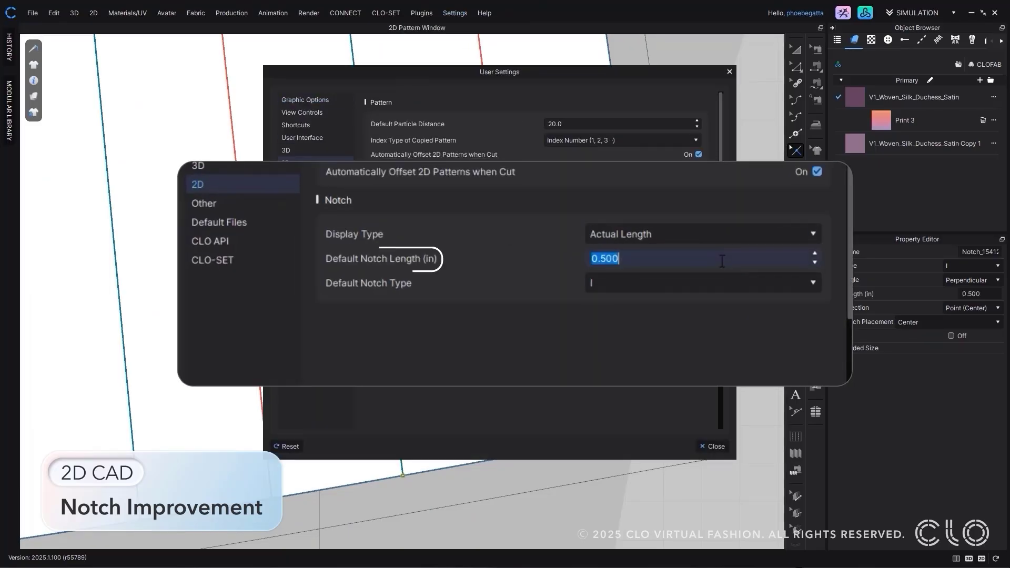
text(.3)
click(675, 288)
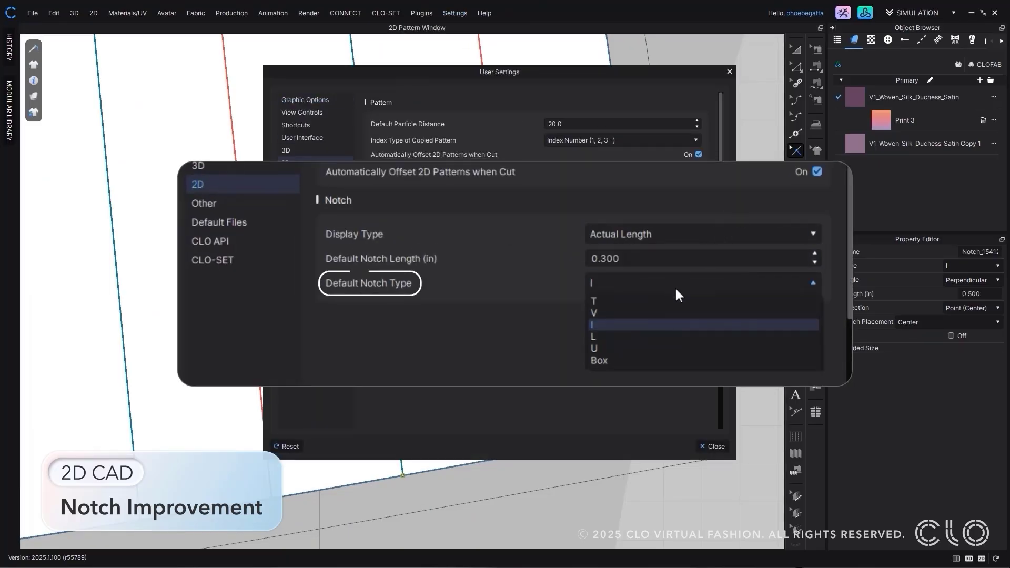
click(632, 325)
click(711, 446)
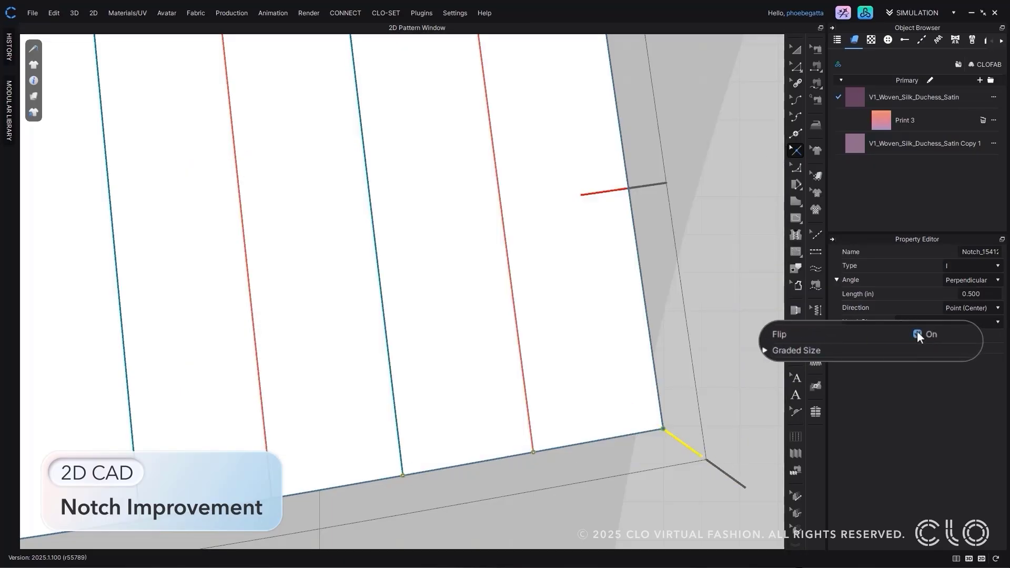
Check the corner notch's Graded Size options and set its Direction to Segment 1 with Notch Placement Seamline Extension
click(766, 345)
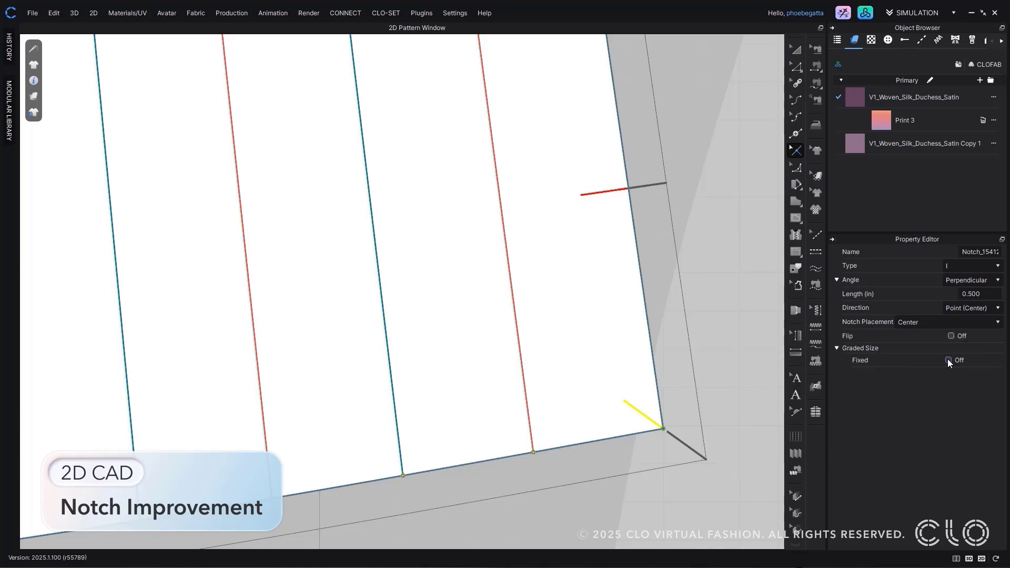
click(838, 348)
click(976, 230)
click(976, 230)
click(976, 272)
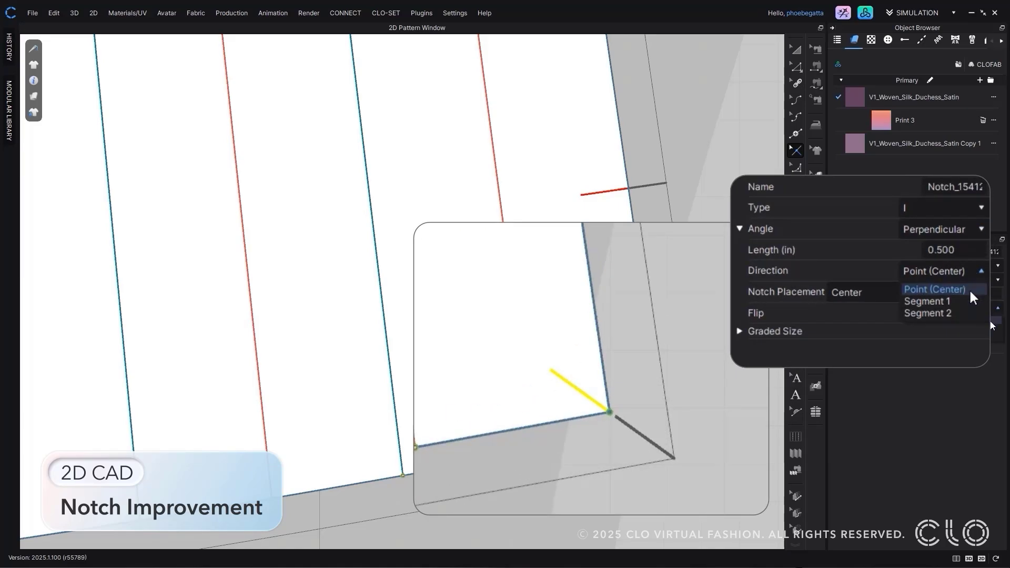
click(968, 301)
click(971, 292)
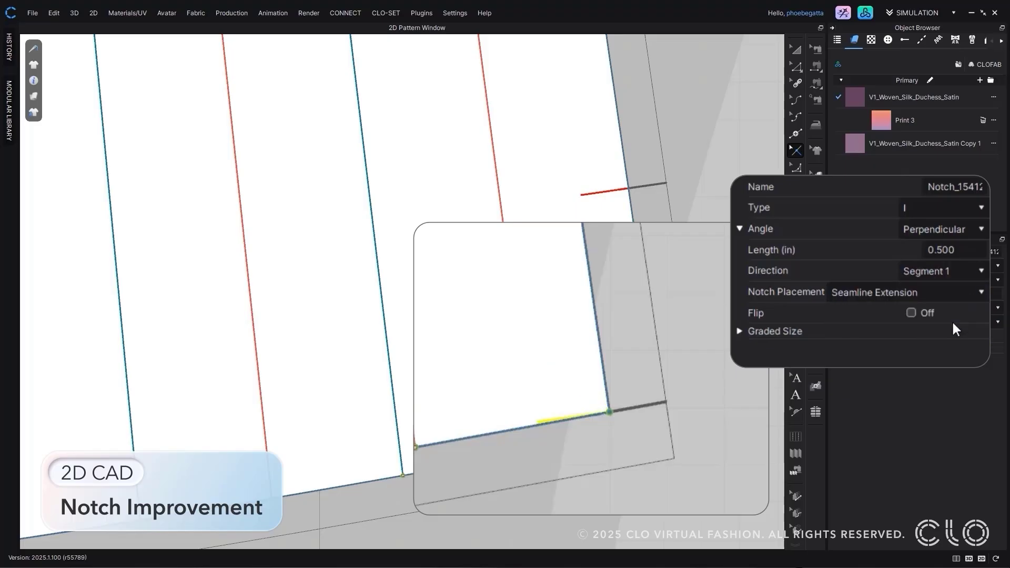